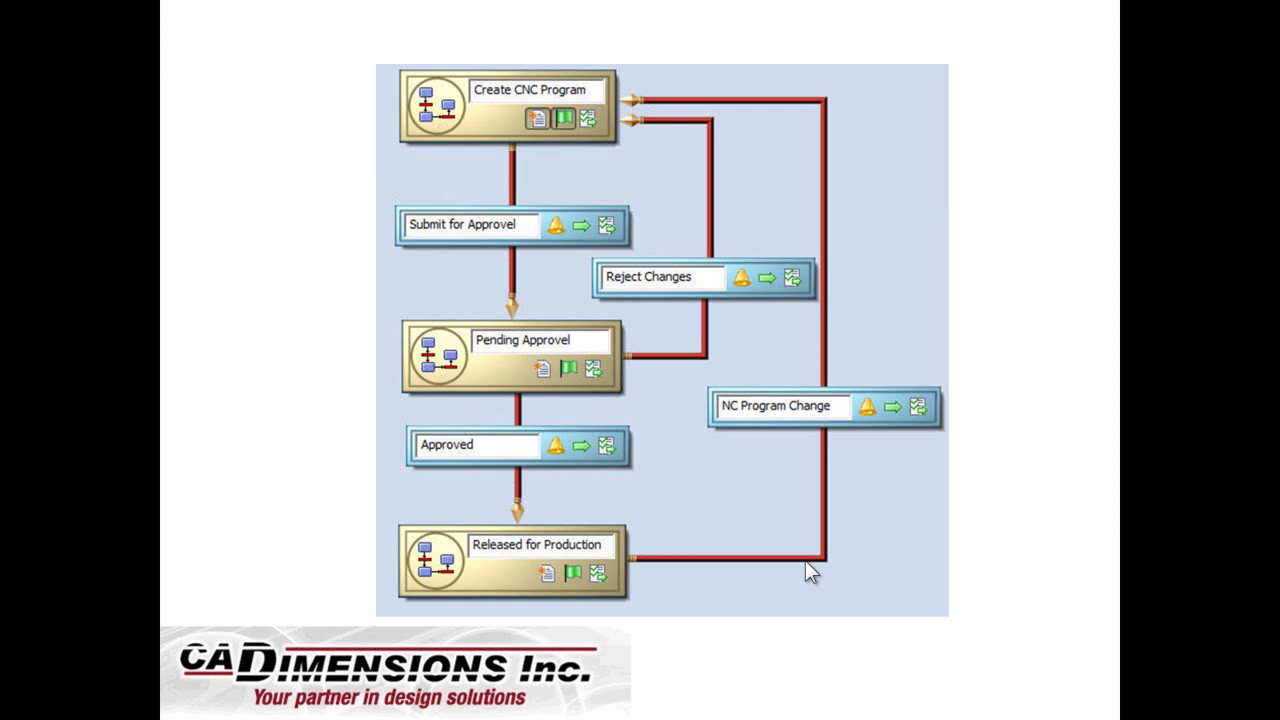
Exit the slide show back to normal view and open Windows Explorer
left_click(984, 680)
left_click(984, 680)
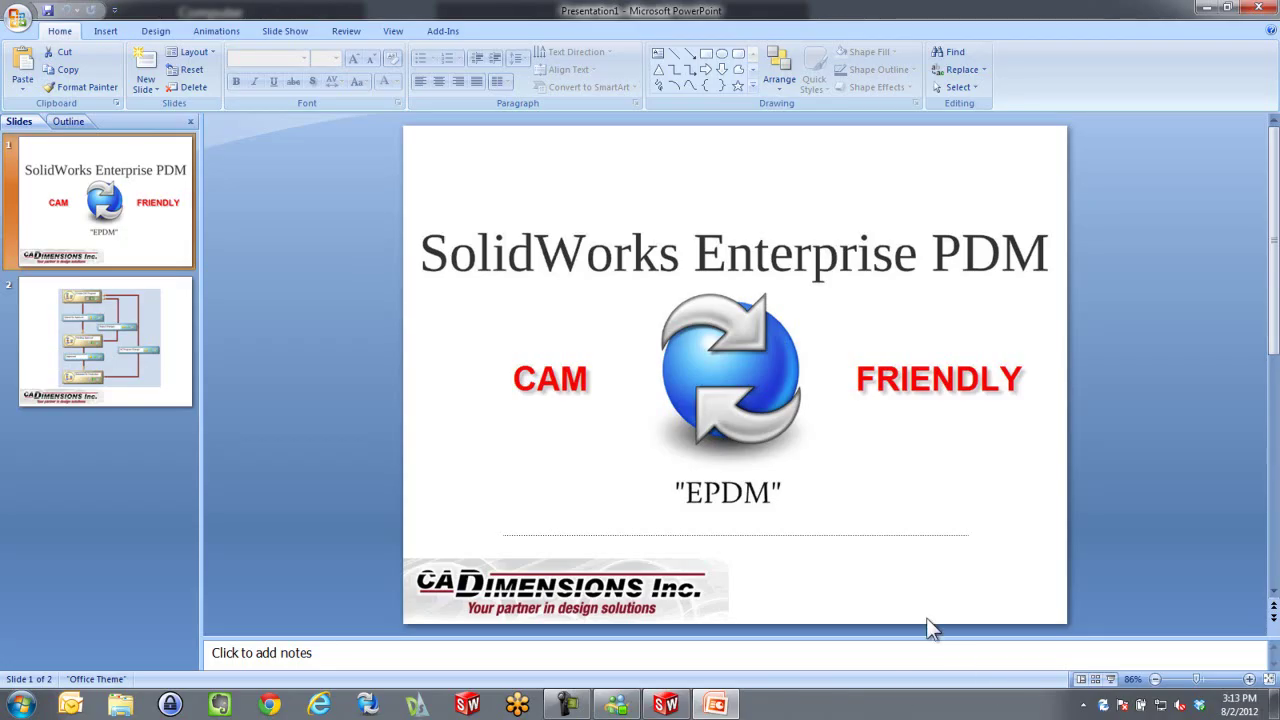
left_click(120, 708)
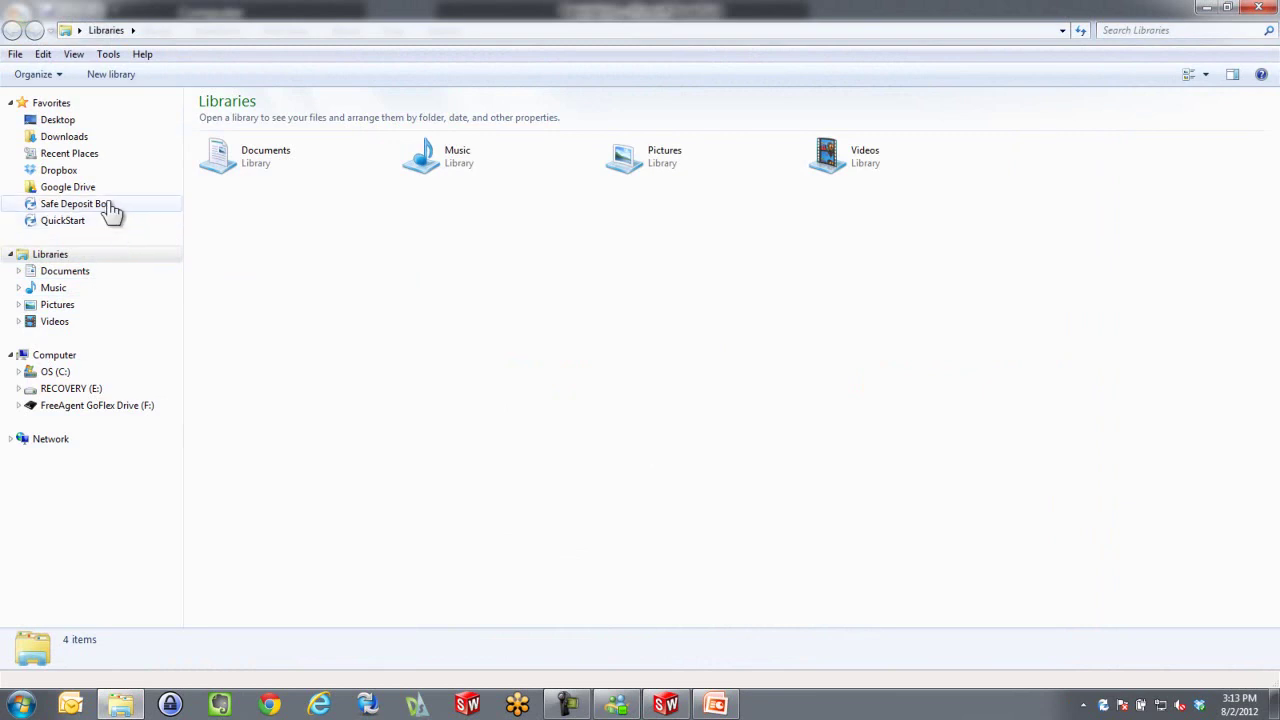
Log off the Safe Deposit Box vault from the PDM tray menu and close Explorer
right_click(1101, 704)
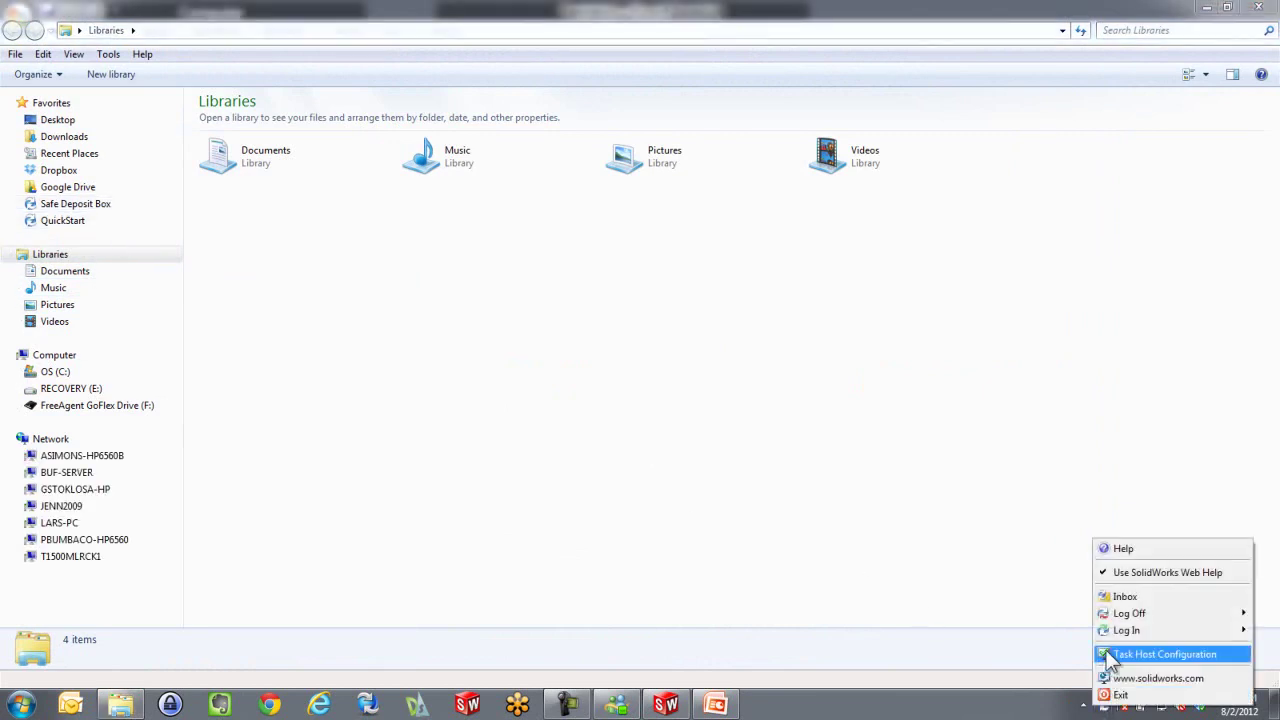
mouse_move(1115, 636)
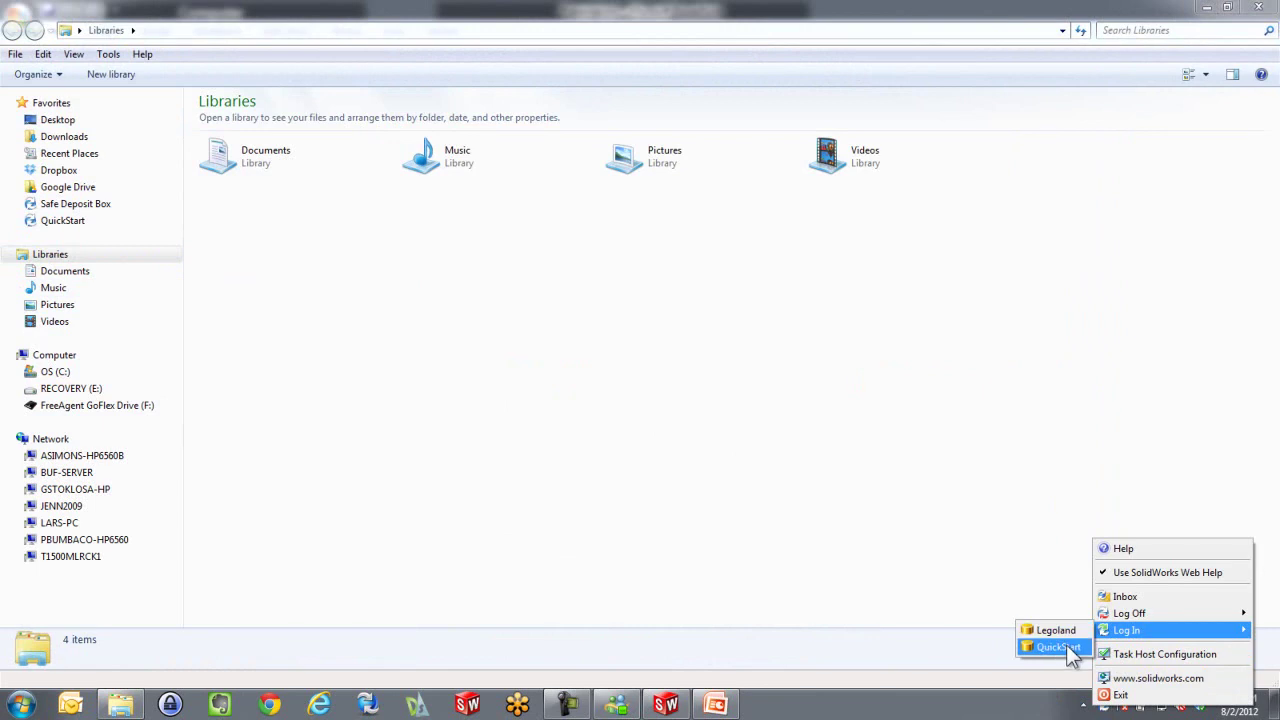
left_click(966, 630)
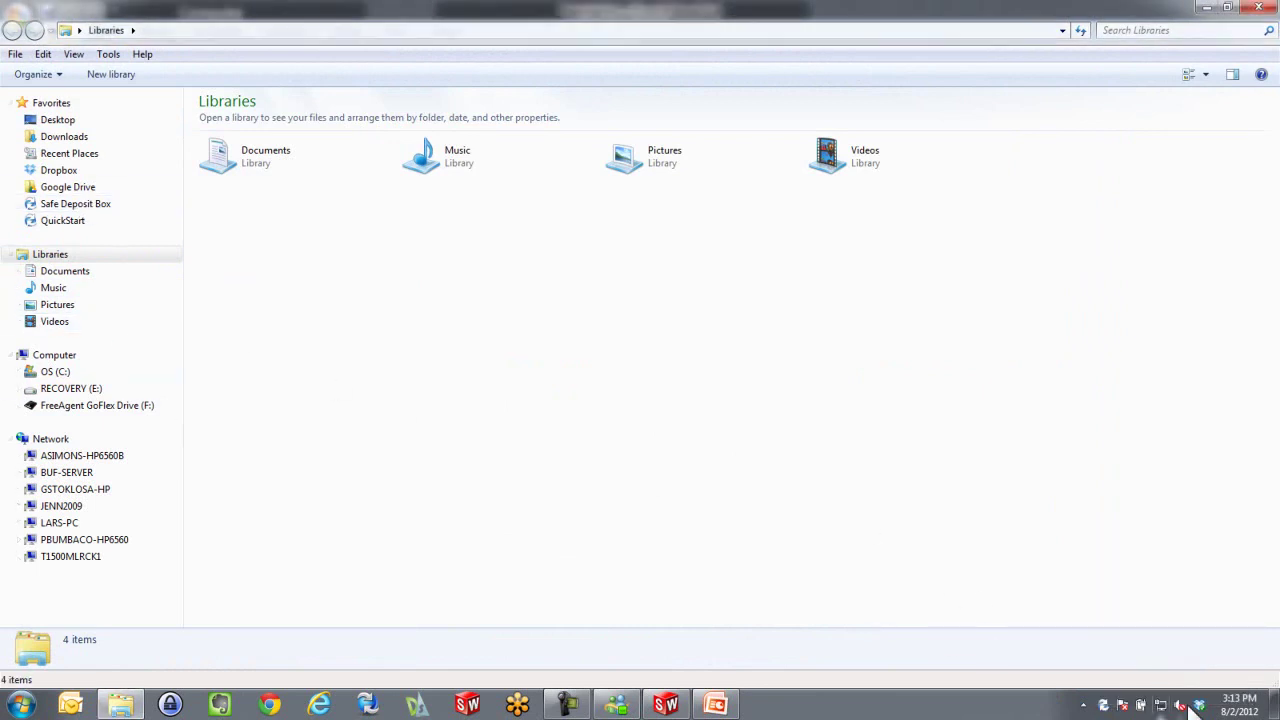
right_click(1103, 704)
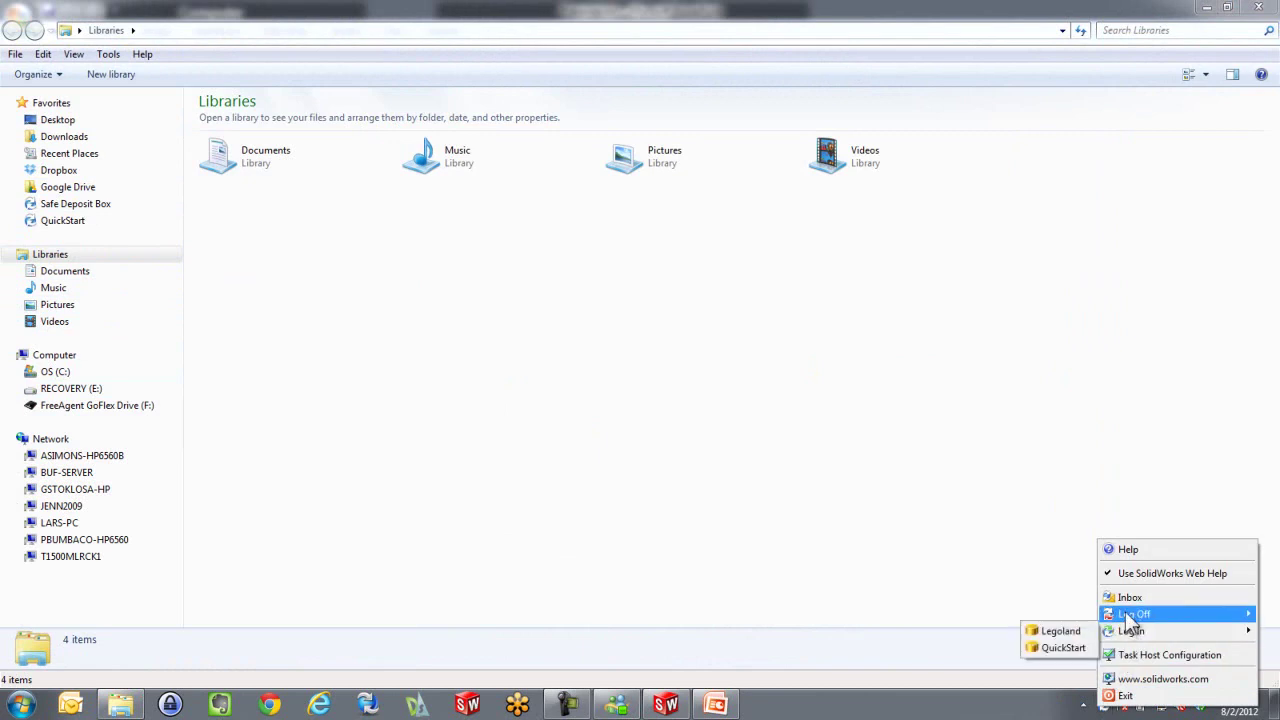
mouse_move(1131, 614)
left_click(1066, 614)
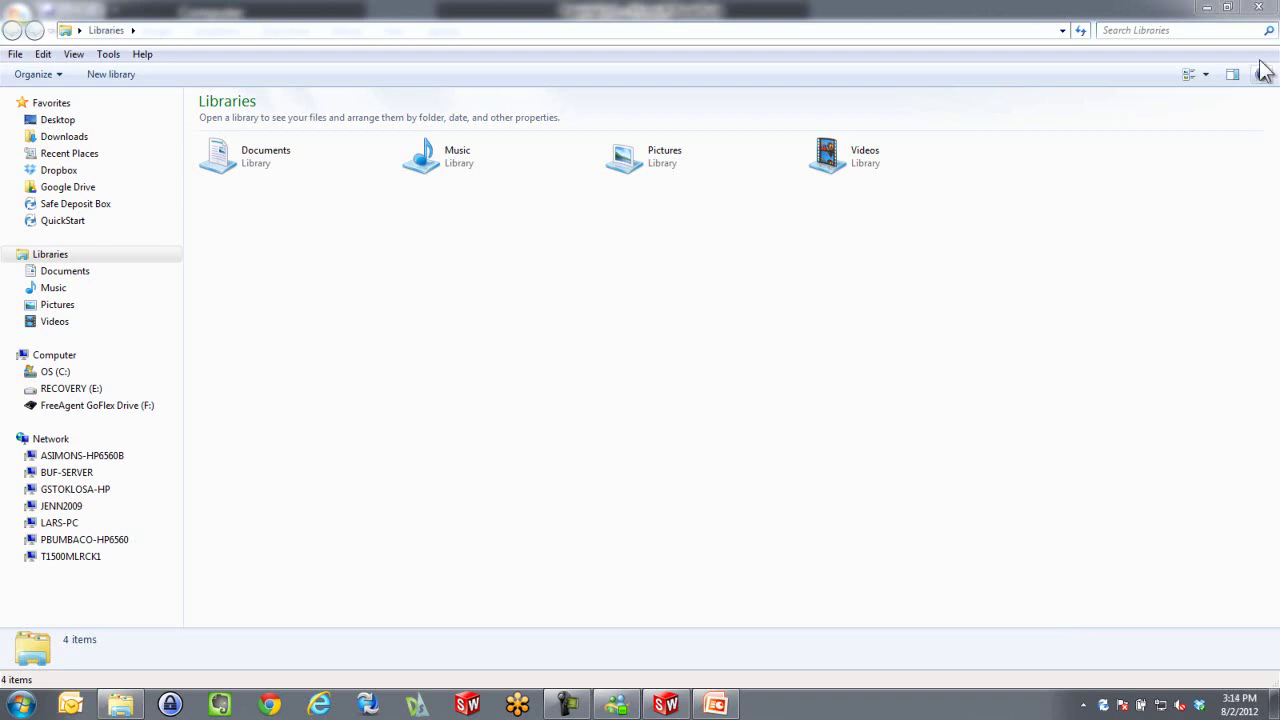
left_click(1258, 8)
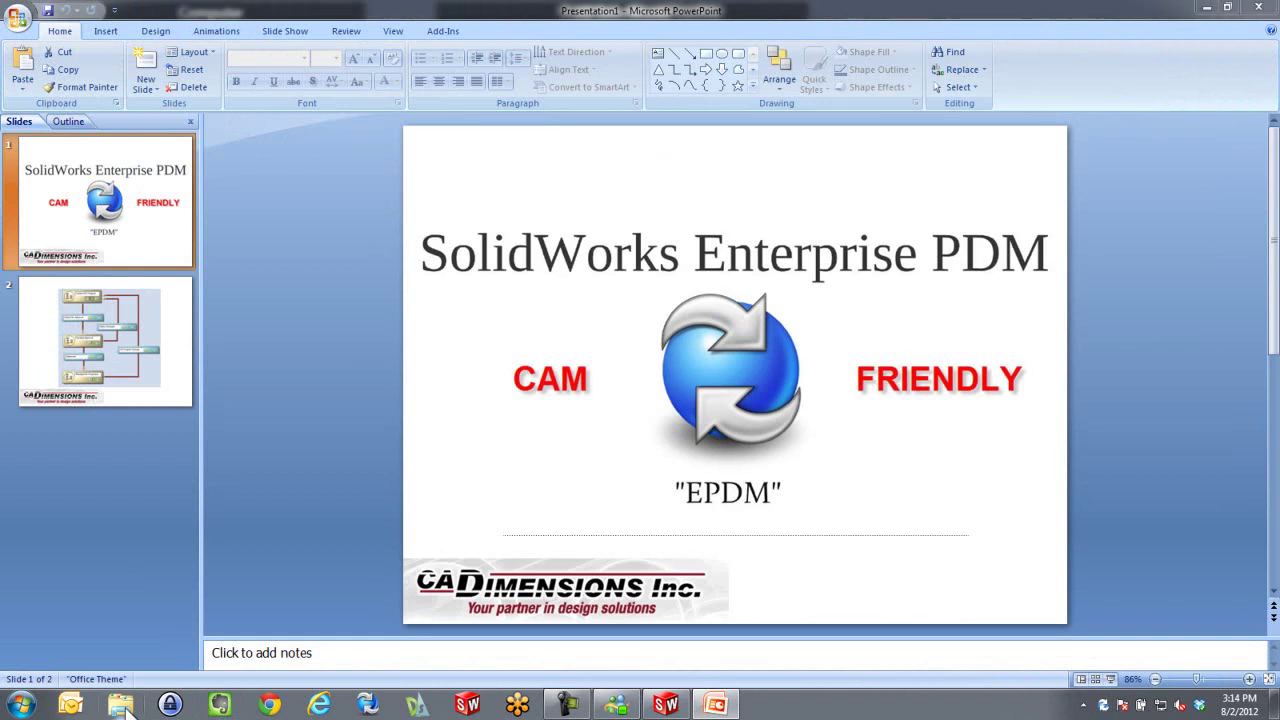
Log in to the Safe Deposit Box vault as user CNC Operator with its password
left_click(121, 705)
right_click(1103, 706)
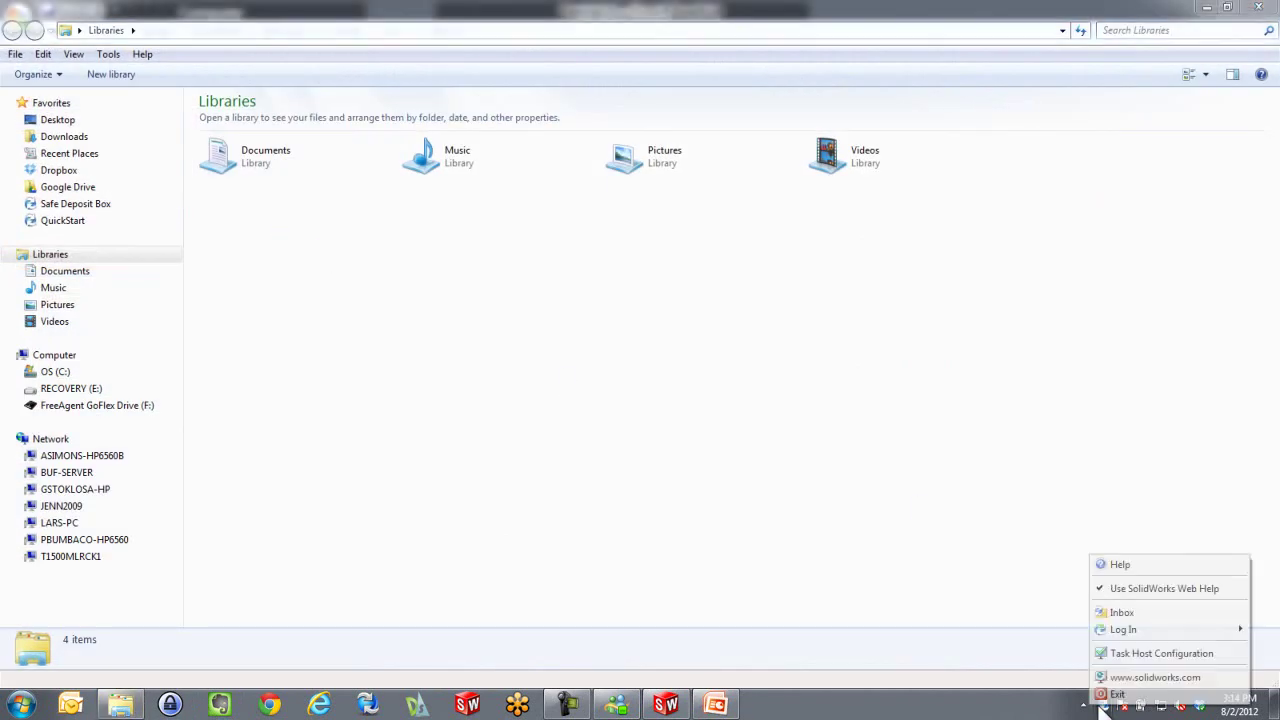
mouse_move(1112, 632)
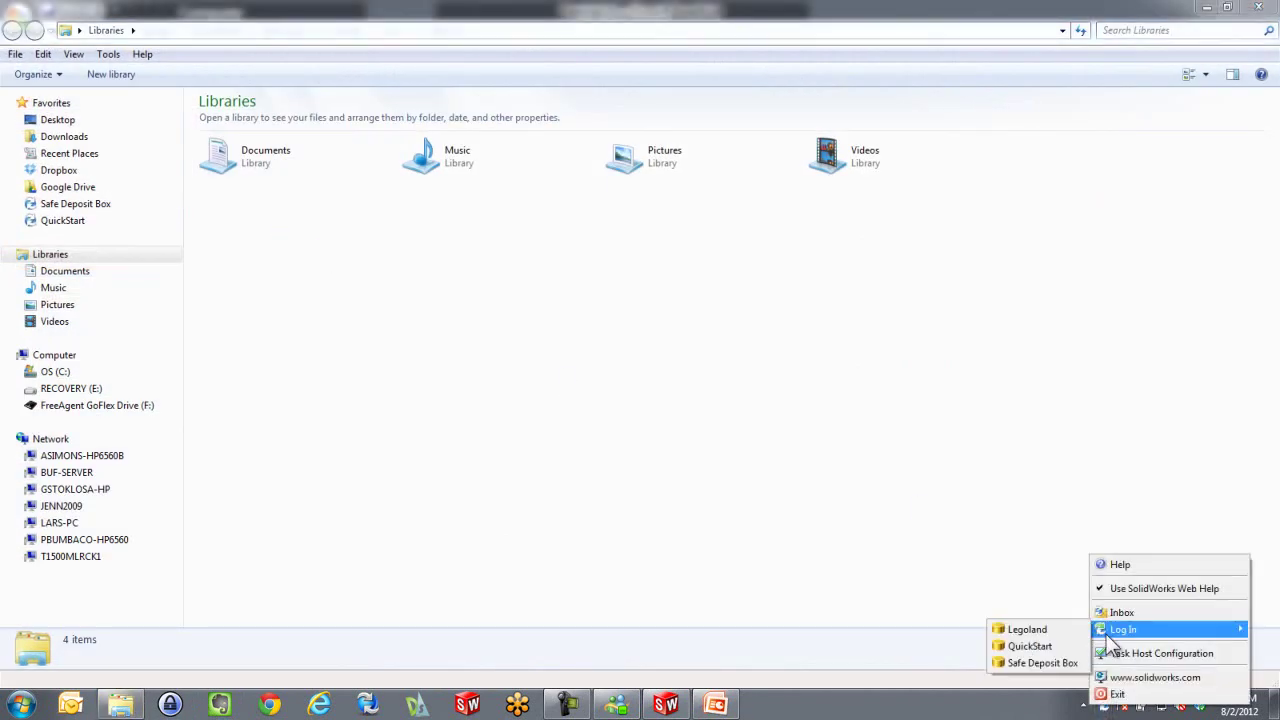
left_click(1042, 663)
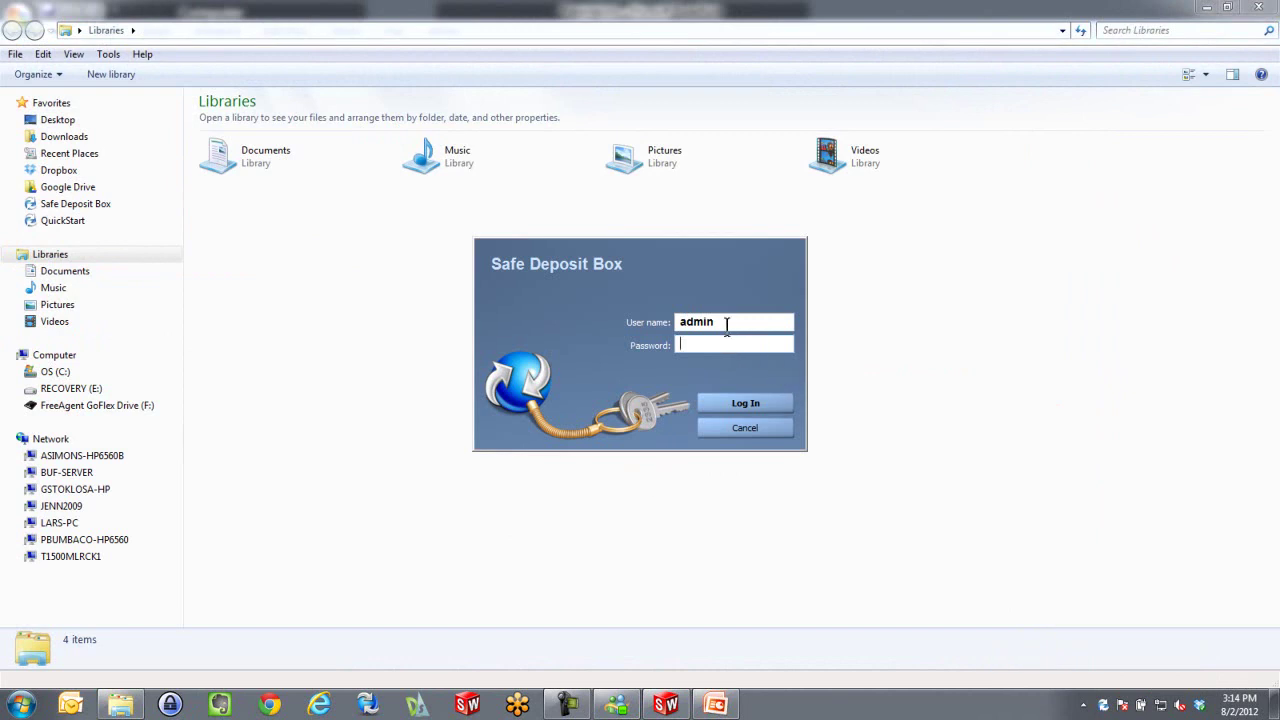
key("Tab")
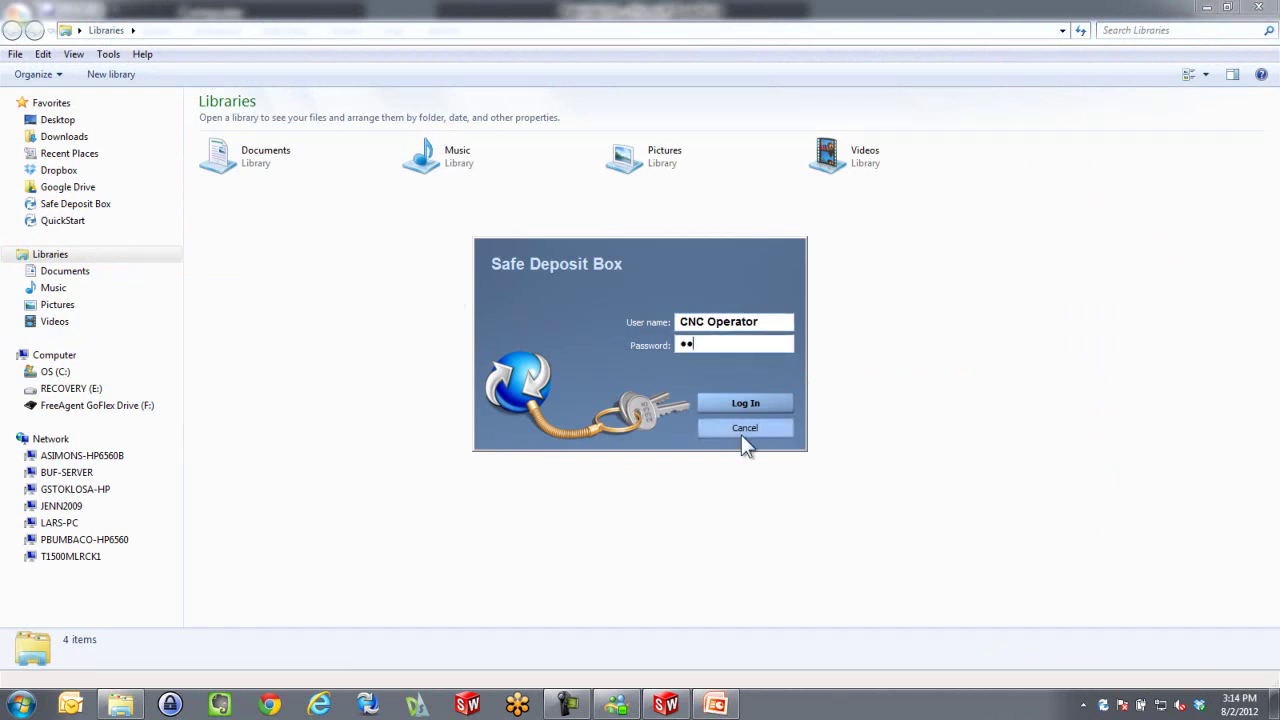
left_click(741, 406)
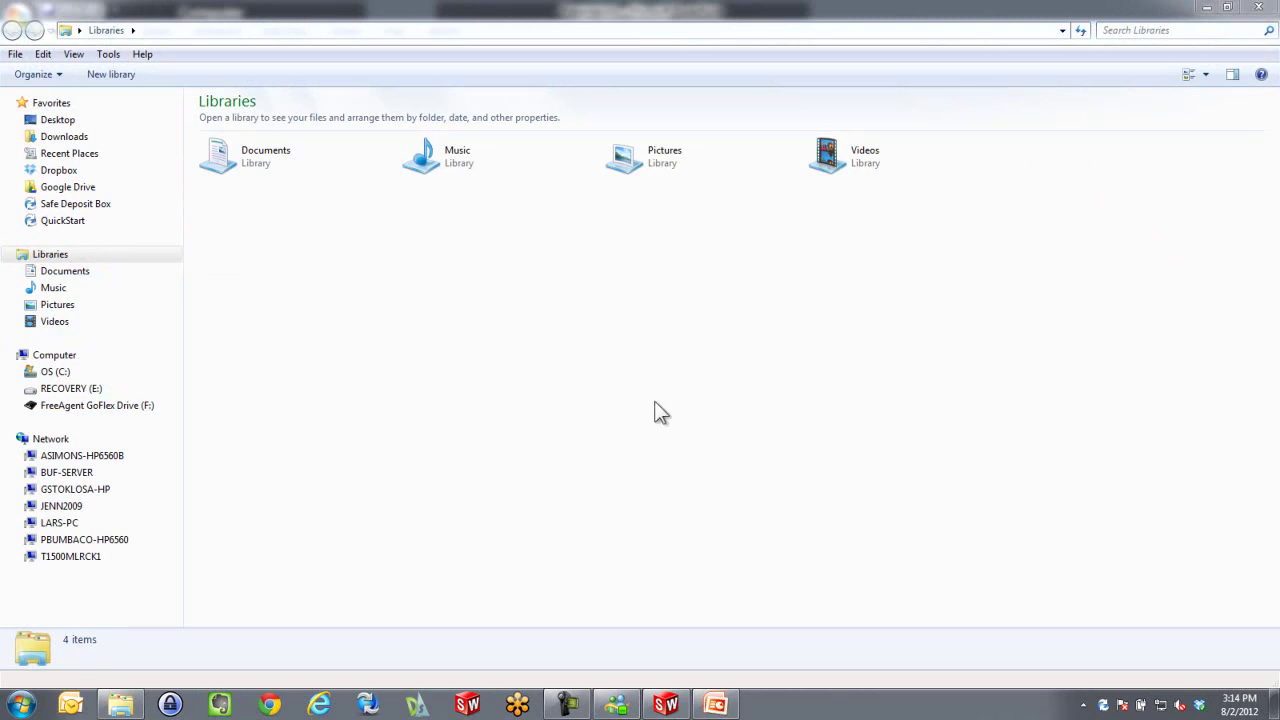
Browse to Safe Deposit Box > Main Folder > Manufacturing, which lists no files
left_click(62, 205)
double_click(227, 136)
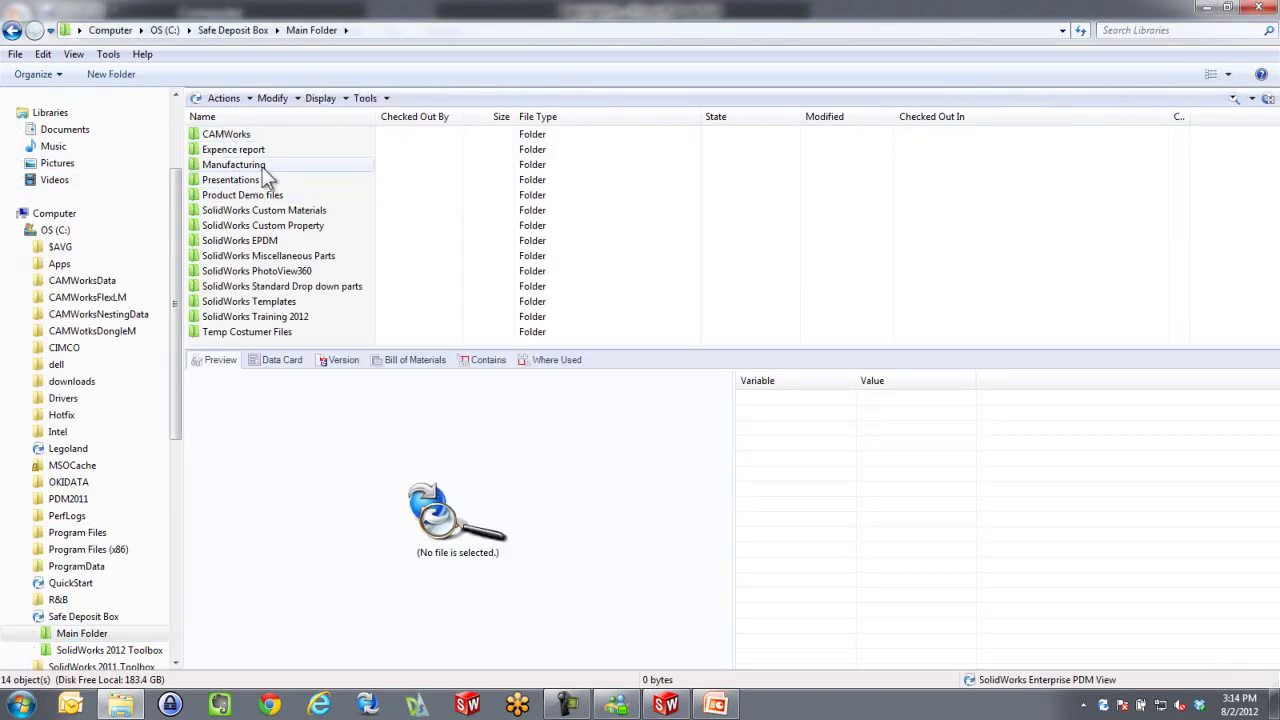
double_click(236, 166)
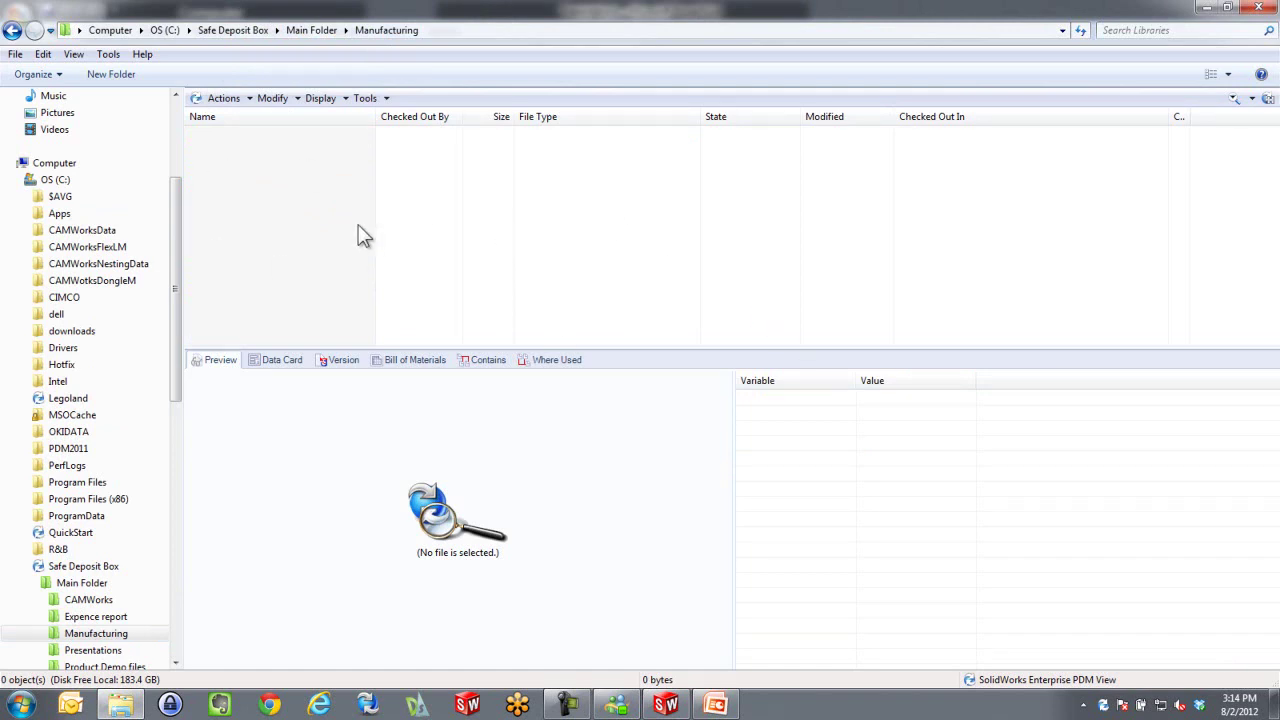
Log the CNC Operator off the vault and close Explorer
right_click(1103, 705)
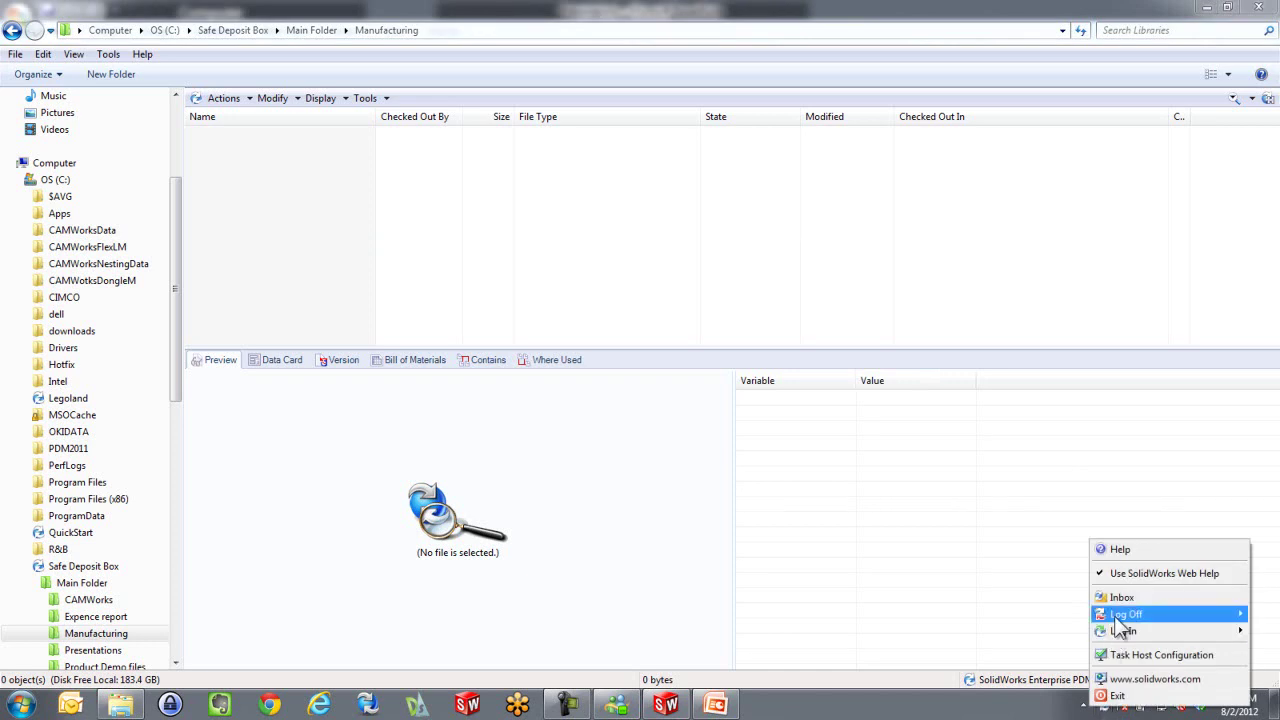
left_click(1083, 615)
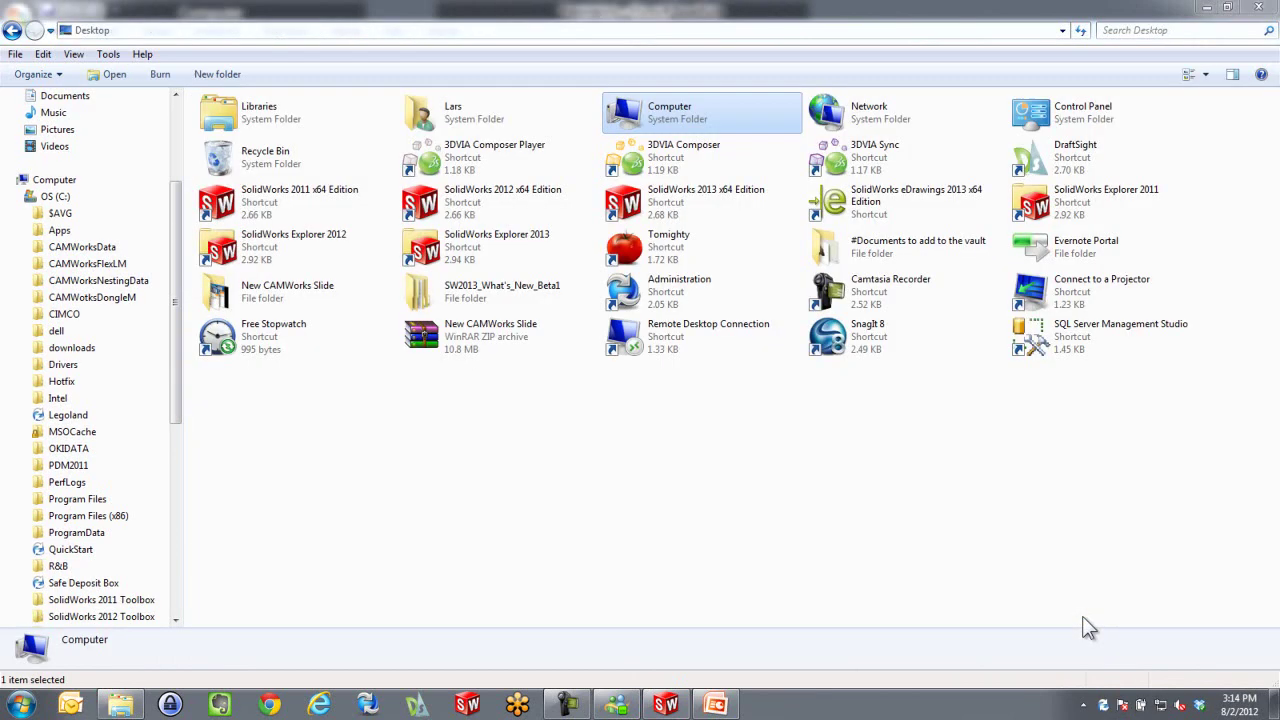
left_click(1258, 12)
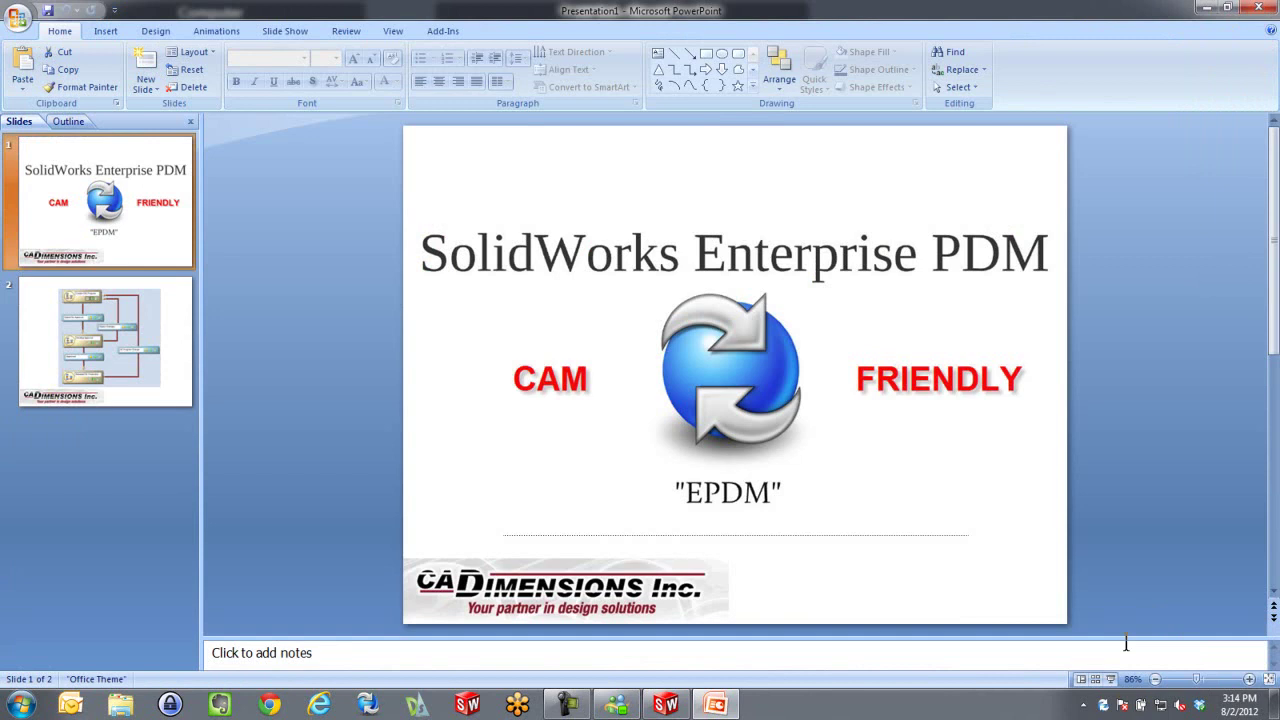
Log in to Safe Deposit Box as CNC Programmer and reopen Explorer
right_click(1103, 705)
mouse_move(1143, 634)
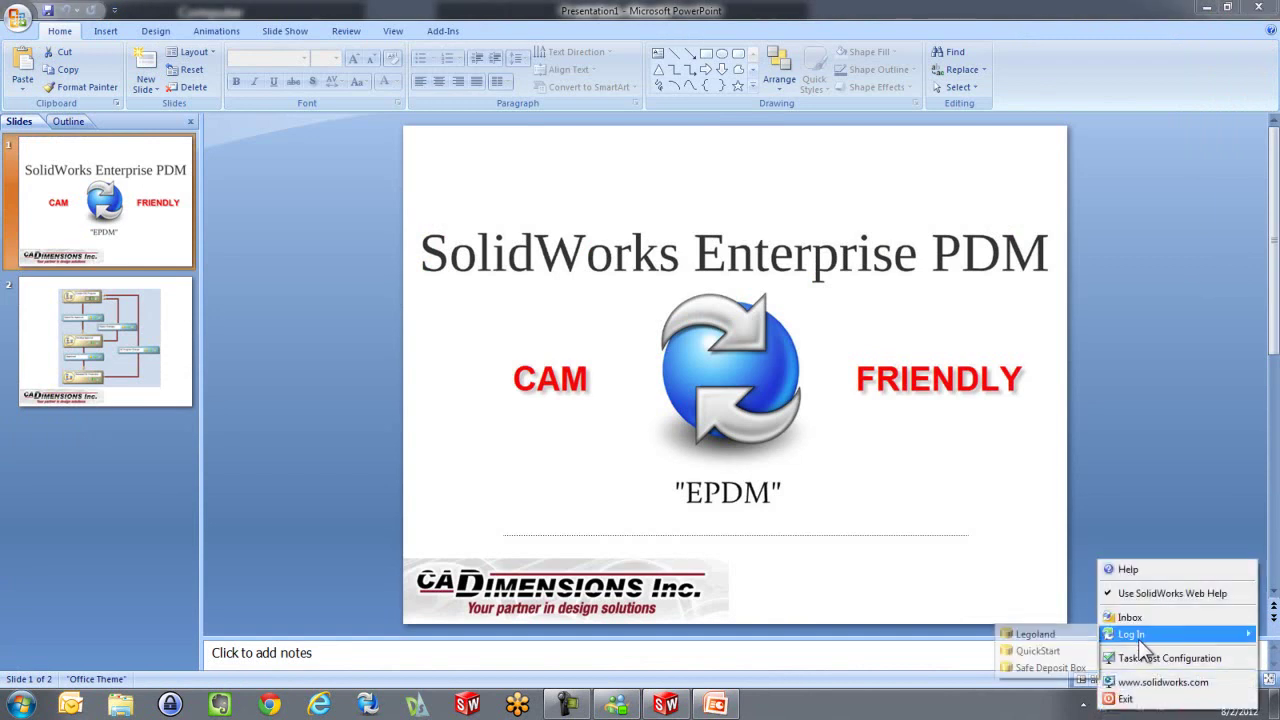
left_click(1045, 670)
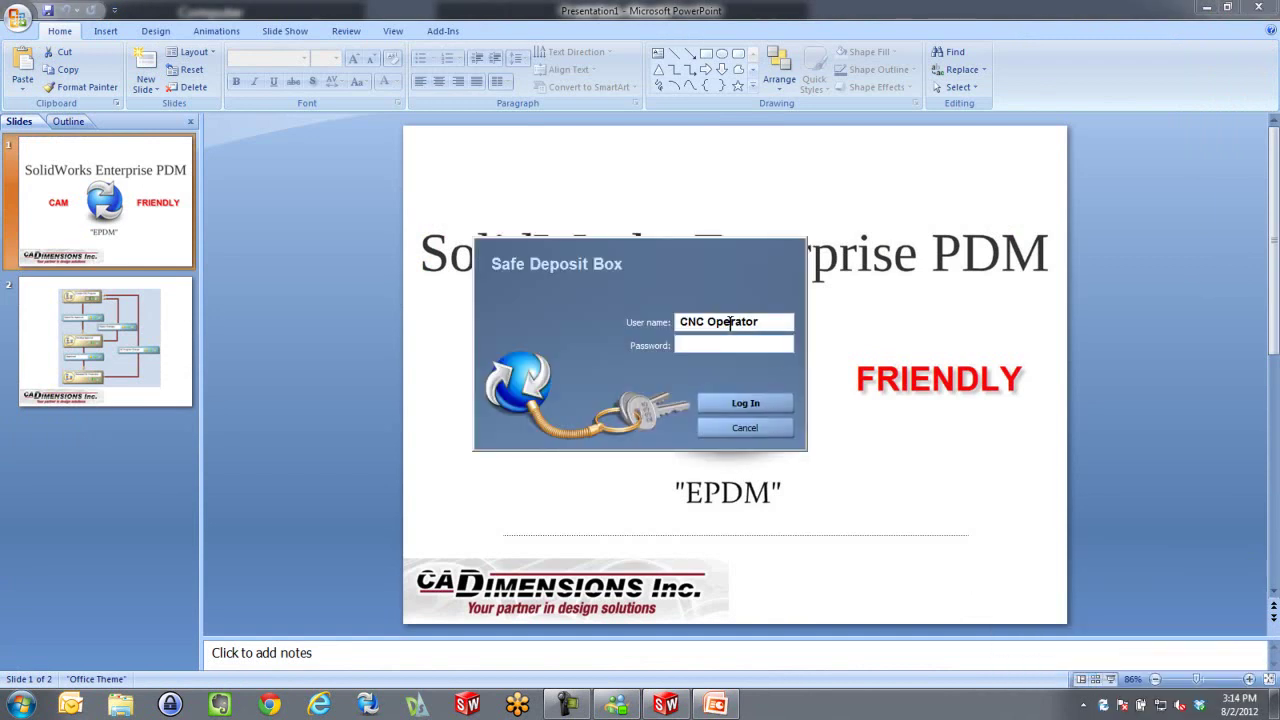
left_click_drag(709, 321, 771, 321)
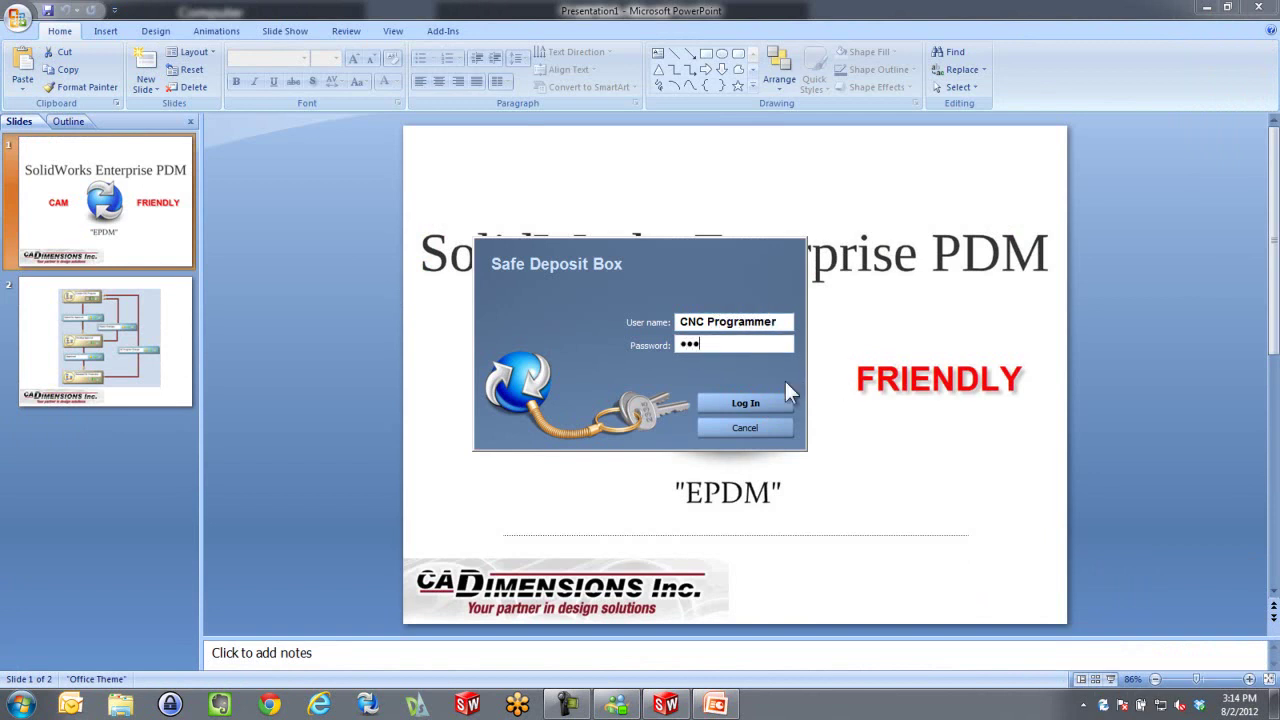
left_click(760, 403)
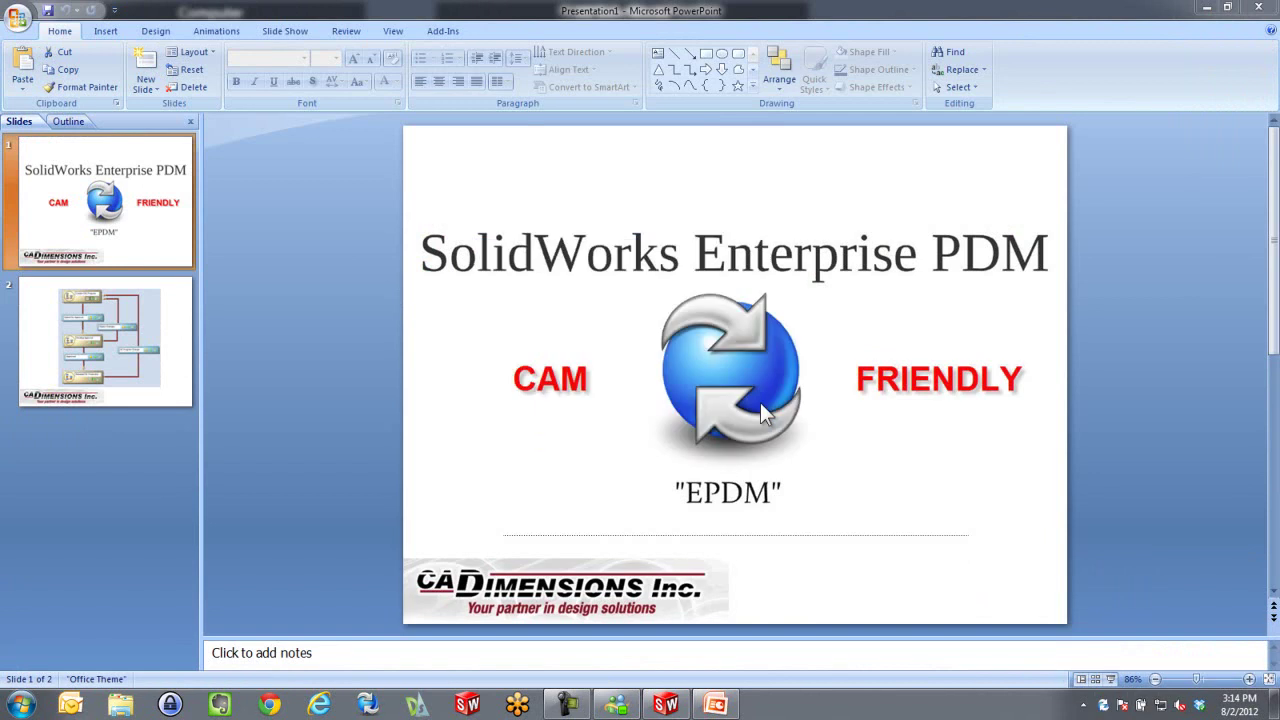
left_click(120, 705)
Open Main Folder > Manufacturing (13 files) and preview the Portal Plate assembly's data card
left_click(72, 205)
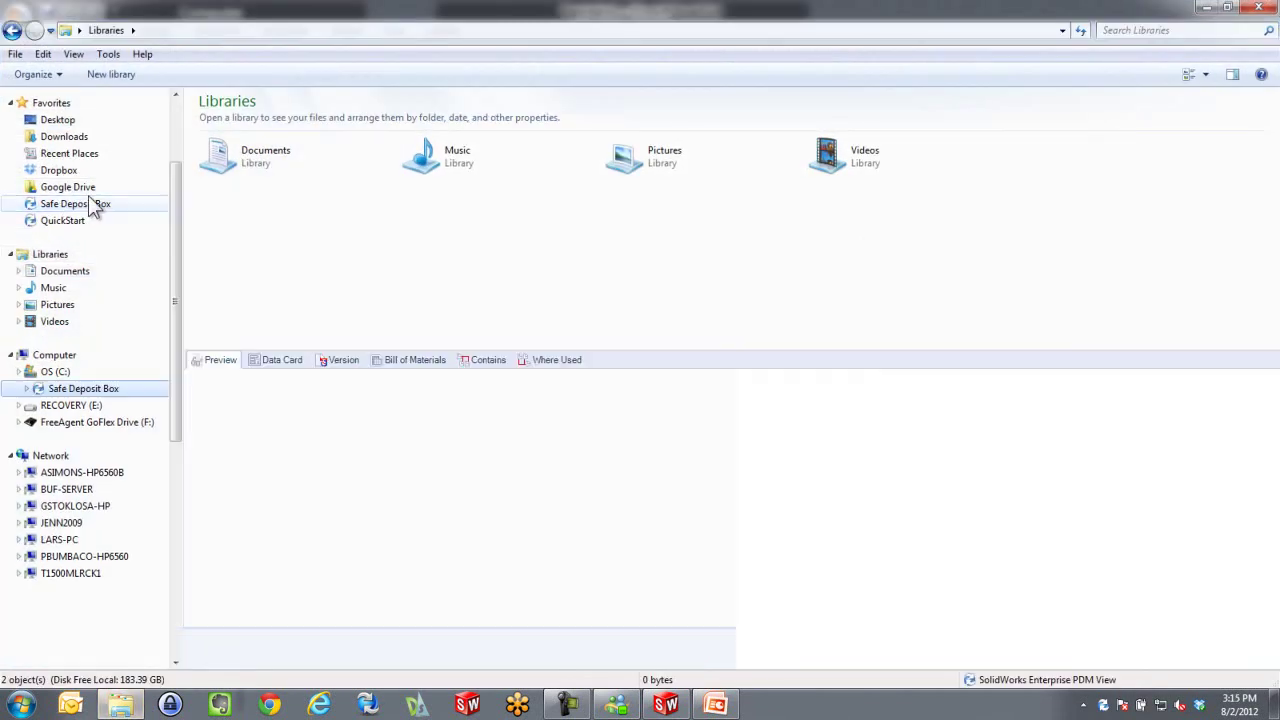
double_click(220, 133)
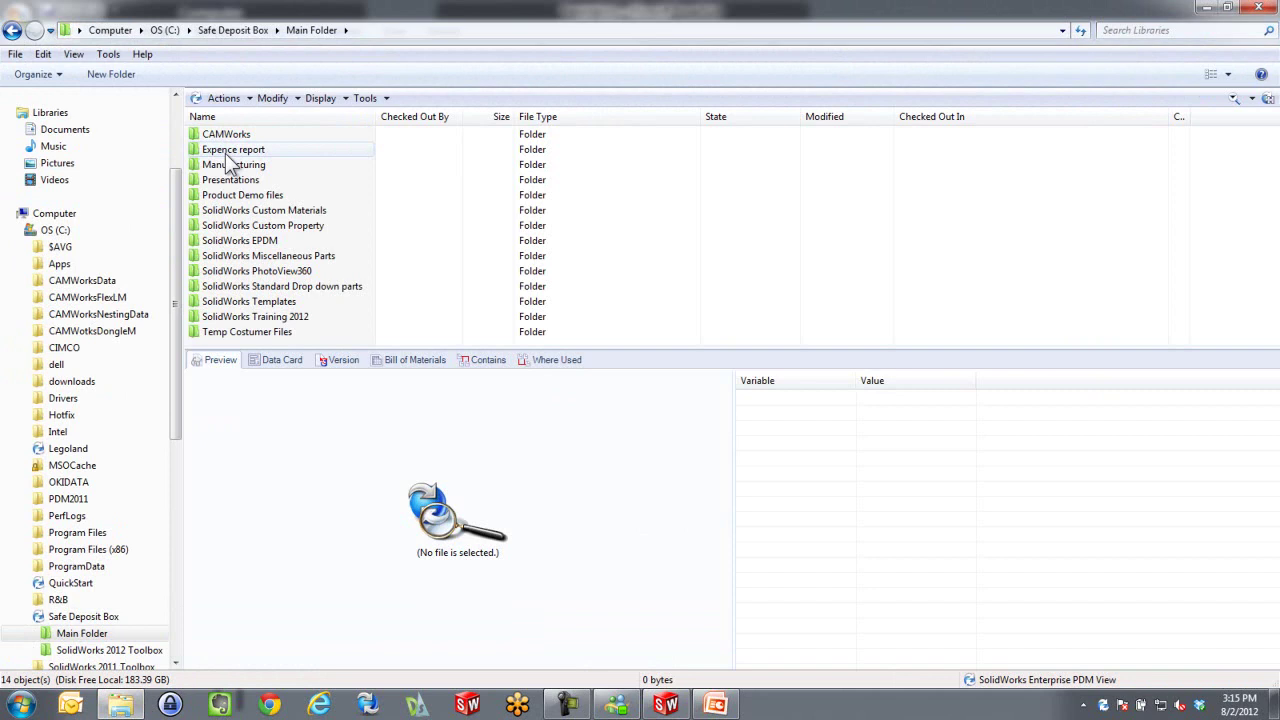
double_click(226, 165)
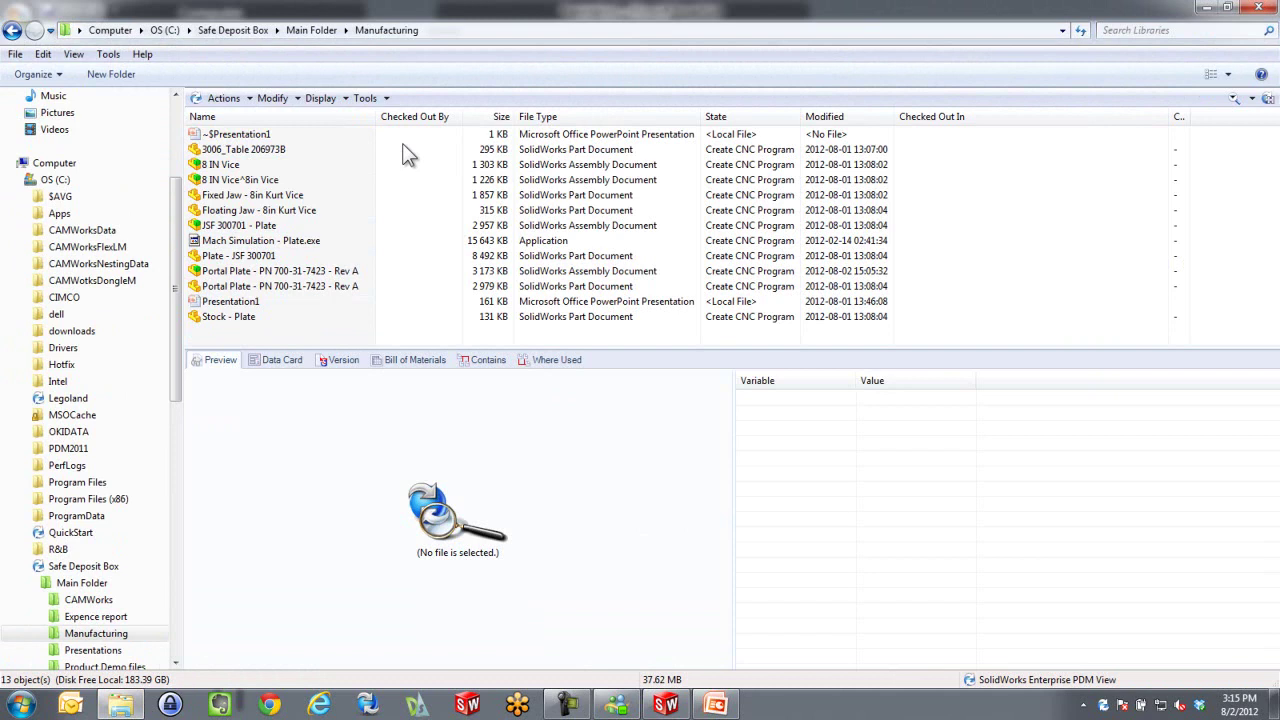
left_click(210, 273)
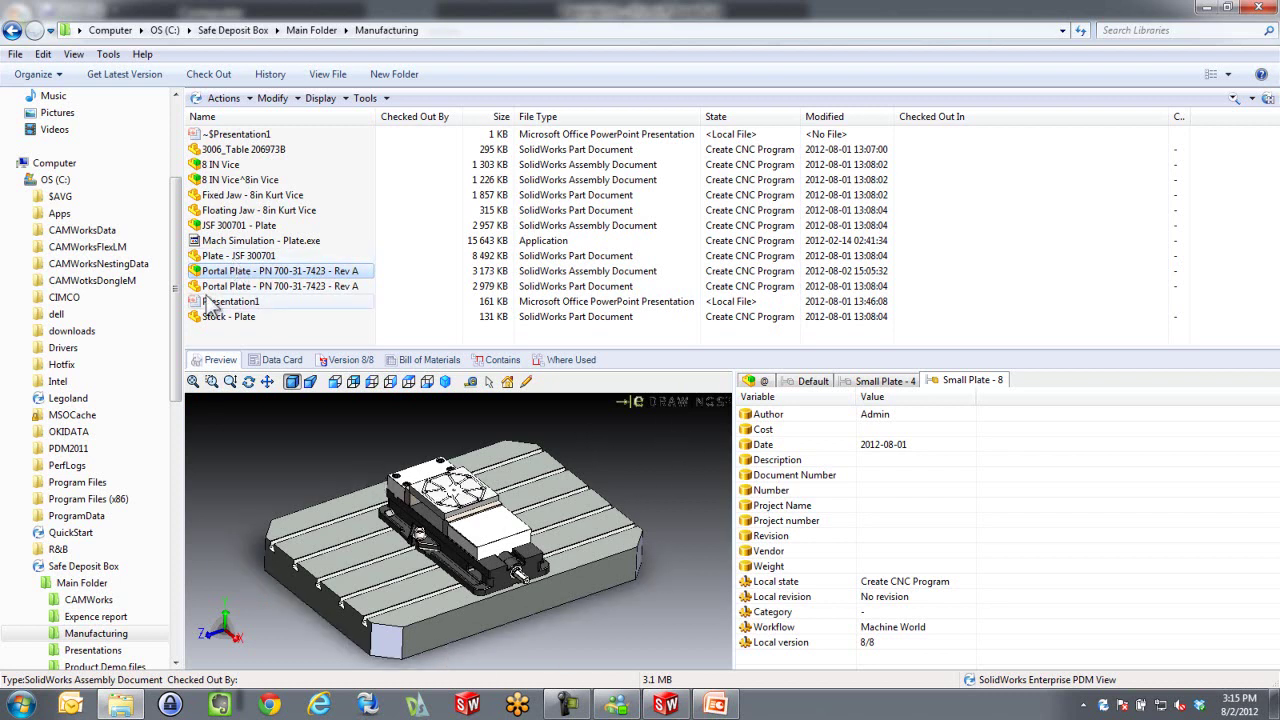
Check out Portal Plate - PN 700-31-7423 - Rev A with its references
right_click(290, 278)
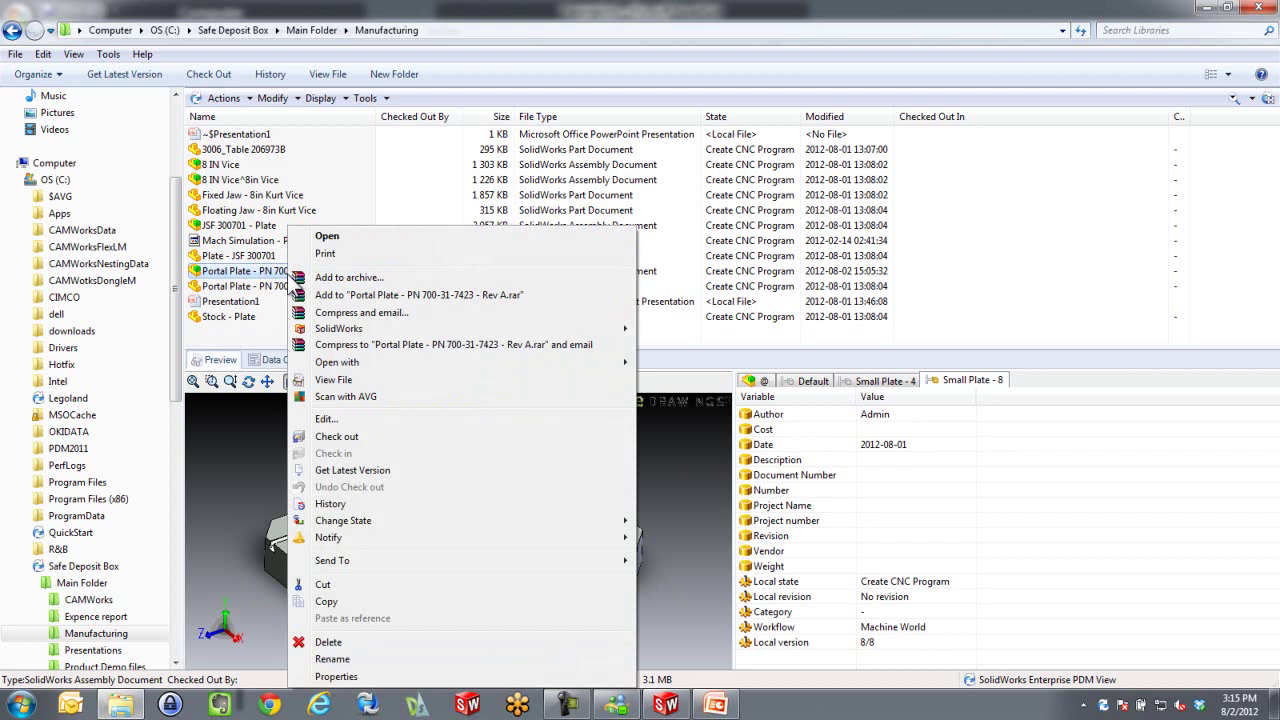
left_click(330, 436)
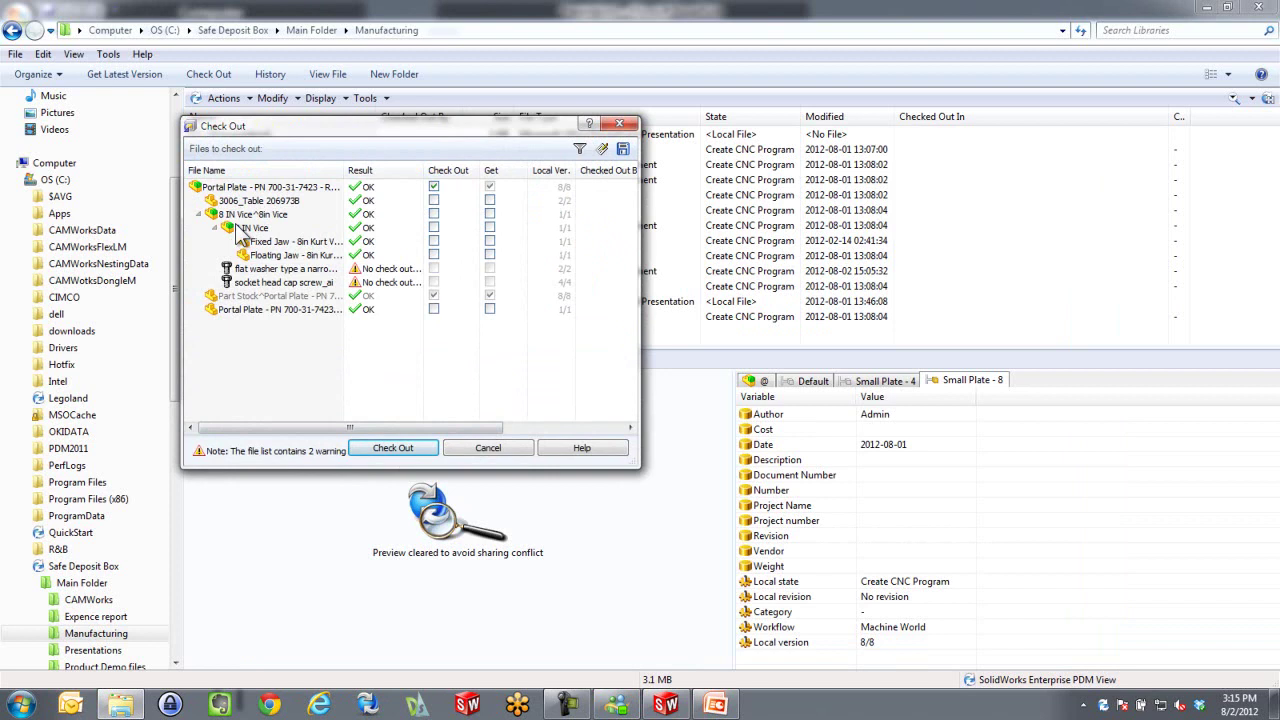
left_click(368, 452)
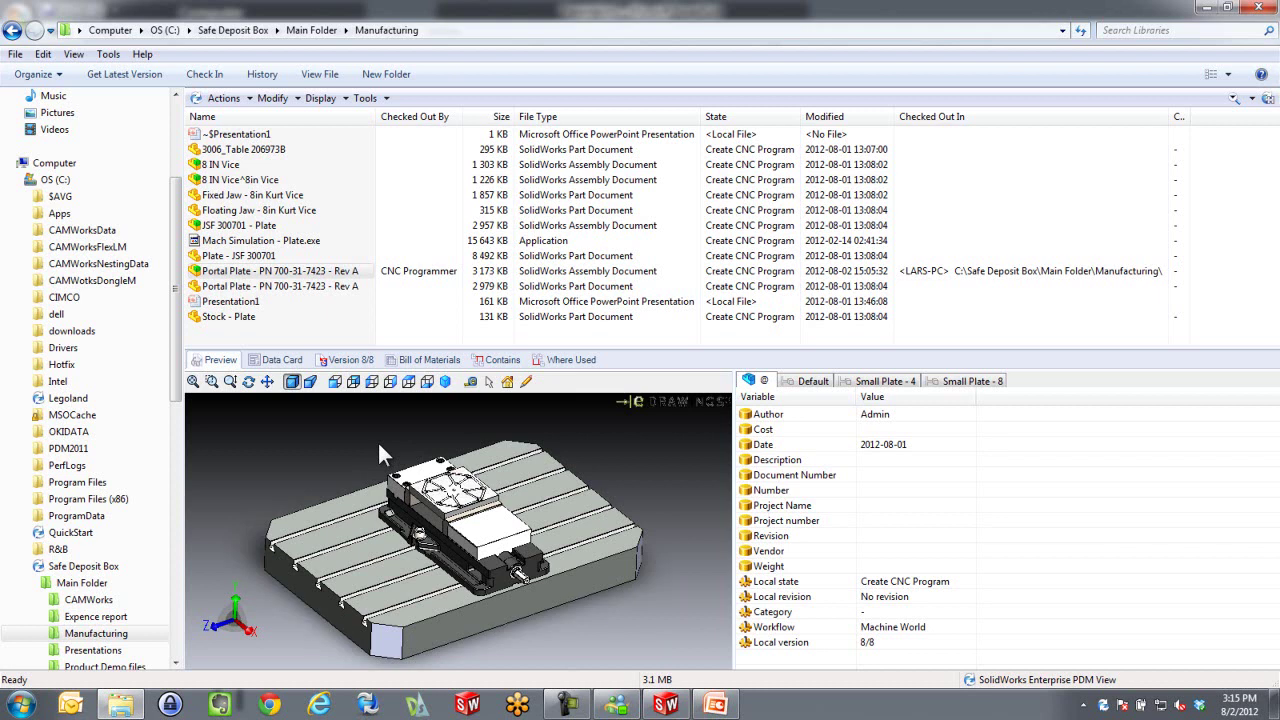
Open the Portal Plate assembly in SolidWorks and run the CAMWorks toolpath simulation
double_click(236, 272)
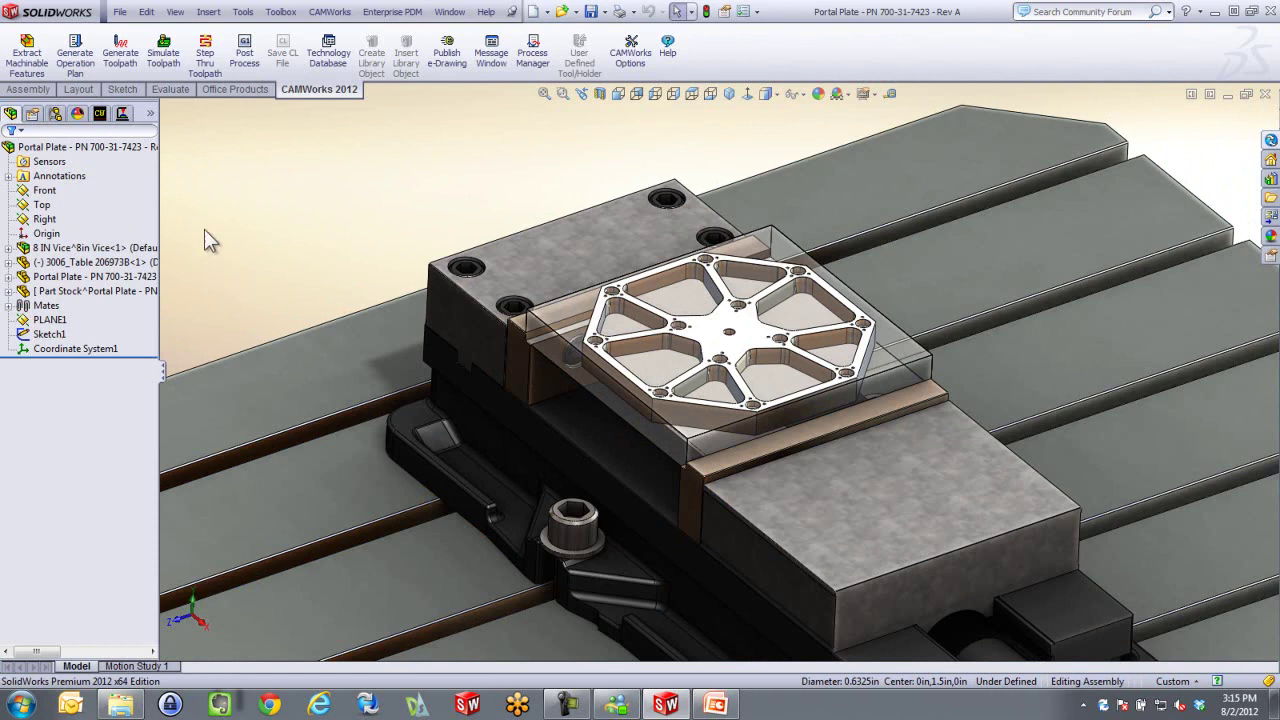
left_click(163, 52)
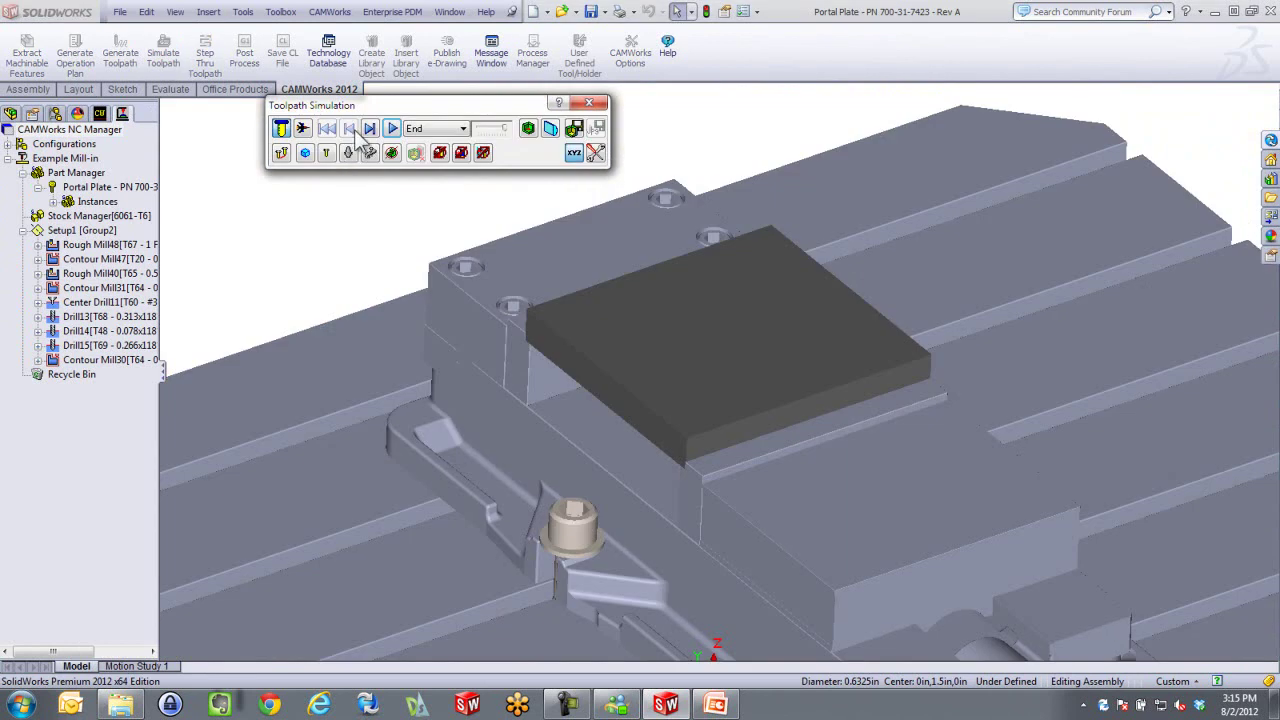
left_click(393, 130)
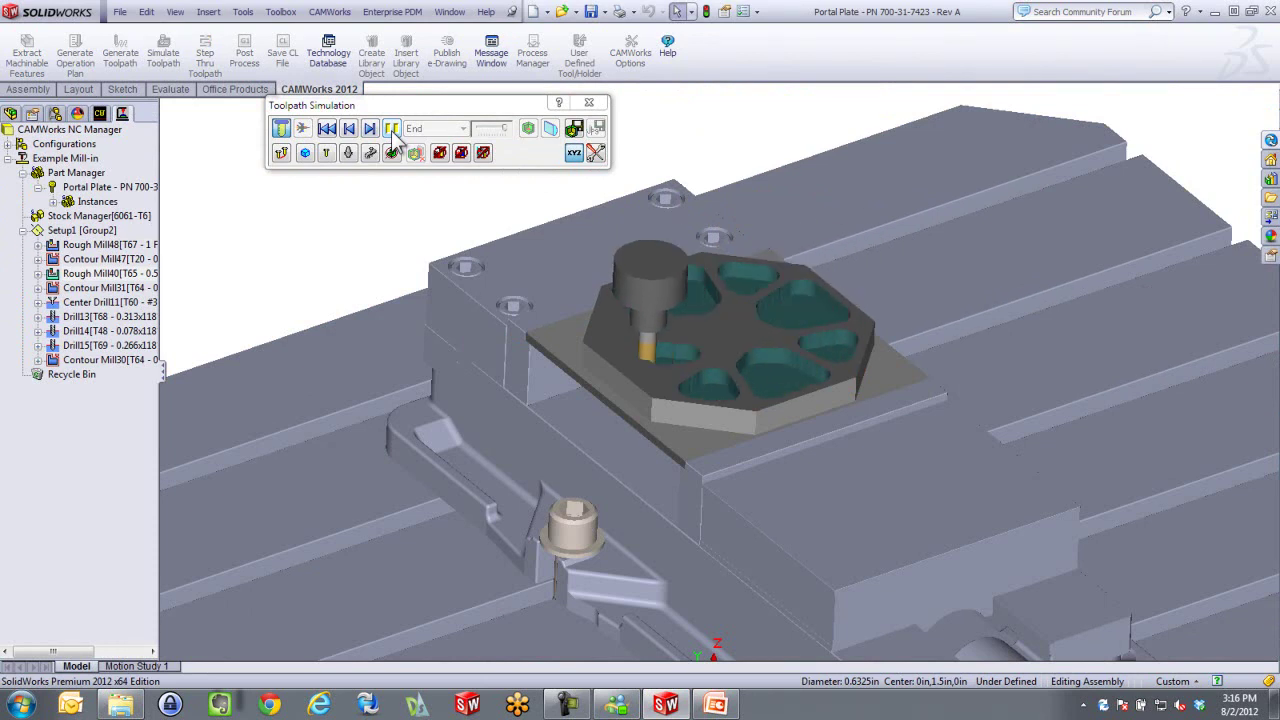
left_click(594, 104)
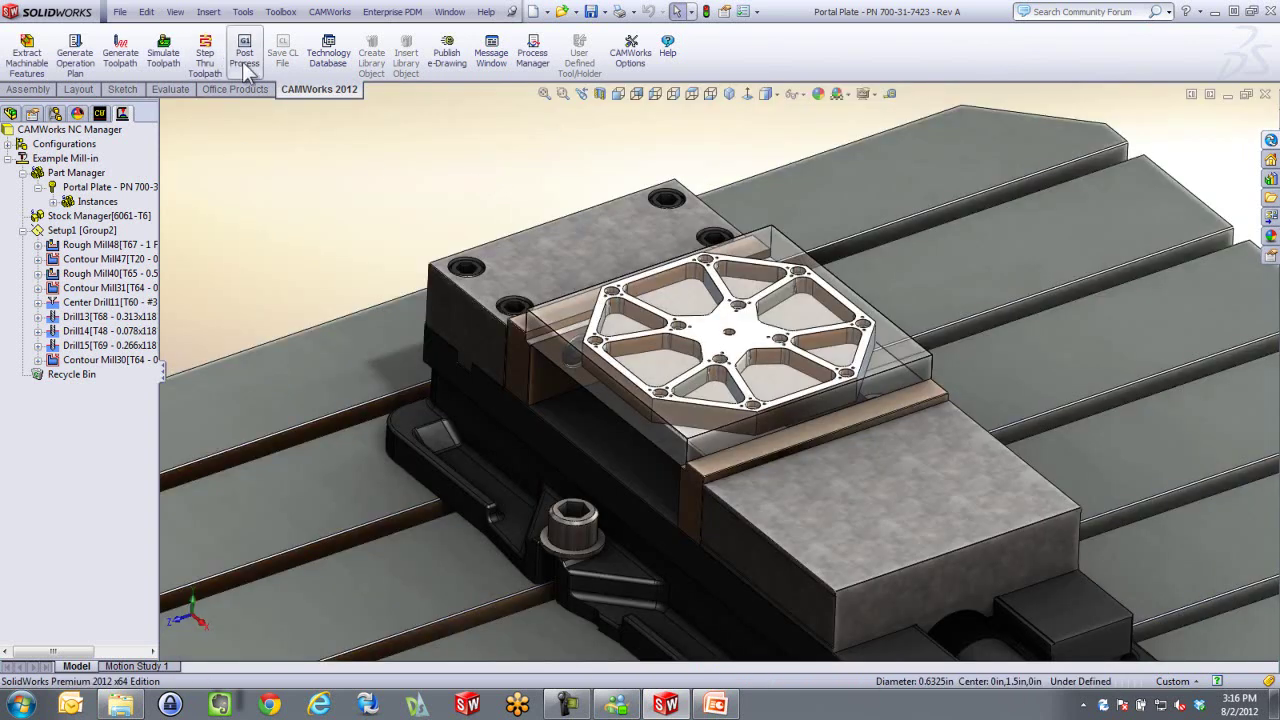
Post-process the toolpaths to an NC Code (*.nc) file in Manufacturing, then close Predator CNC Editor
left_click(244, 62)
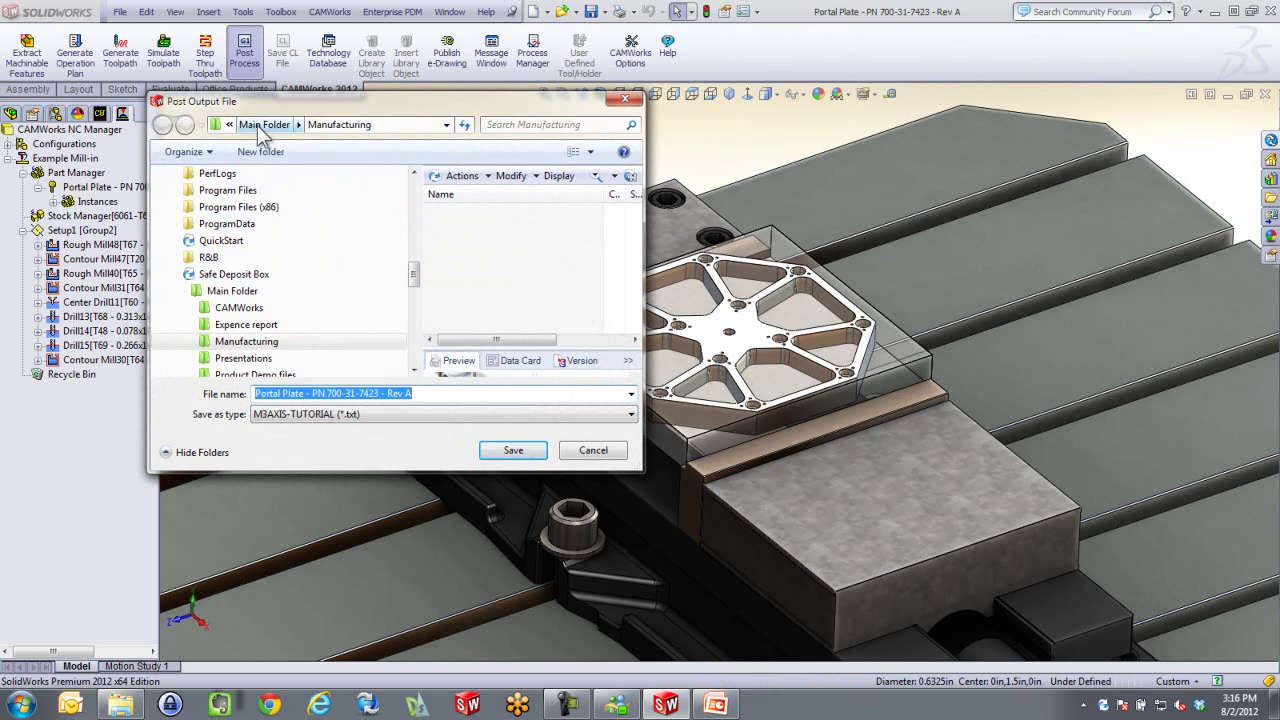
left_click(455, 413)
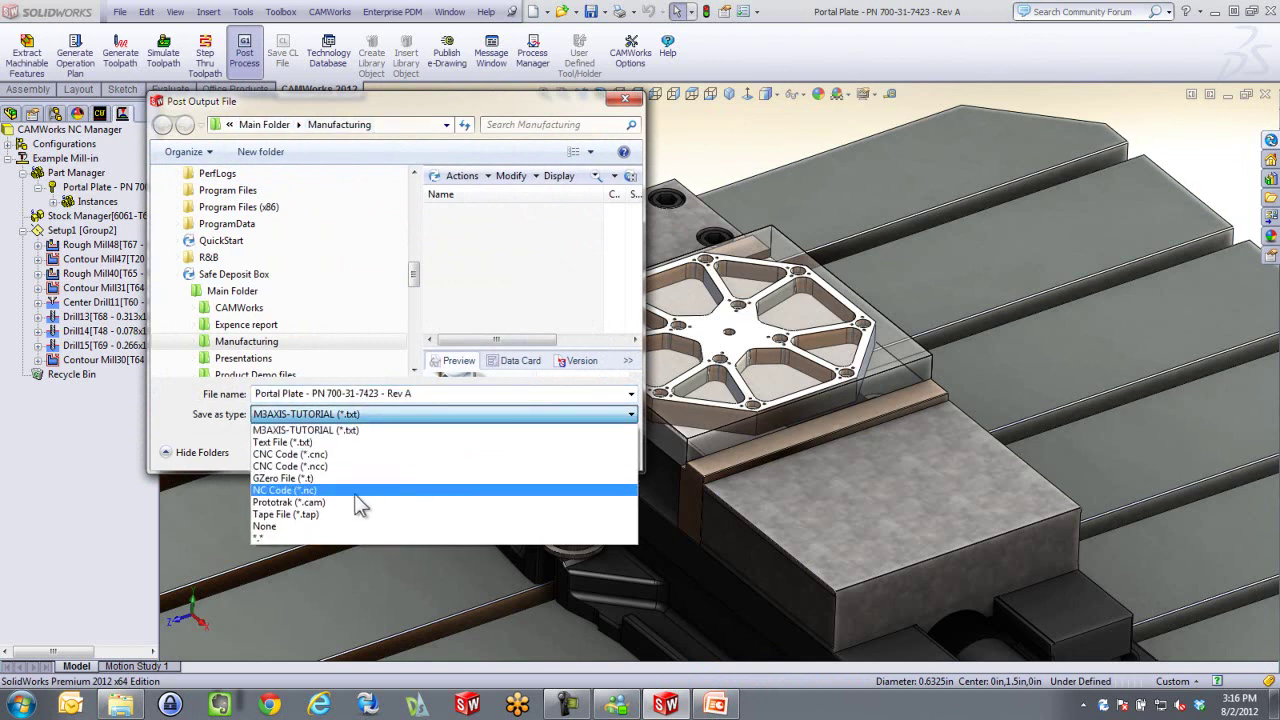
left_click(349, 493)
left_click(516, 450)
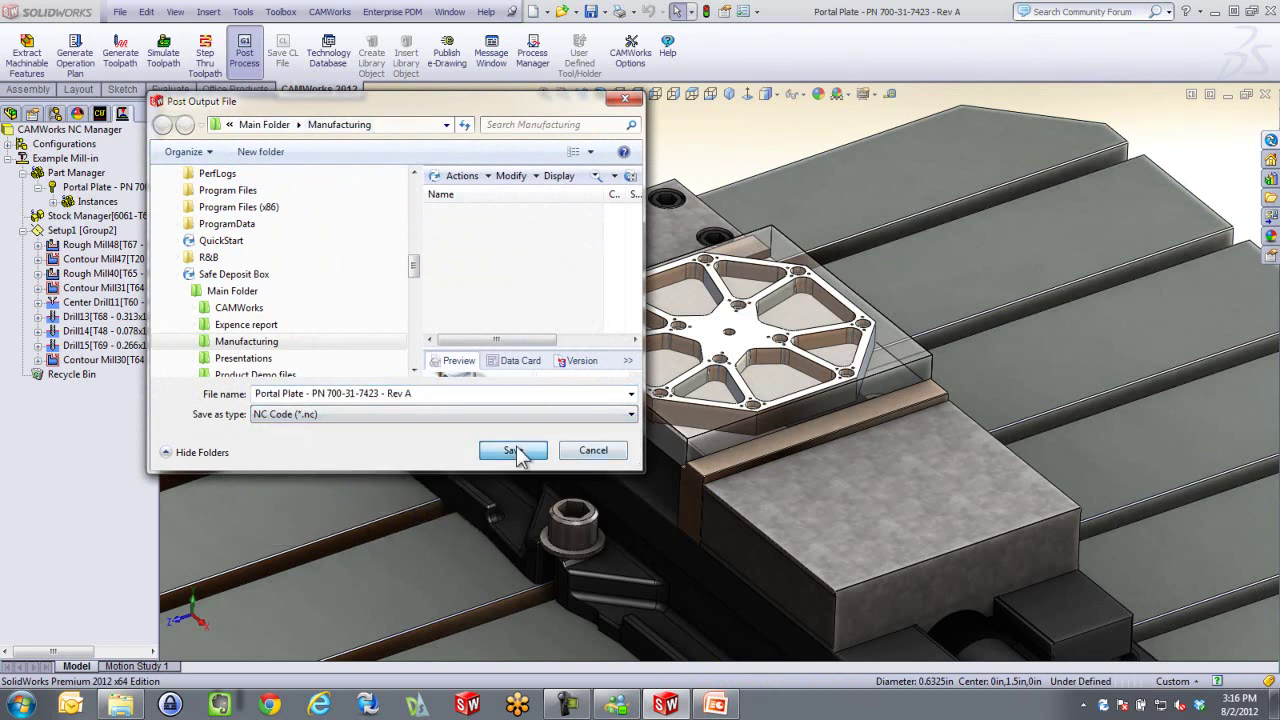
left_click(593, 210)
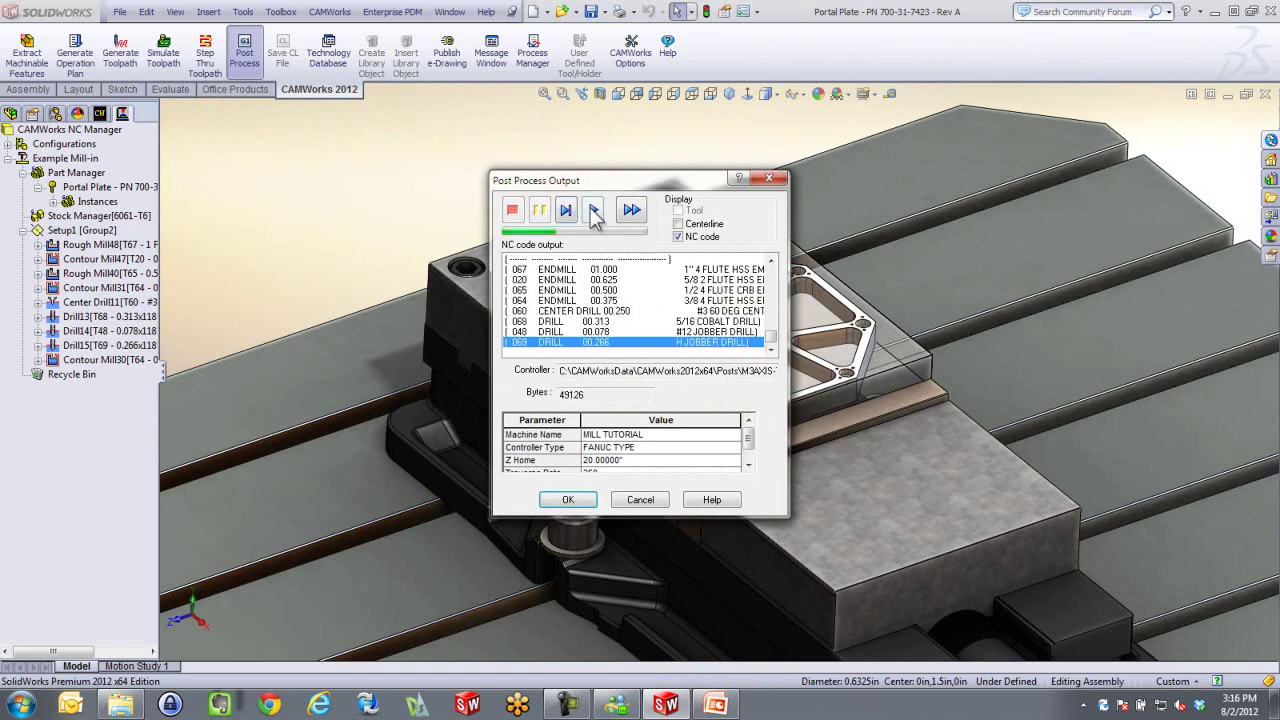
left_click(568, 499)
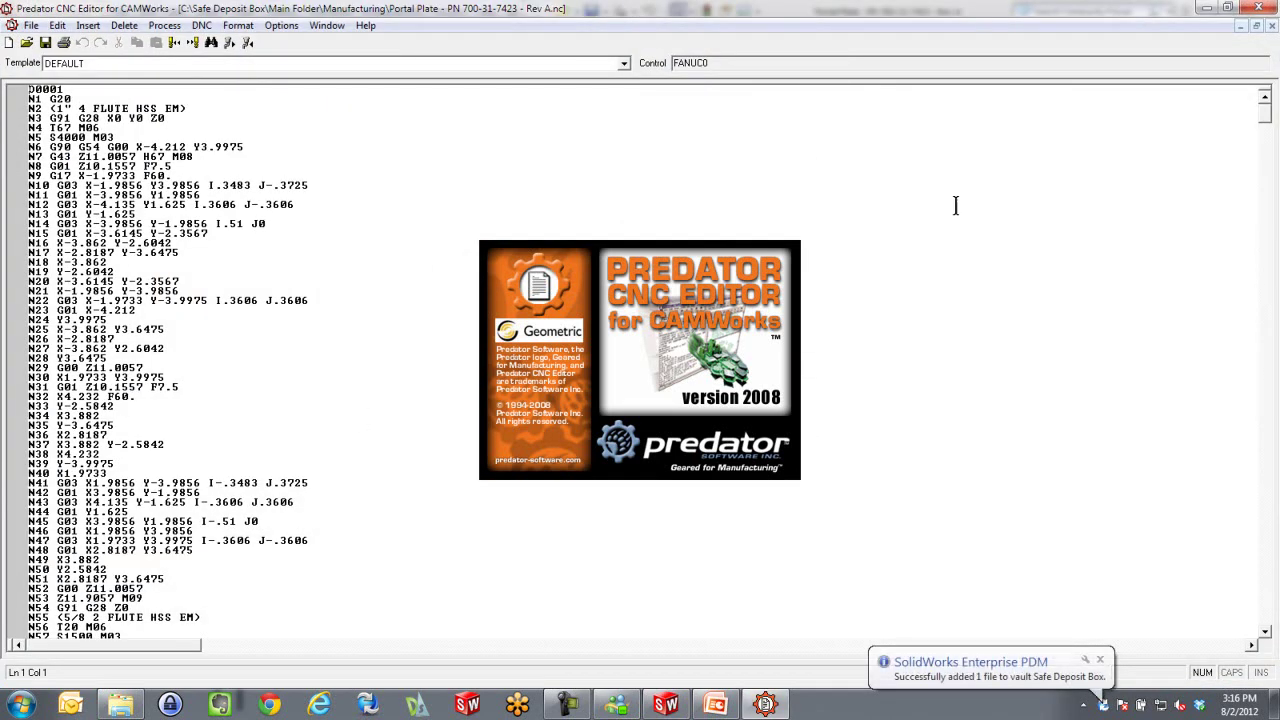
left_click(1271, 25)
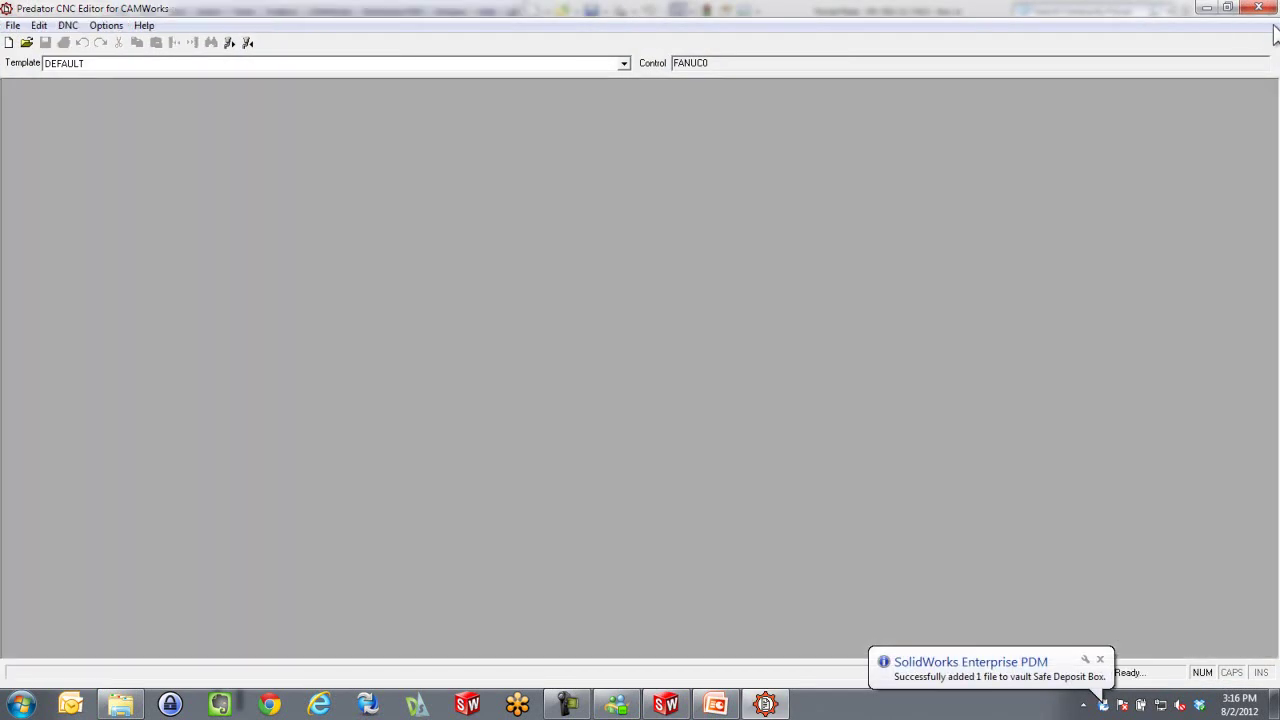
left_click(1258, 8)
Close the assembly without saving and select the 48 KB Portal Plate NC file in Manufacturing
left_click(1265, 93)
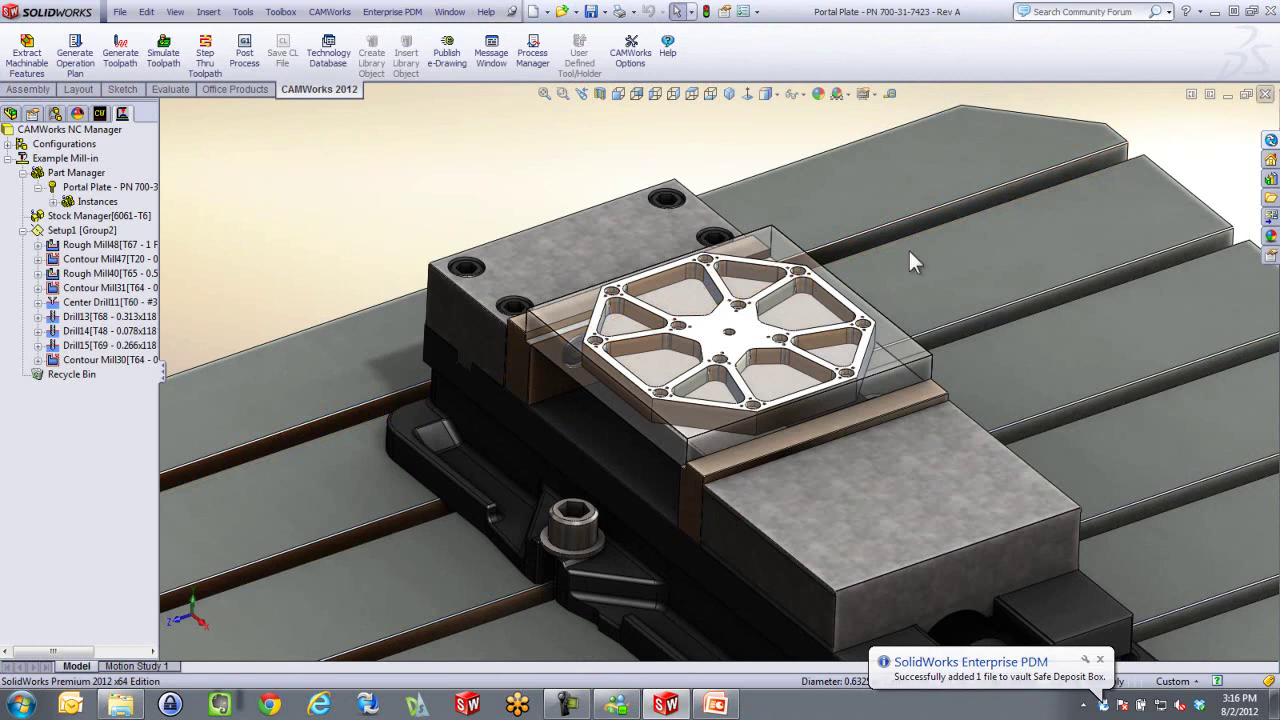
left_click(748, 385)
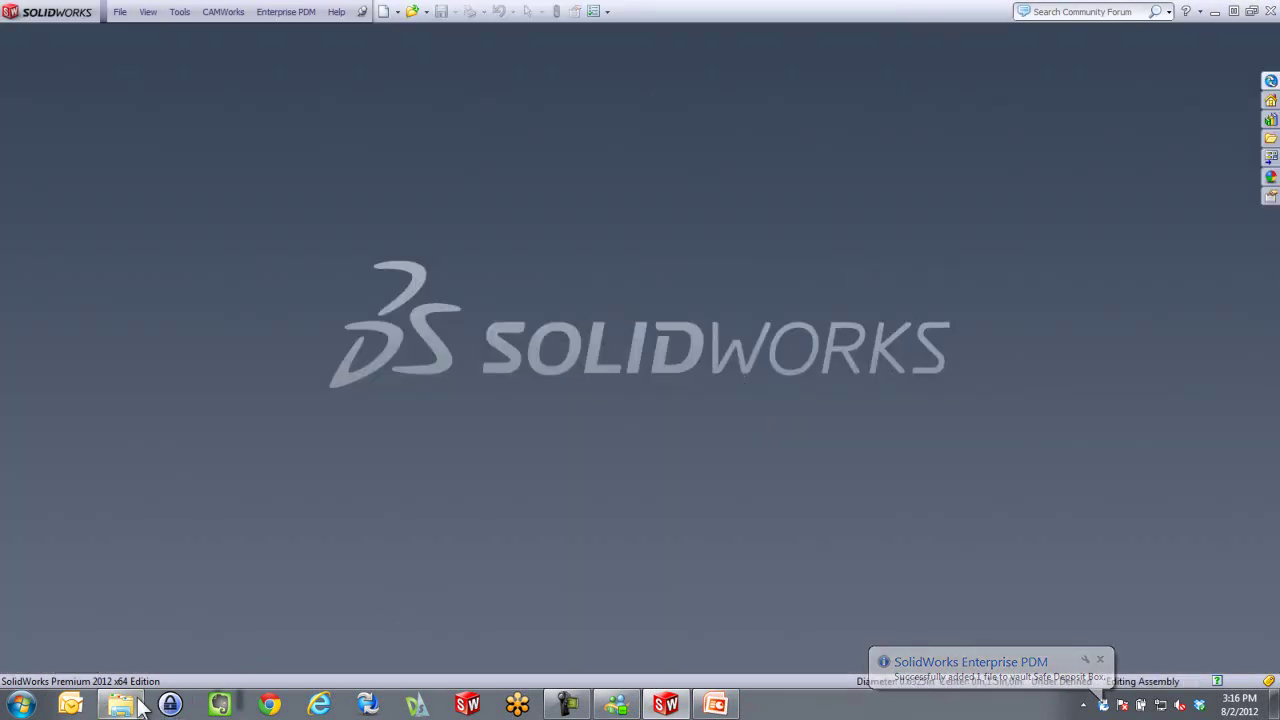
left_click(133, 704)
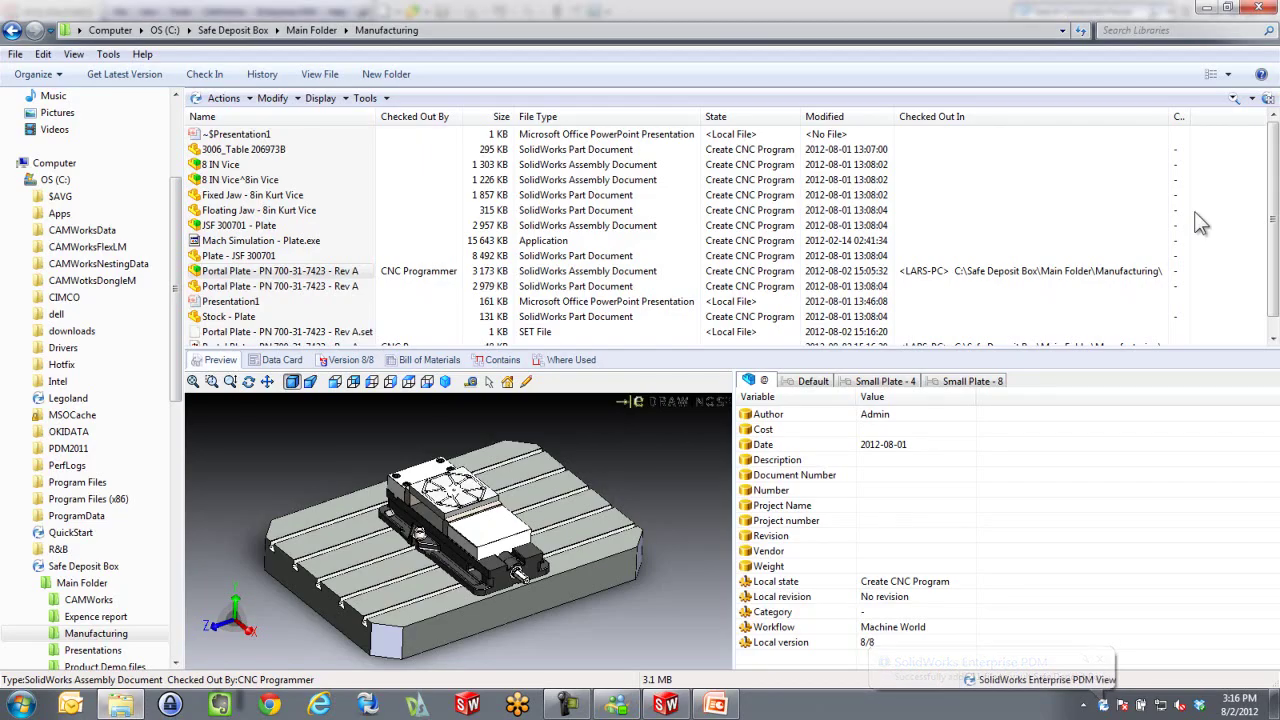
scroll(1272, 268, "down", 1)
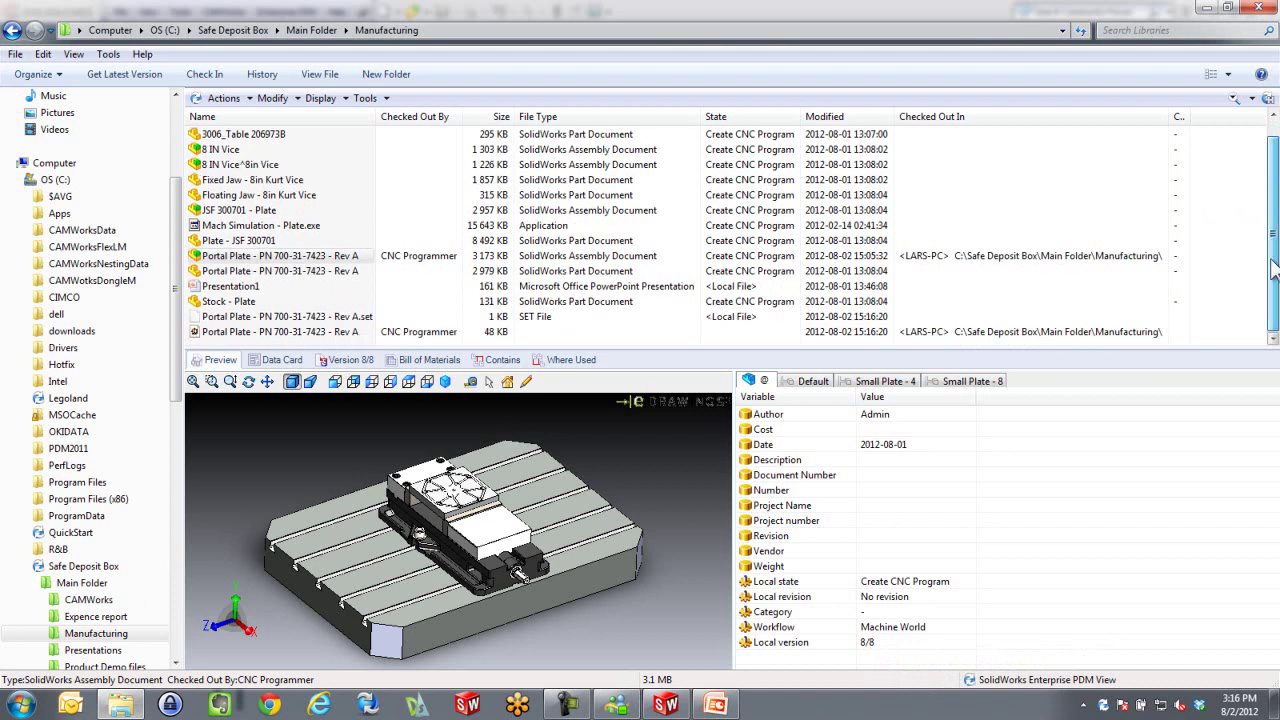
left_click(278, 338)
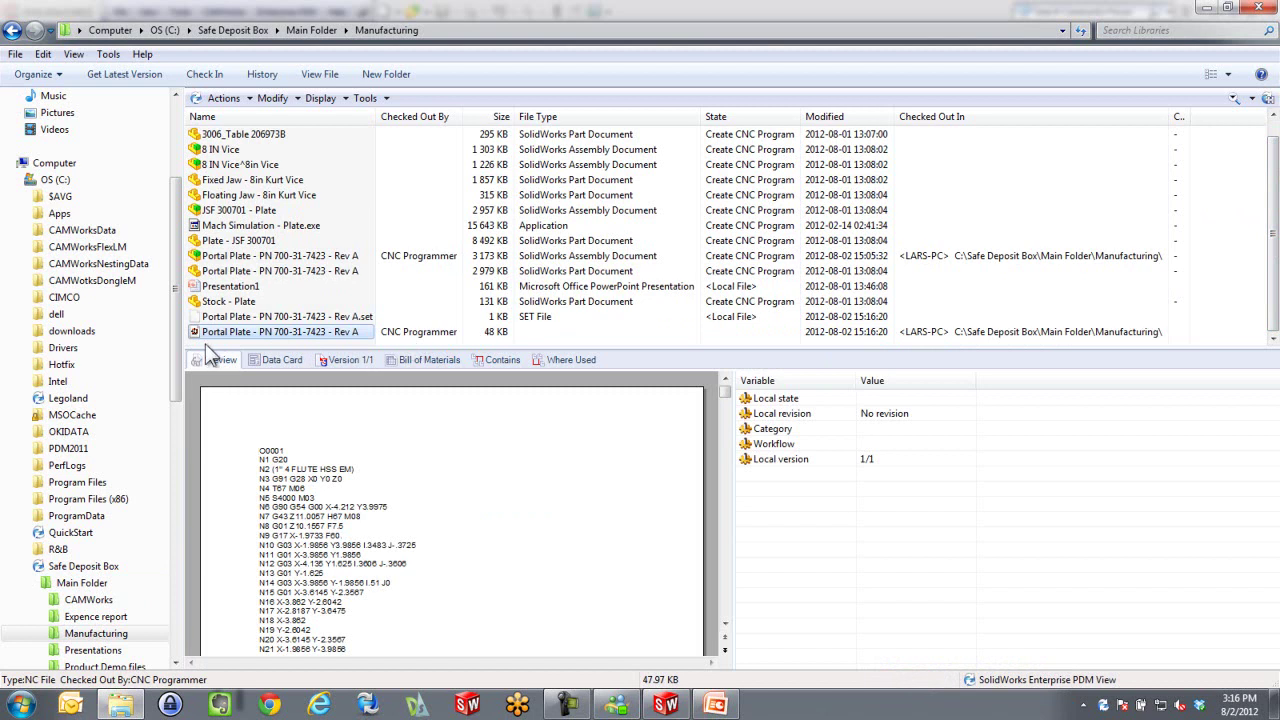
right_click(230, 332)
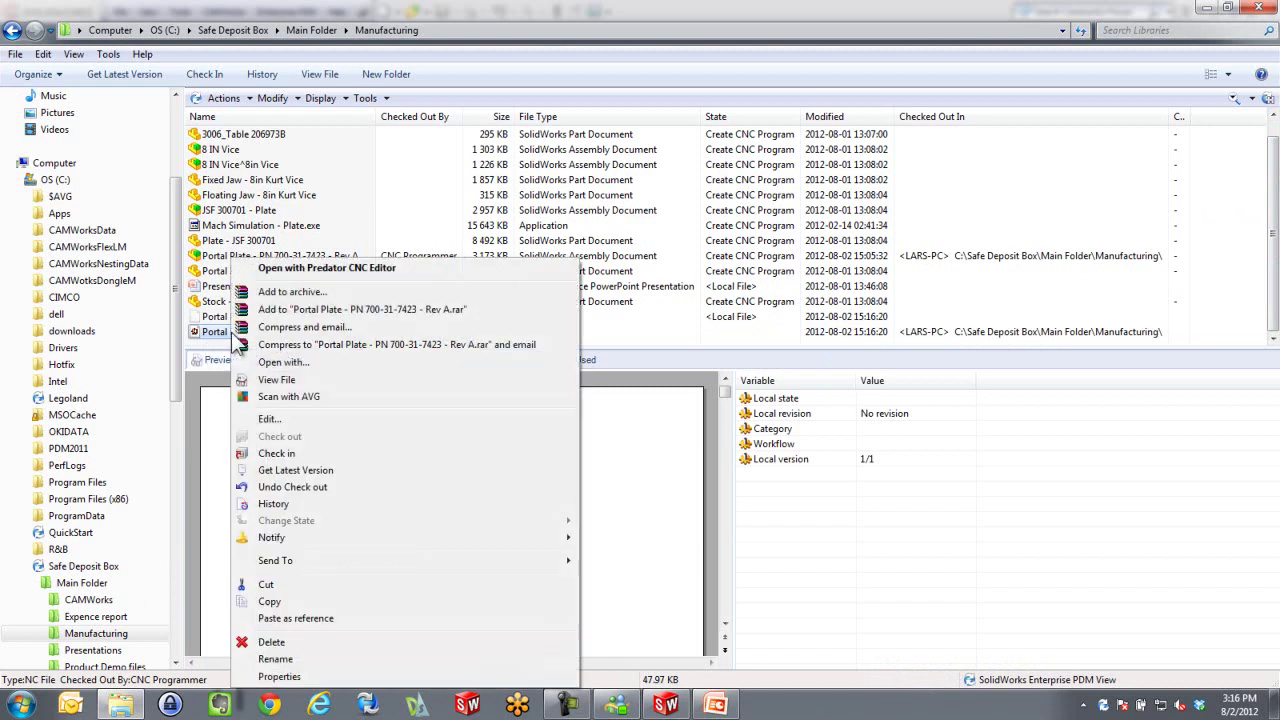
Copy the NC file and paste it as a reference of the Portal Plate assembly
left_click(272, 603)
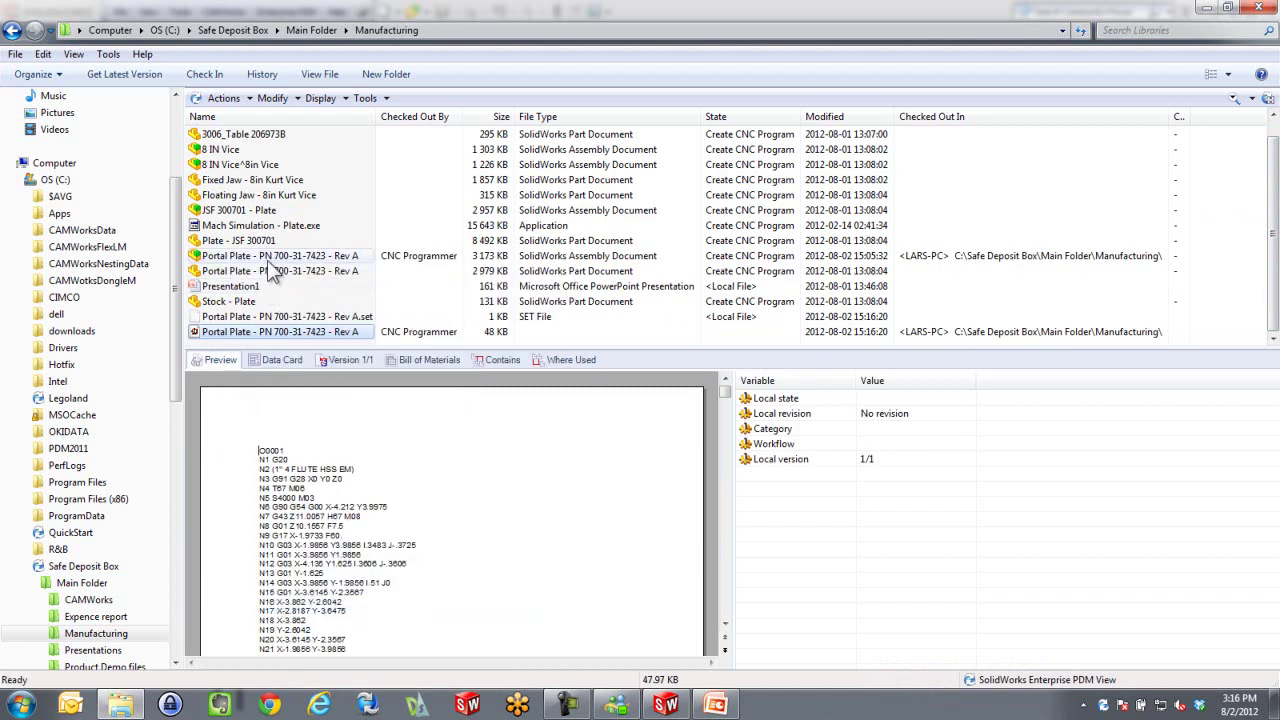
right_click(272, 258)
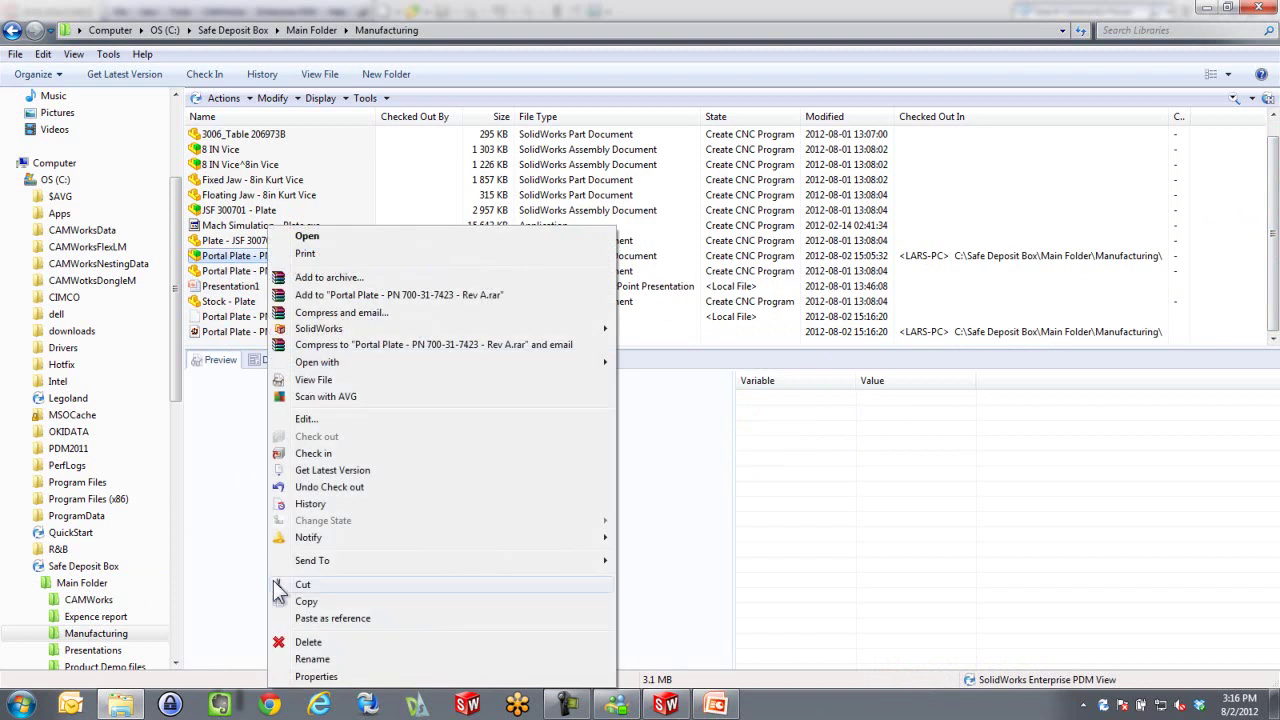
left_click(375, 618)
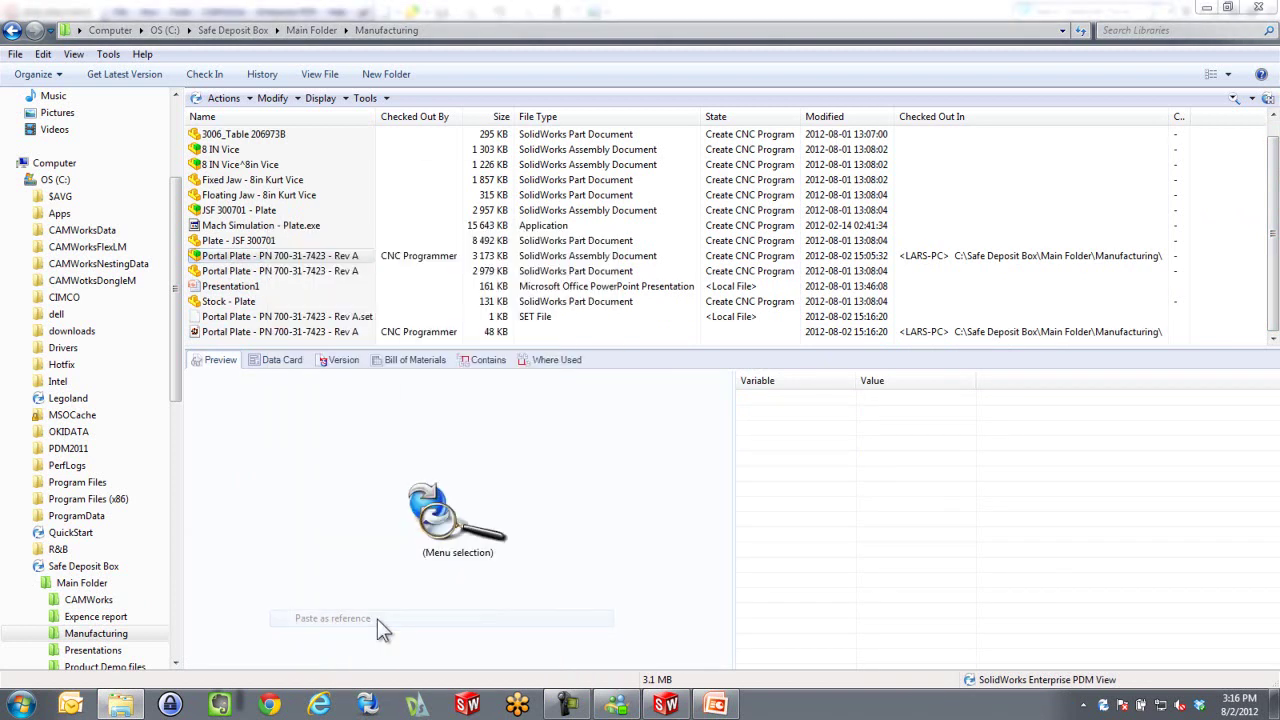
left_click(593, 501)
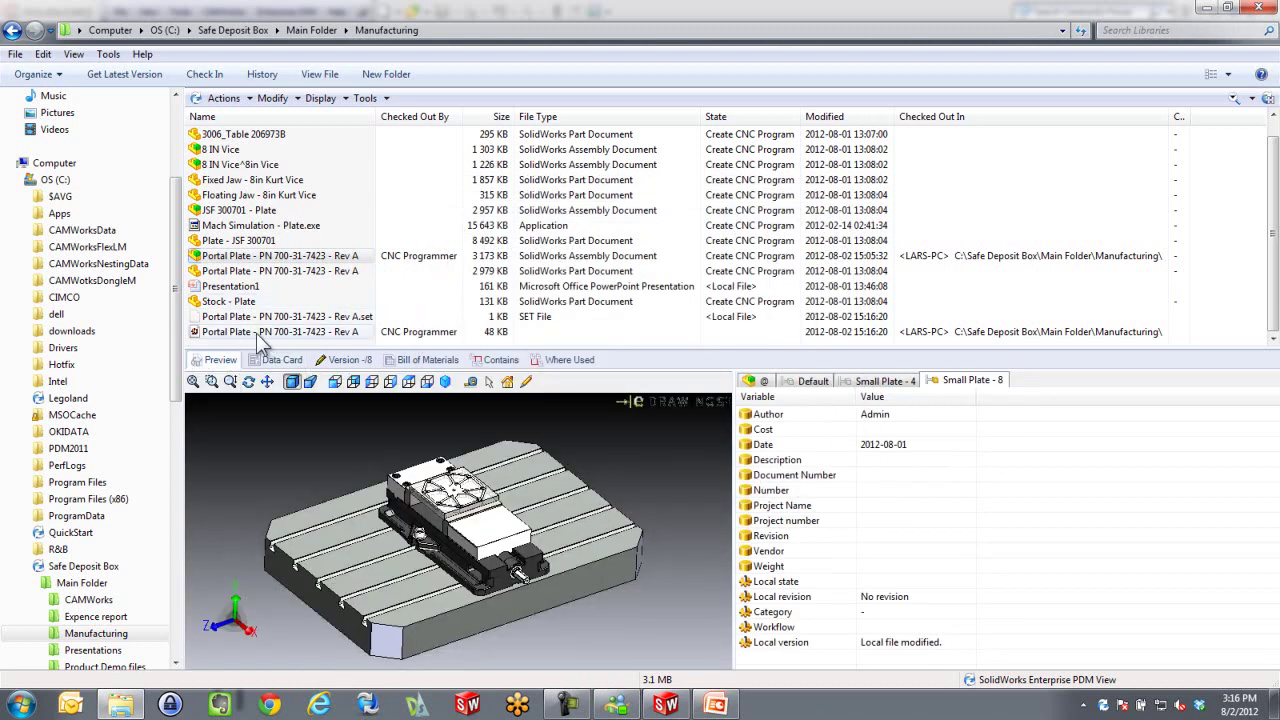
Check in the Portal Plate assembly and NC file with a comment, reaching version 9/9
right_click(254, 258)
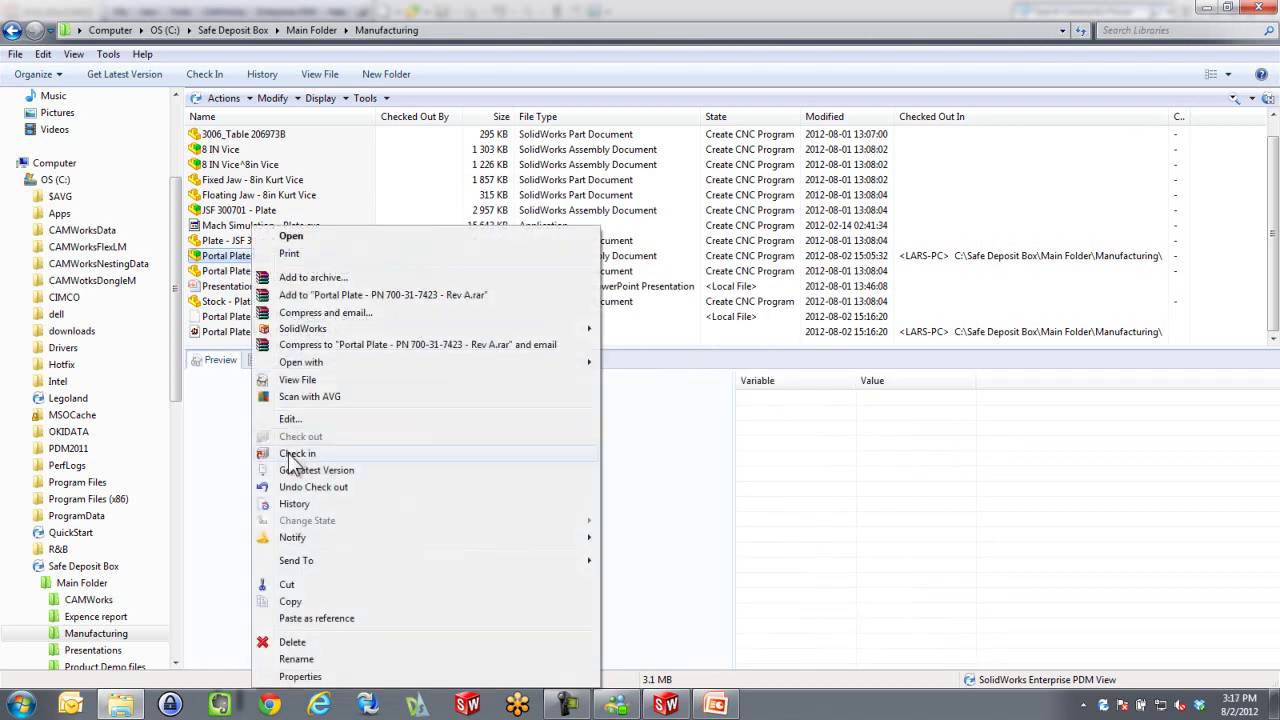
left_click(295, 455)
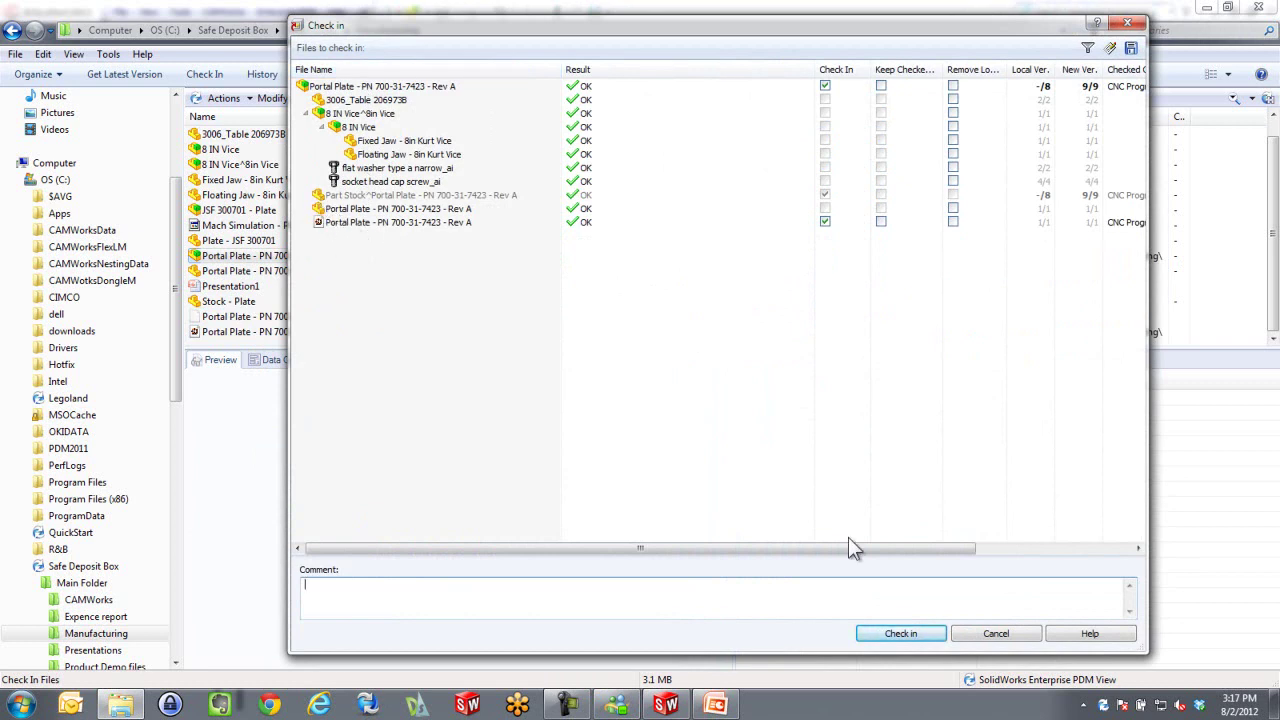
left_click(875, 634)
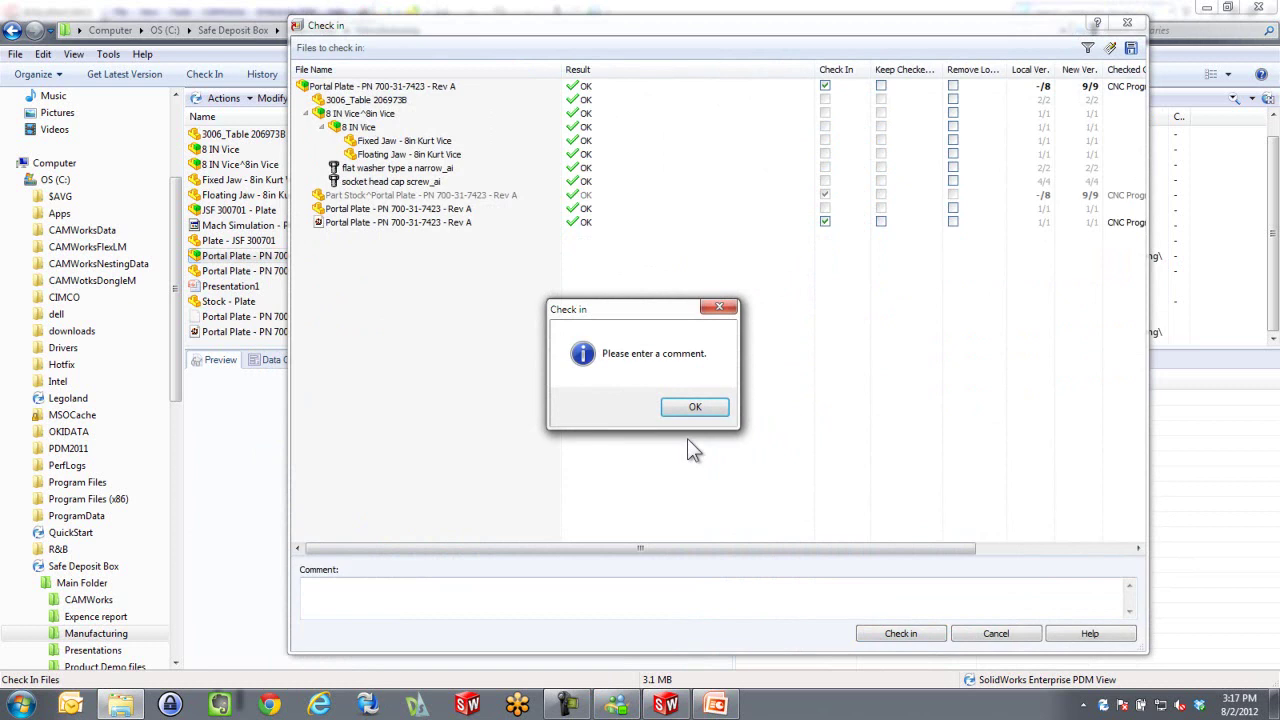
left_click(694, 409)
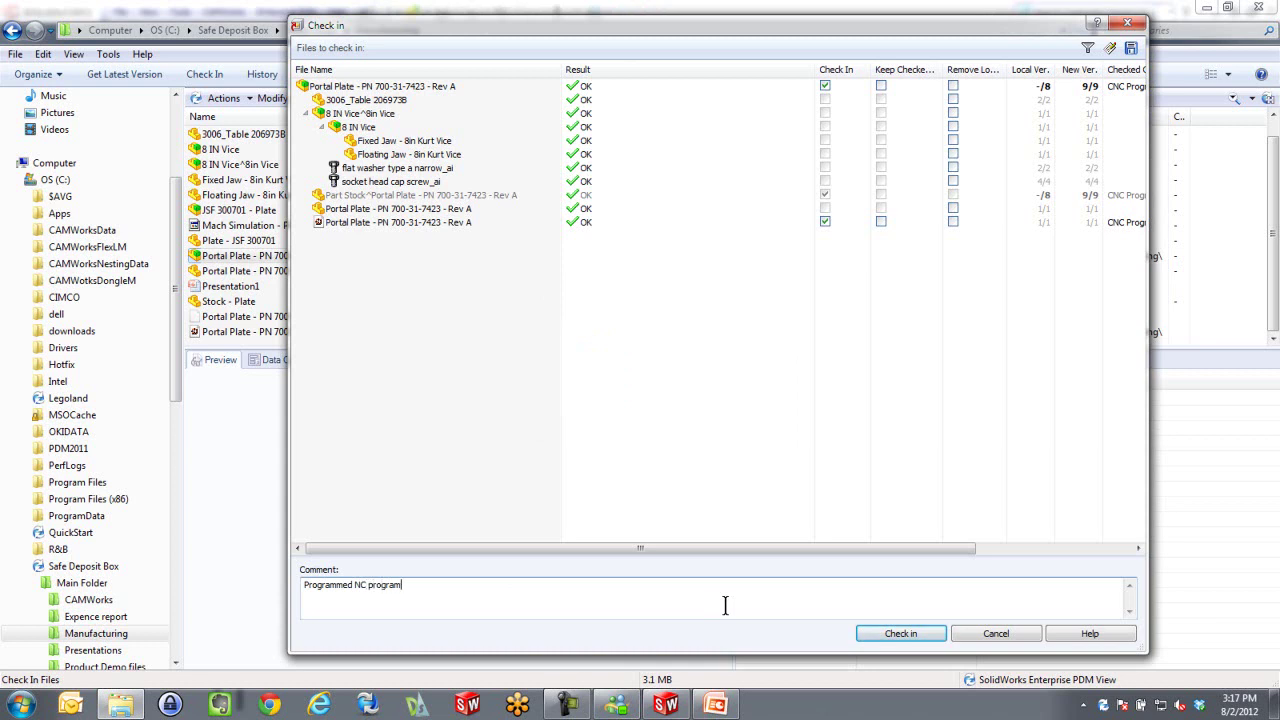
left_click(906, 637)
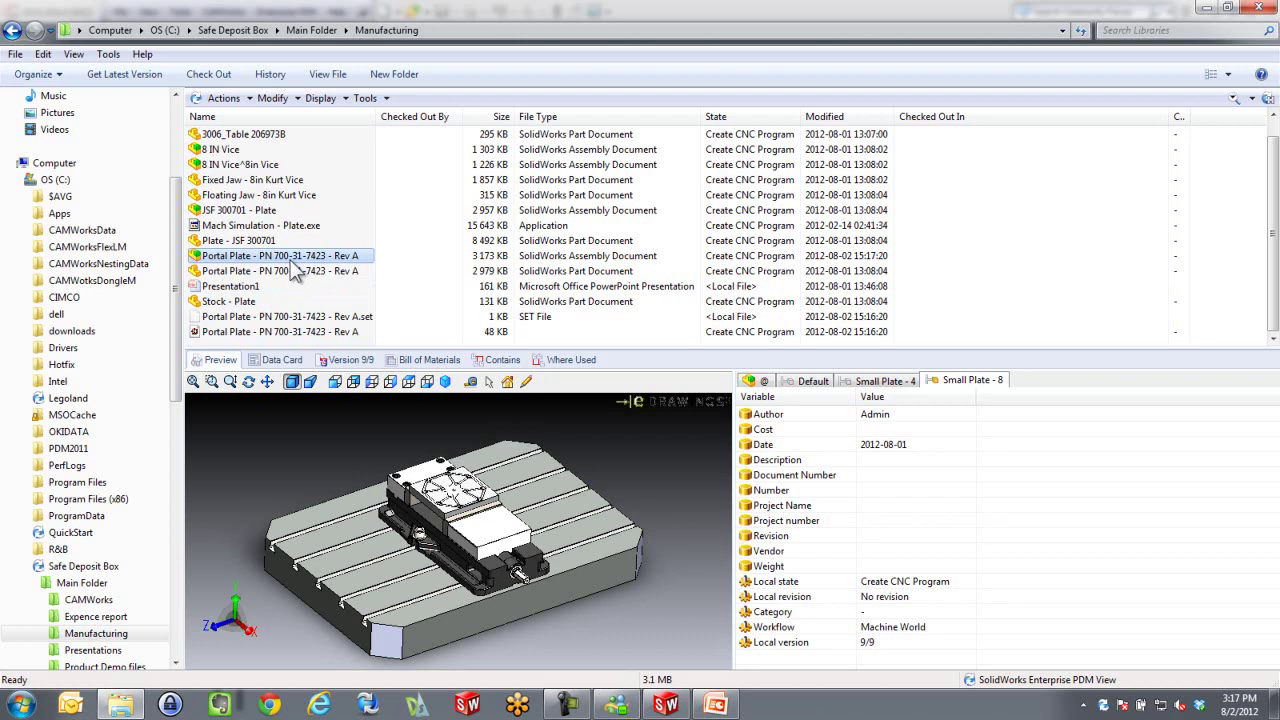
Submit the Portal Plate NC file for approval with the comment 'B shift'
right_click(290, 260)
key("Escape")
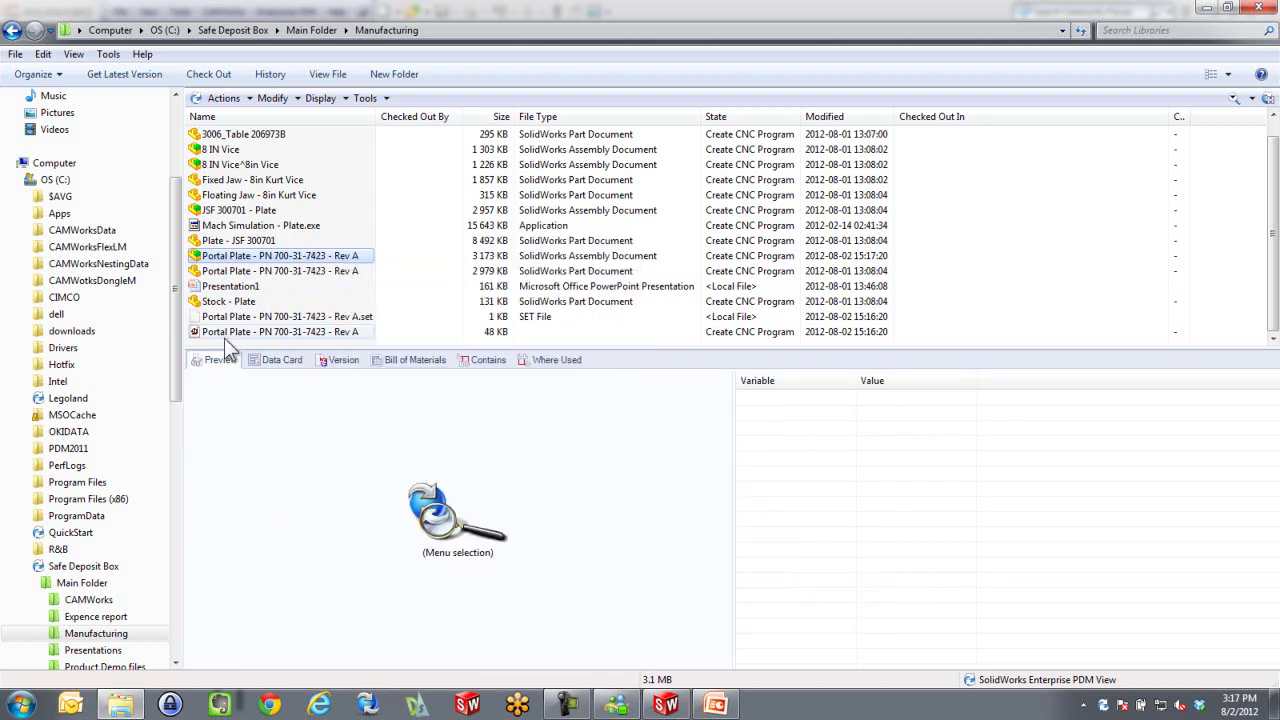
left_click(230, 334)
right_click(229, 336)
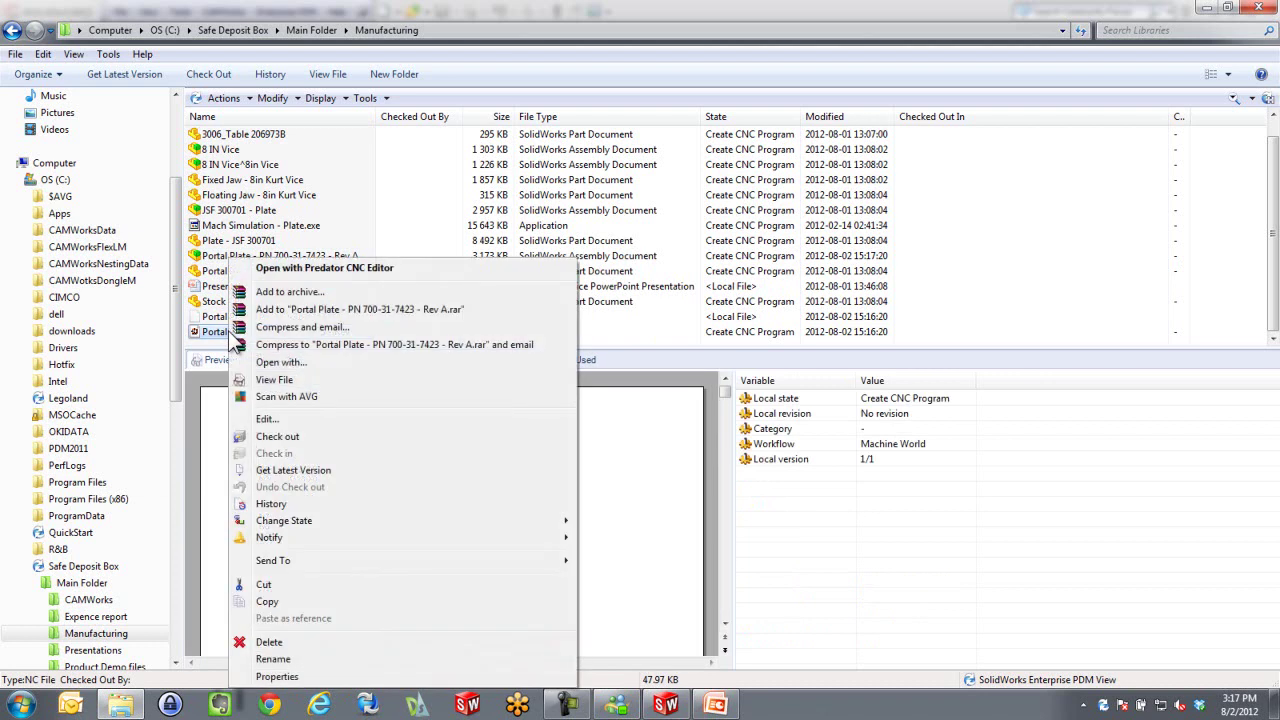
mouse_move(360, 520)
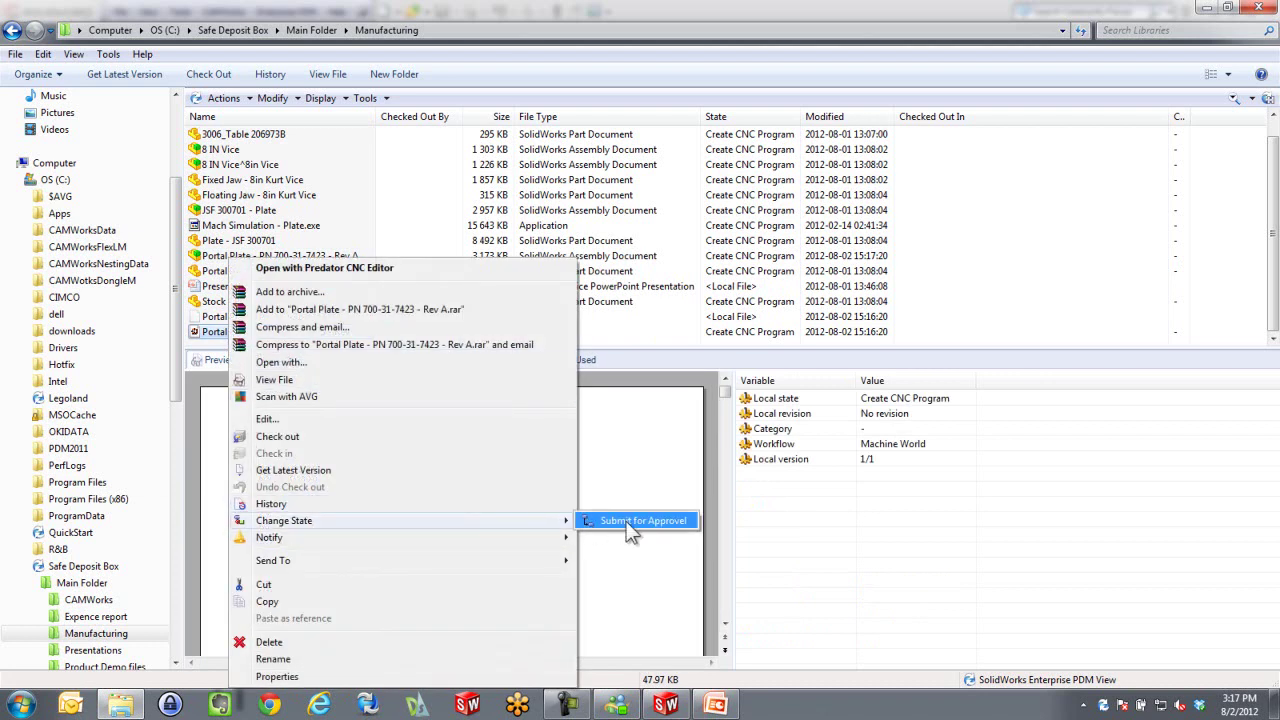
left_click(640, 520)
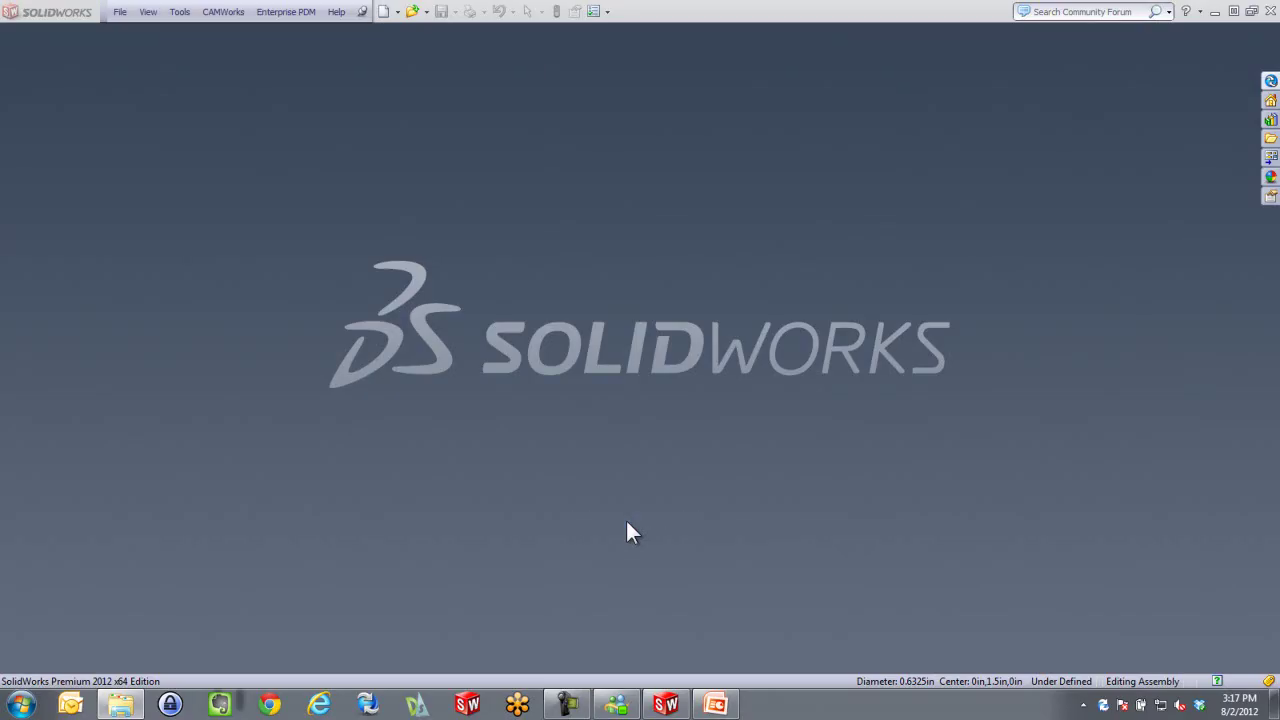
left_click(1214, 11)
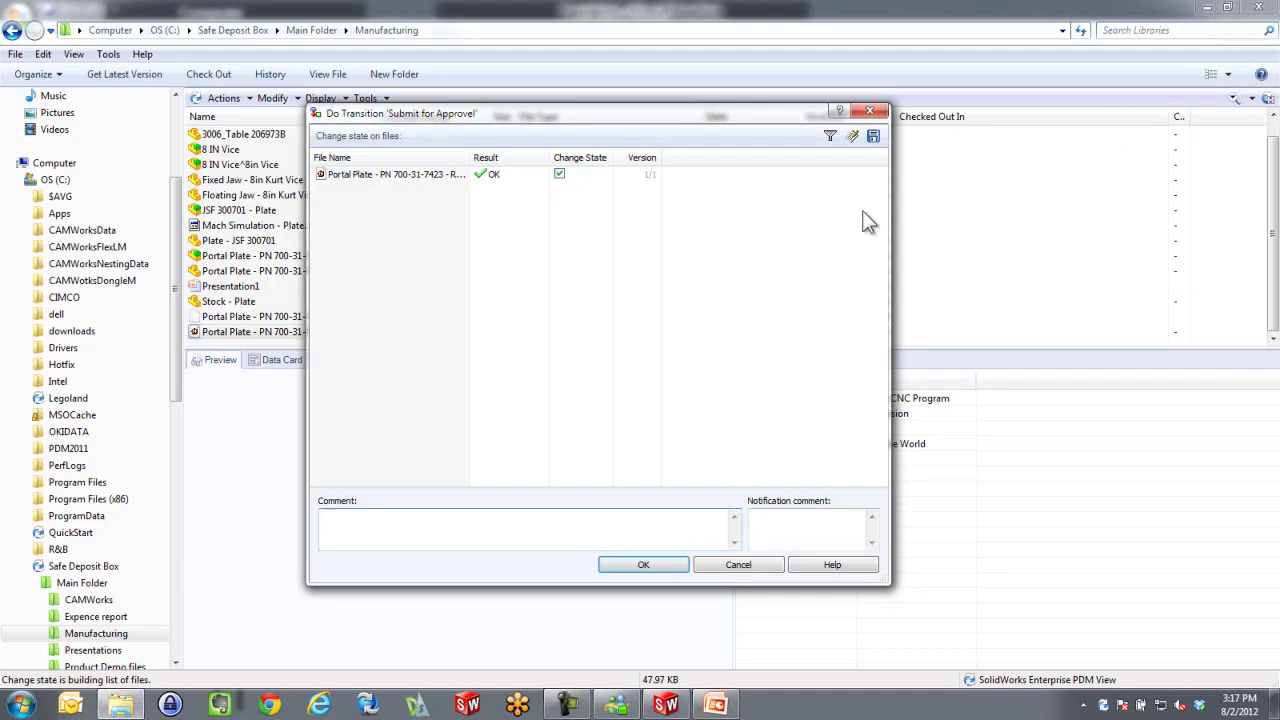
left_click(388, 518)
type("B shift")
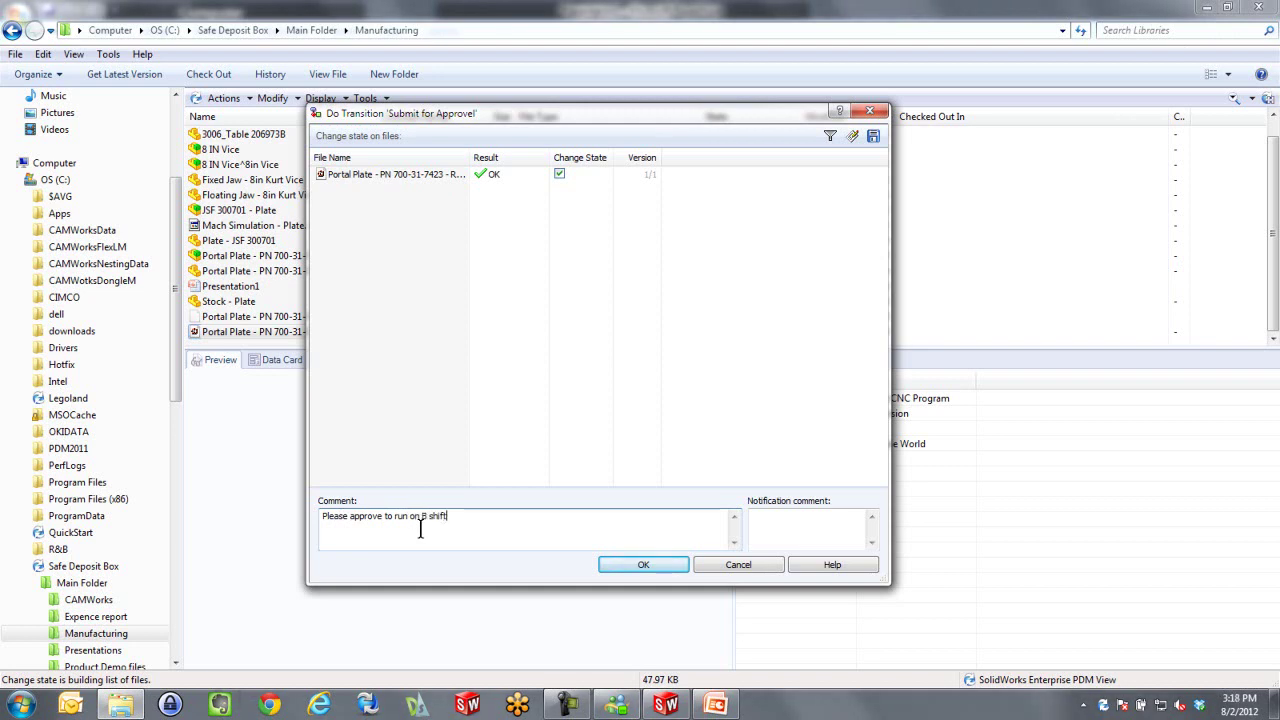
left_click(648, 569)
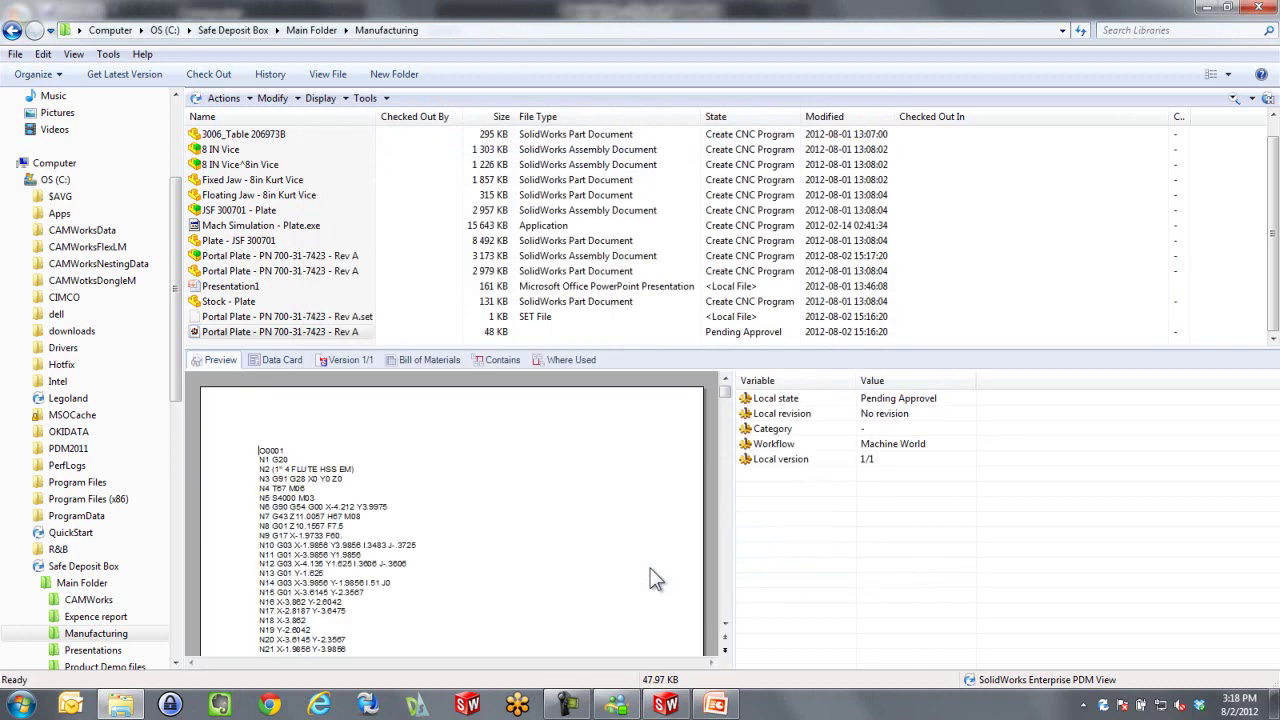
Bring PowerPoint forward and show the CNC workflow diagram on slide 2
left_click(715, 705)
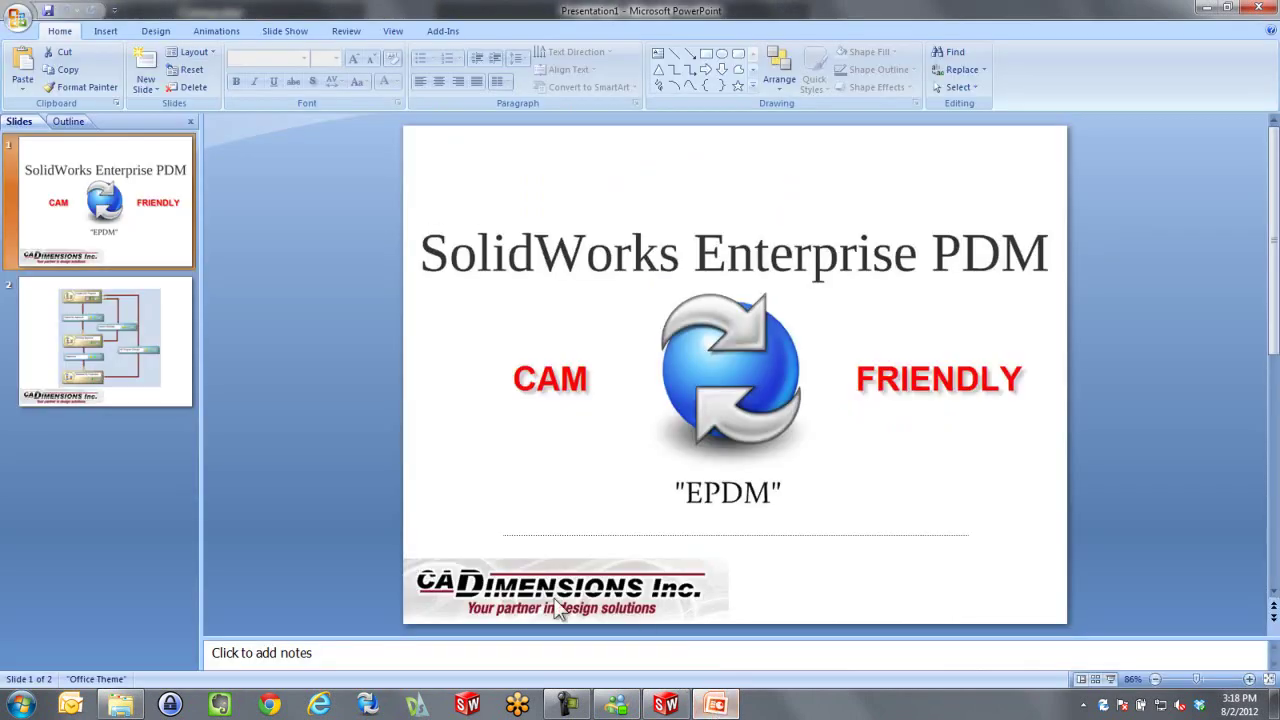
left_click(57, 343)
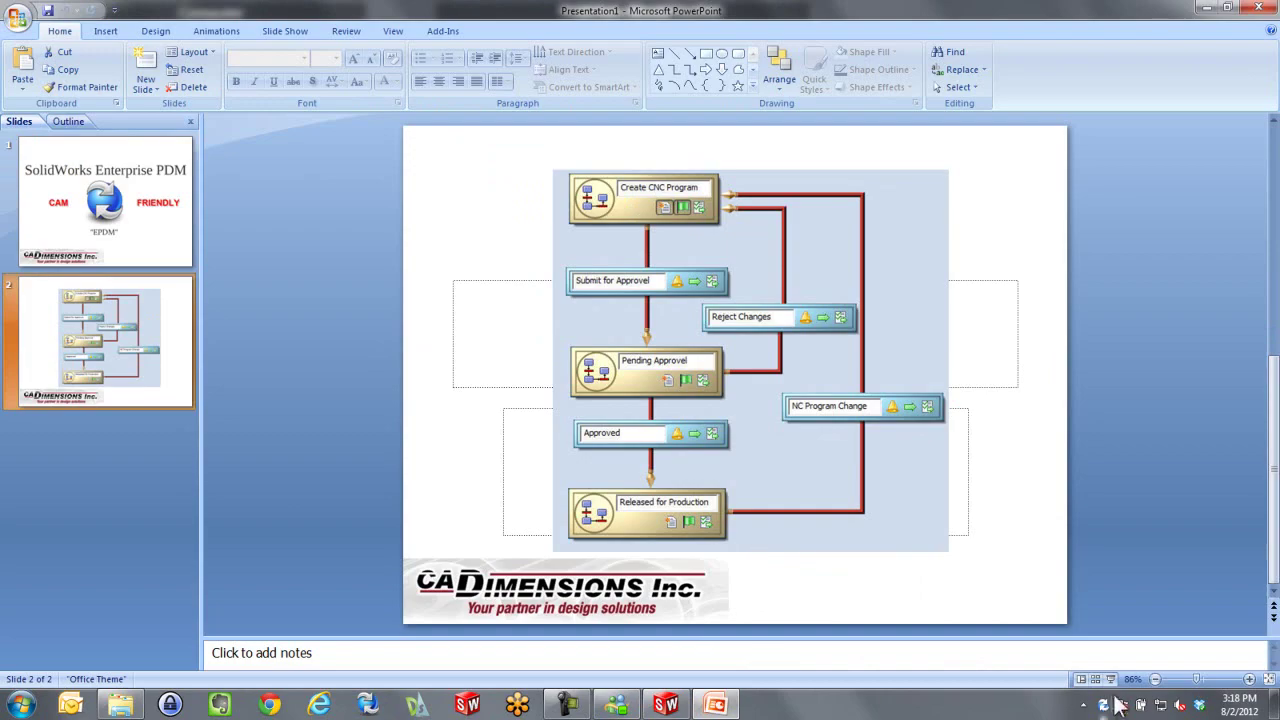
left_click(1110, 679)
Log the CNC programmer off the vault, close Explorer, and disable automatic vault login
right_click(1104, 705)
mouse_move(1128, 620)
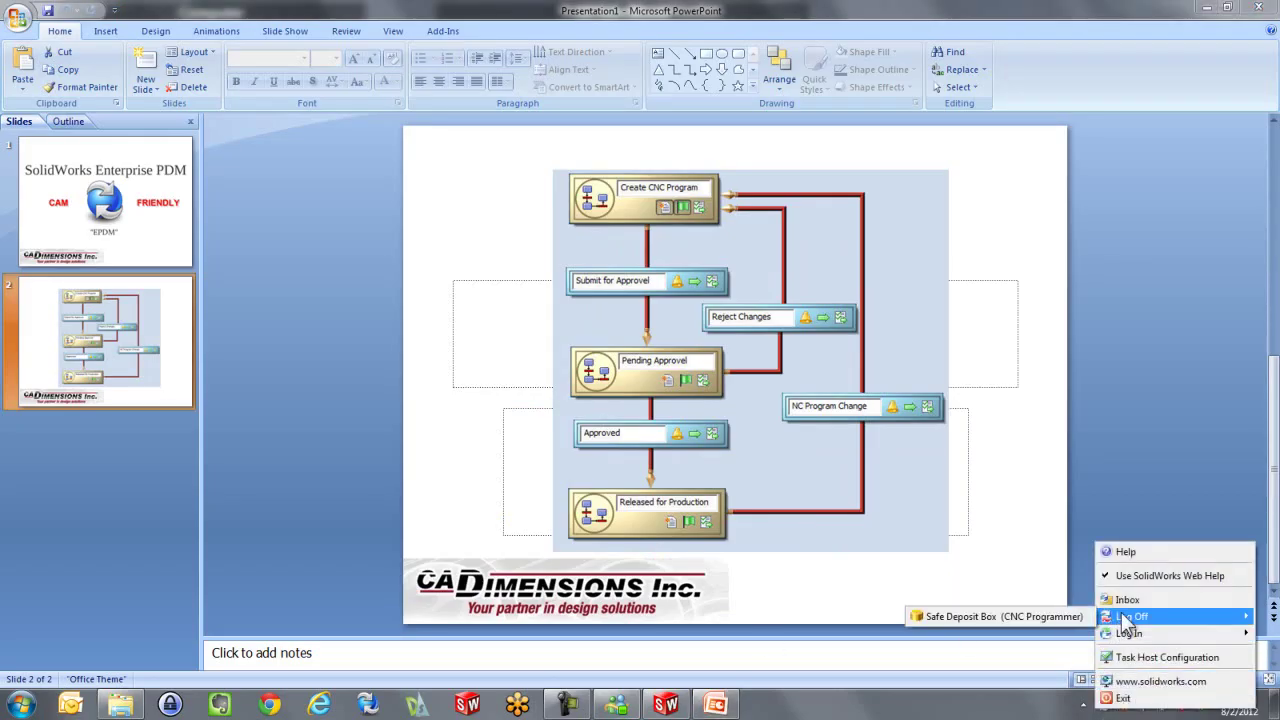
left_click(1046, 617)
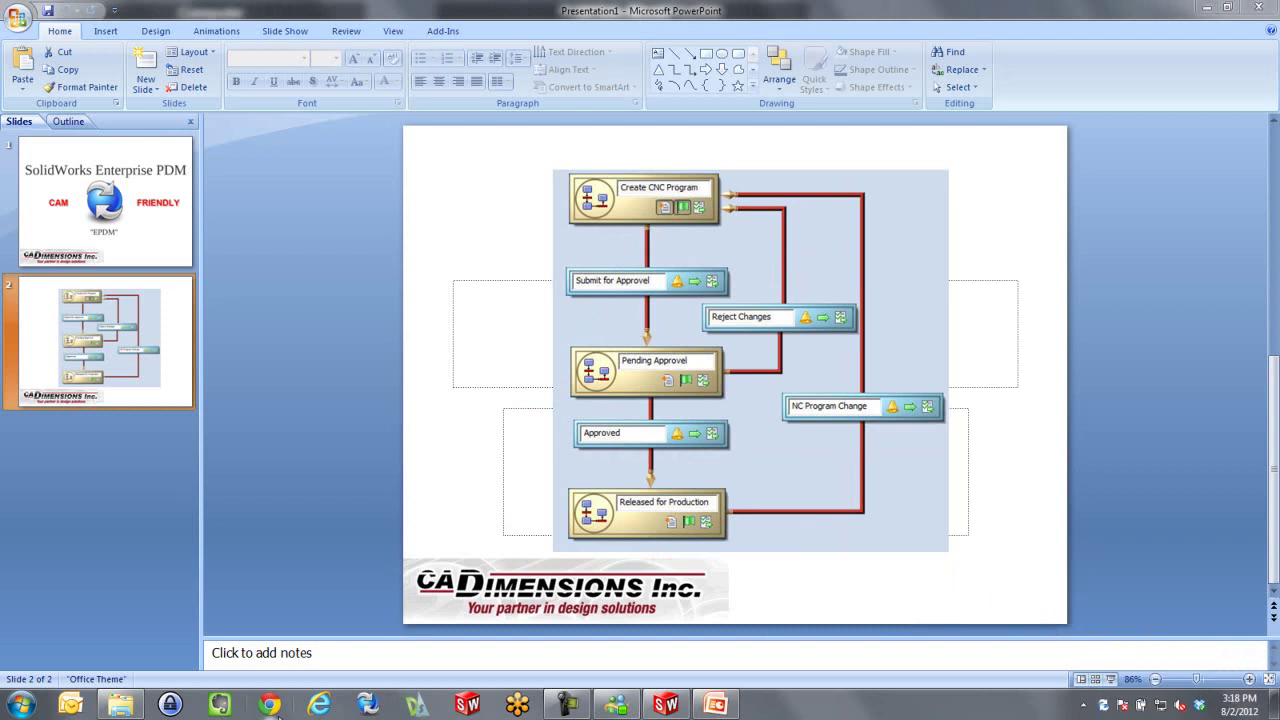
left_click(120, 705)
left_click(1258, 8)
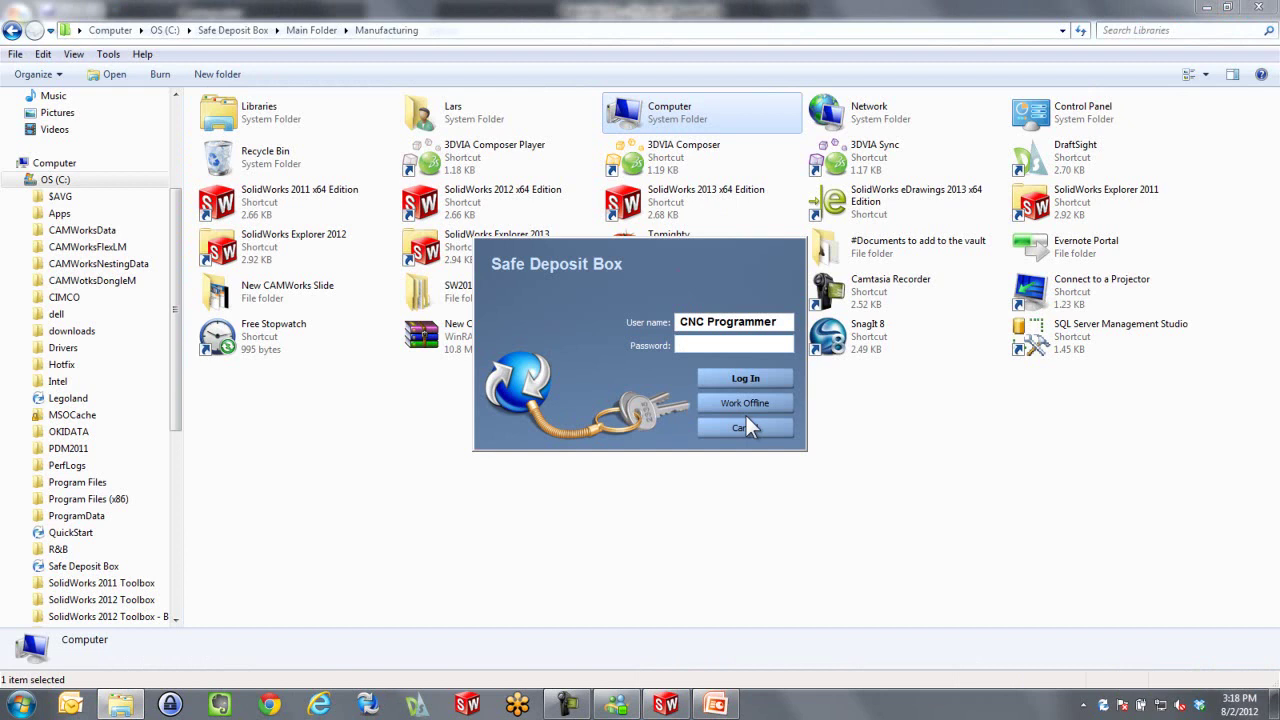
left_click(745, 422)
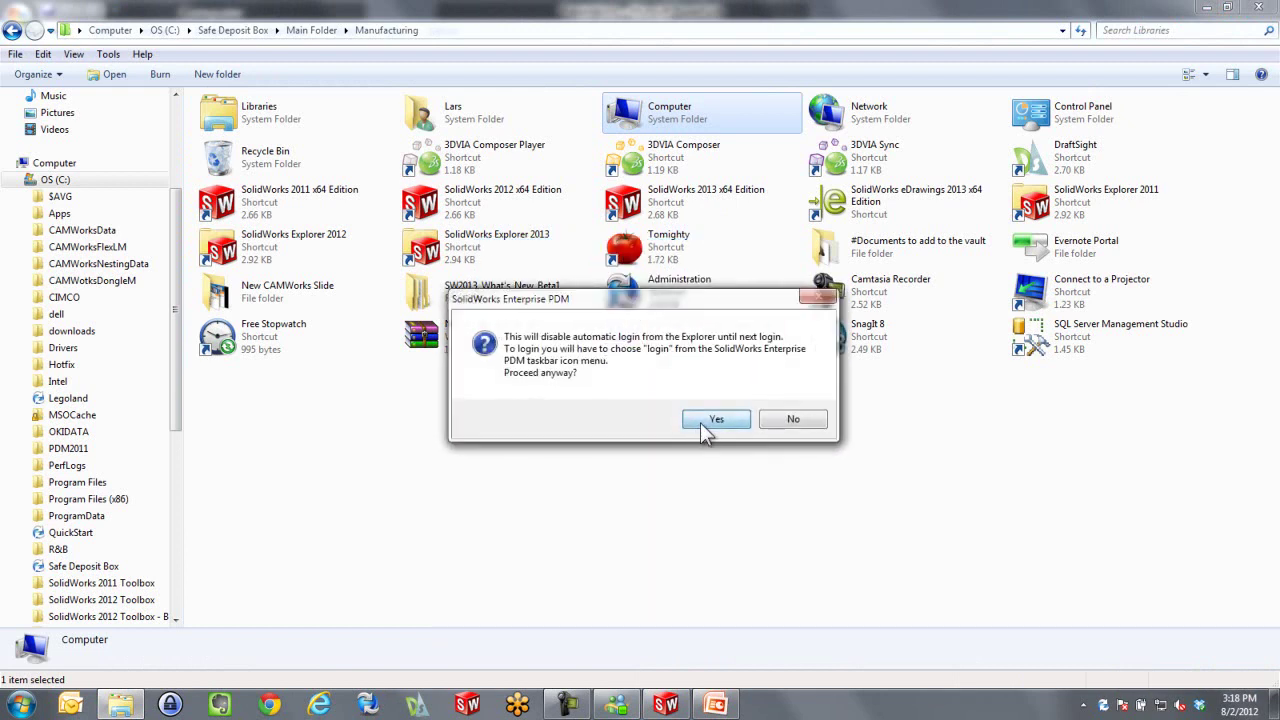
left_click(714, 420)
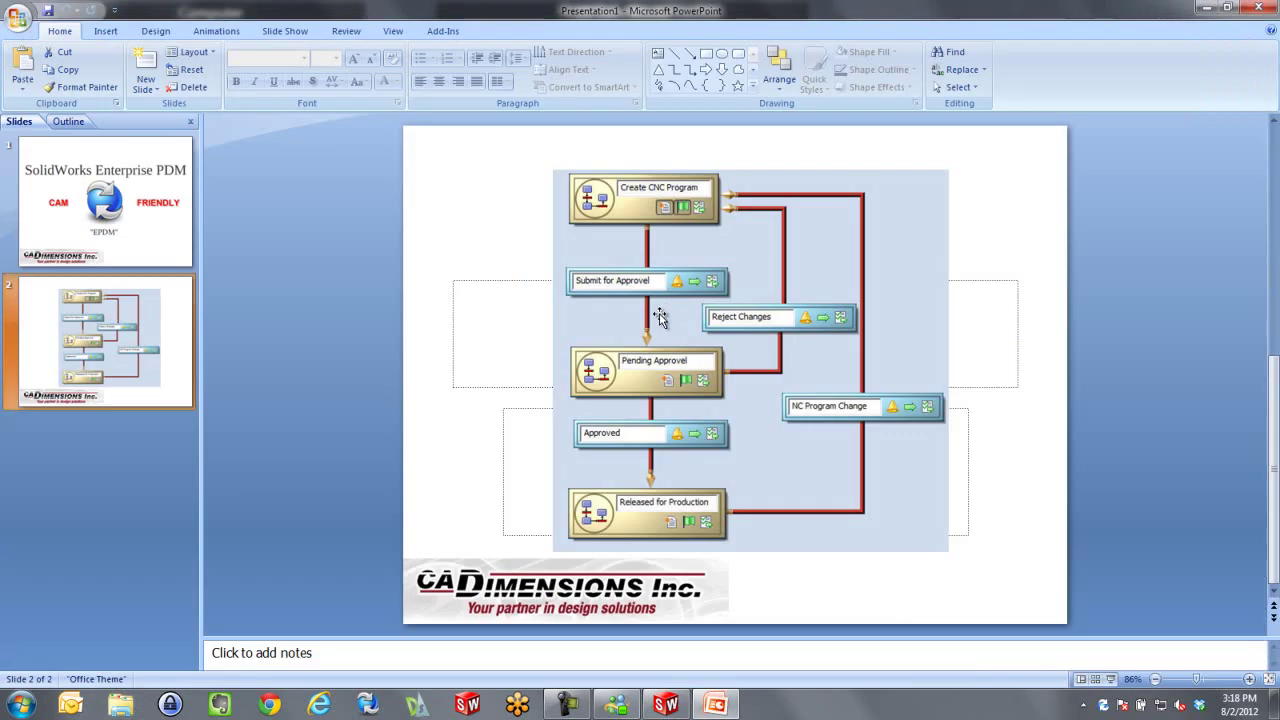
Log in to the Safe Deposit Box vault with the user name changed to Shop Supervisor
right_click(1103, 704)
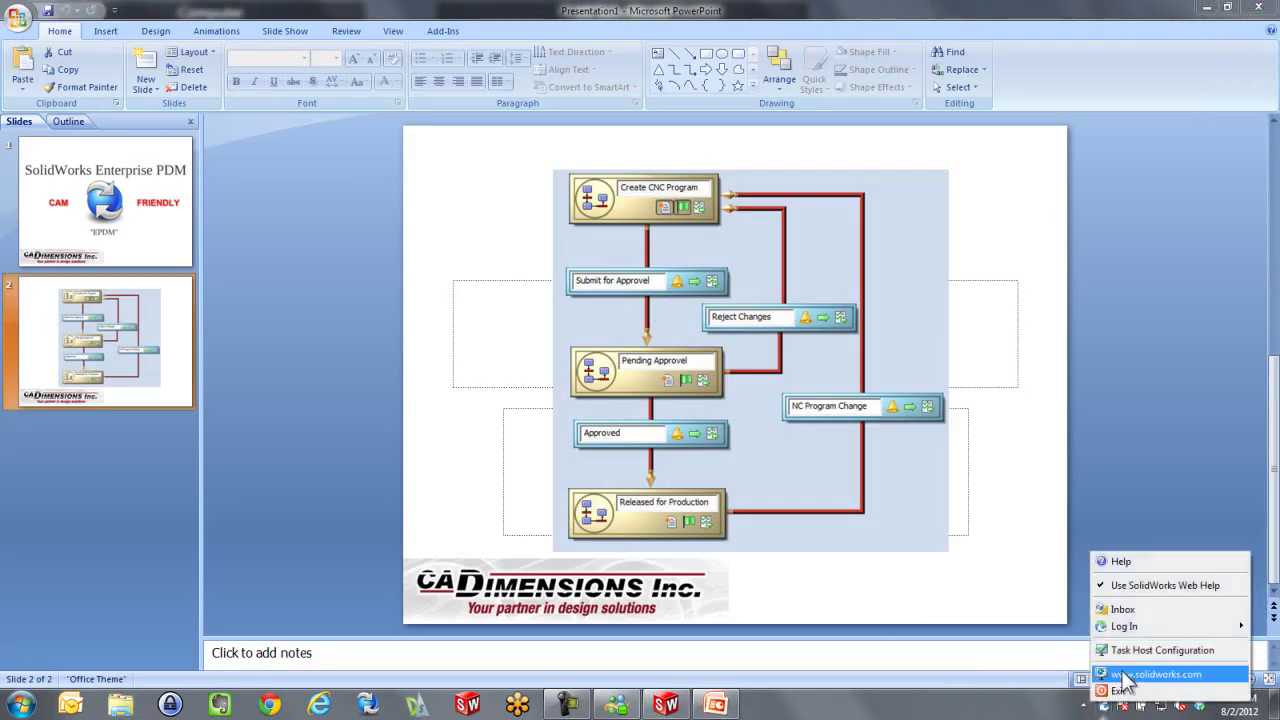
mouse_move(1135, 628)
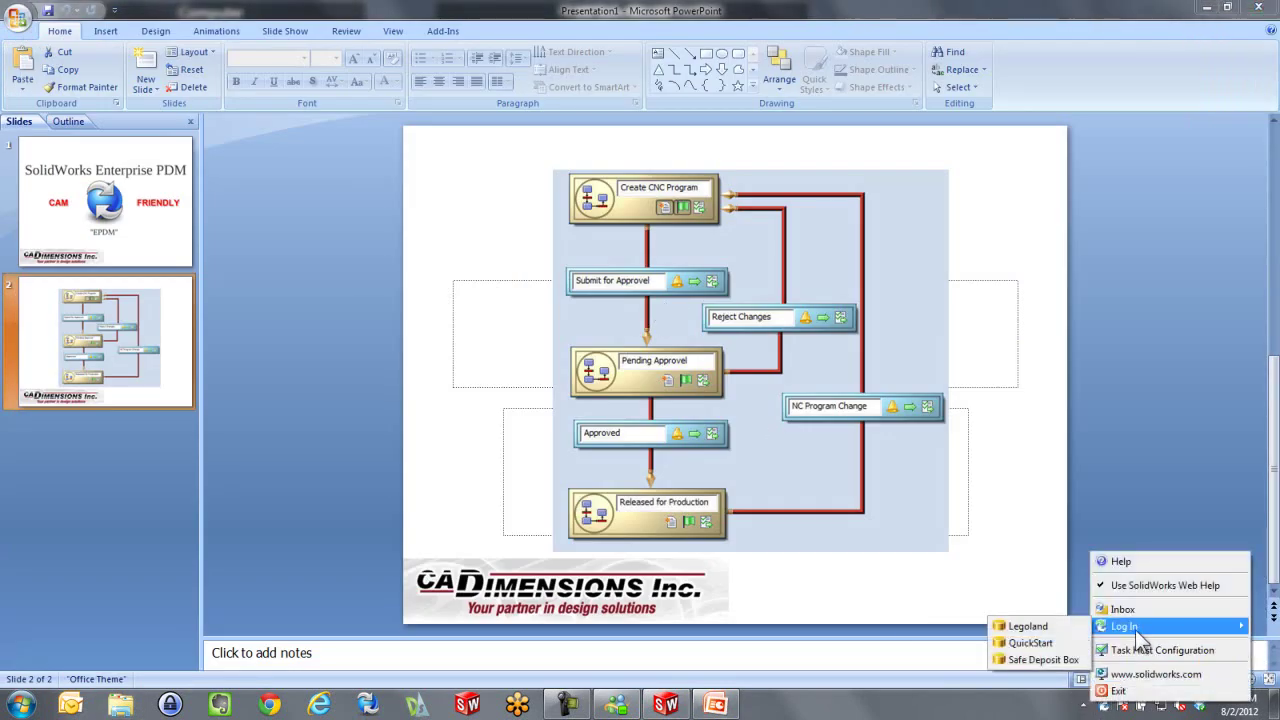
left_click(1044, 659)
left_click_drag(707, 321, 779, 322)
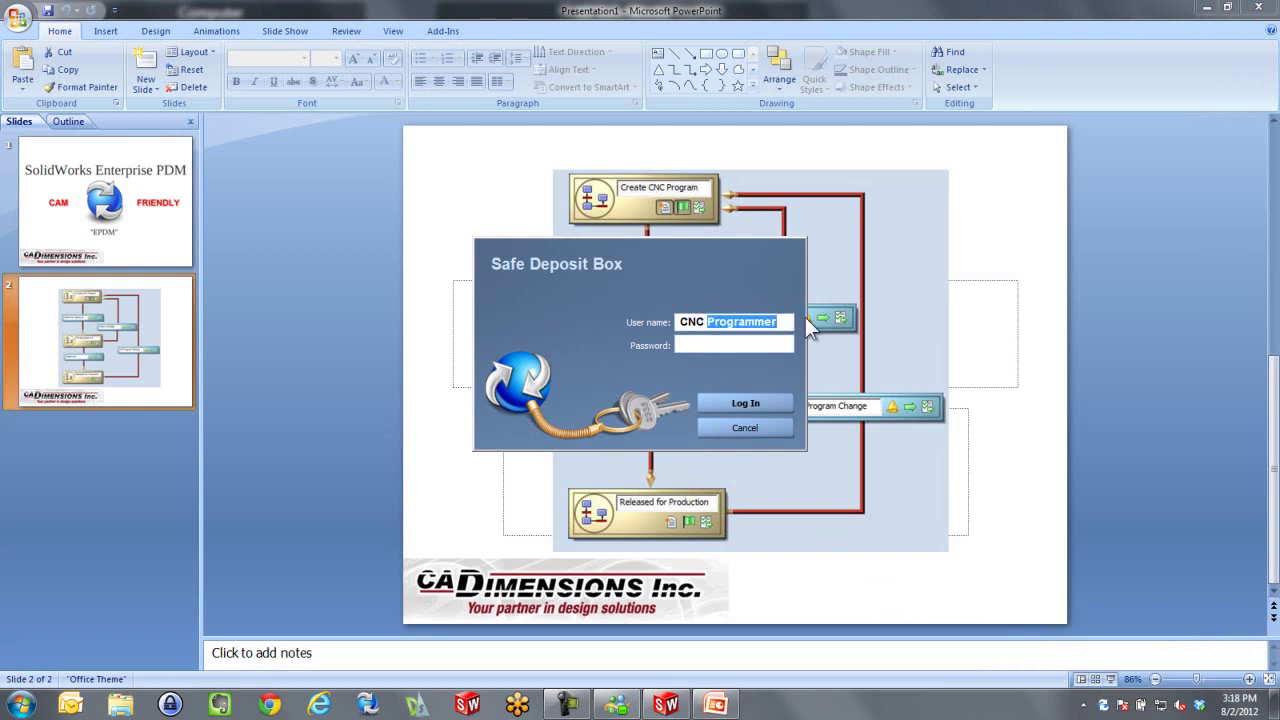
type("Shop Super")
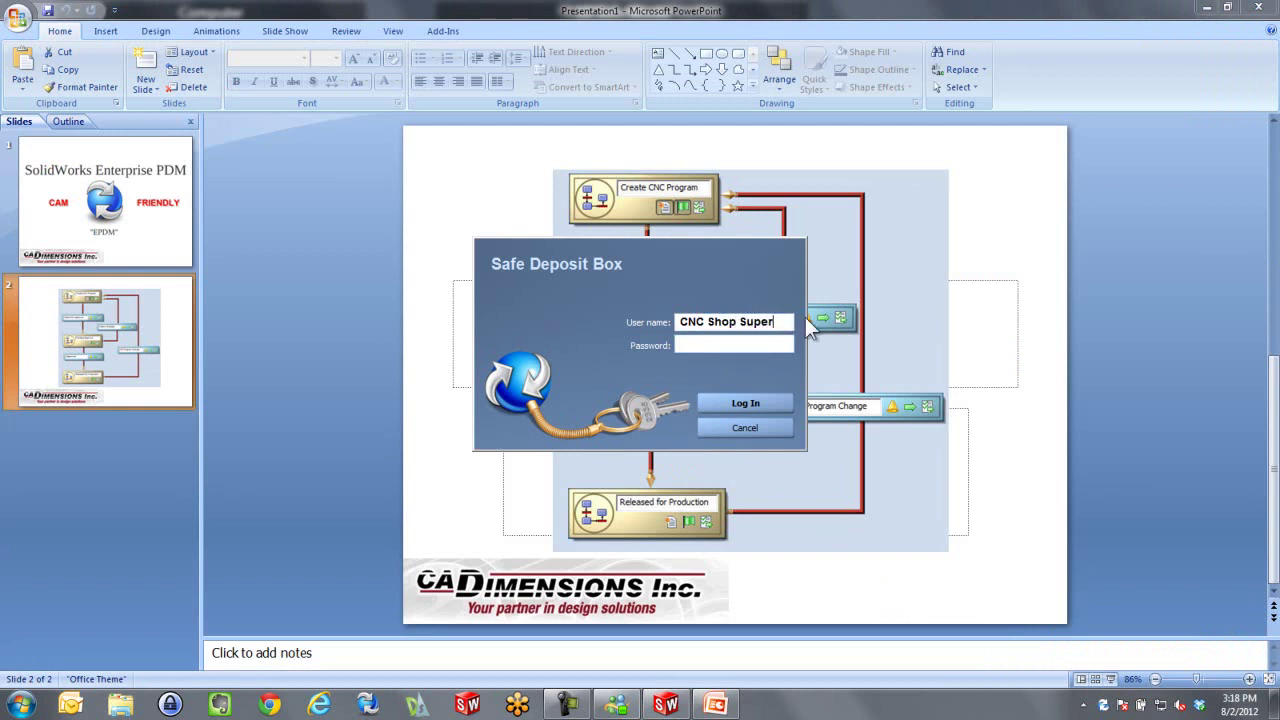
type("visor")
key("Tab")
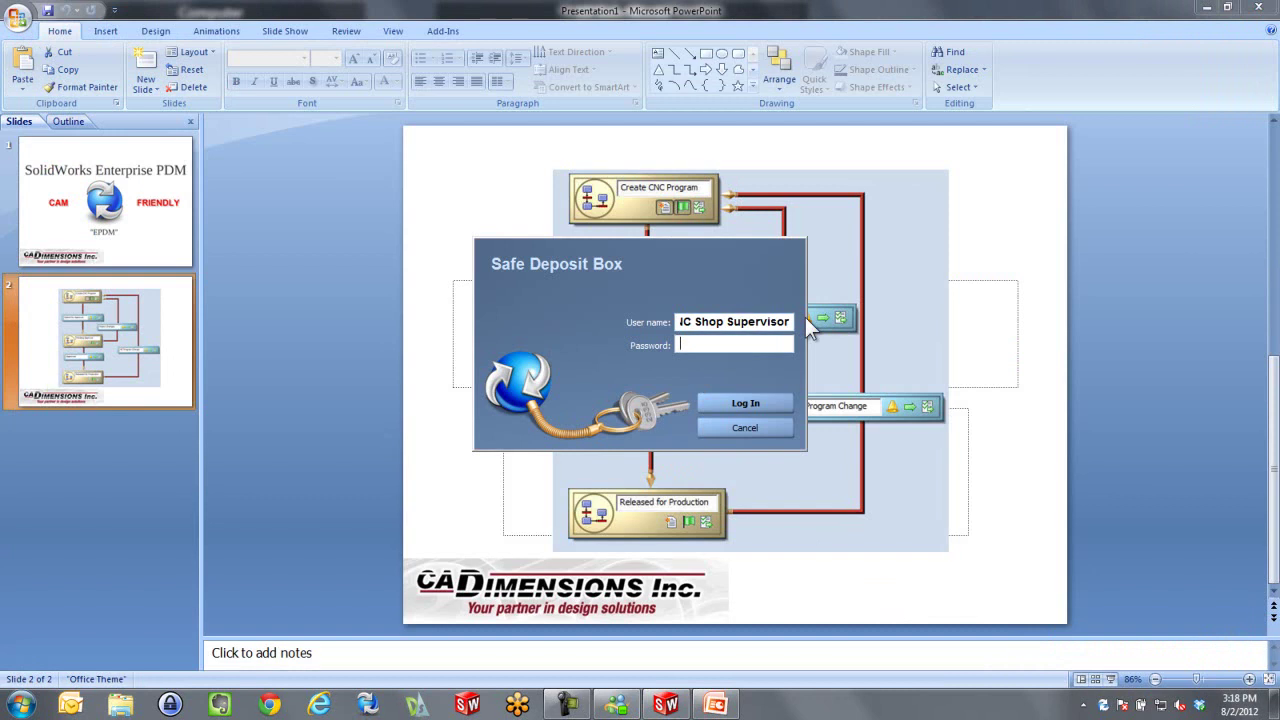
type("•••••")
left_click(789, 404)
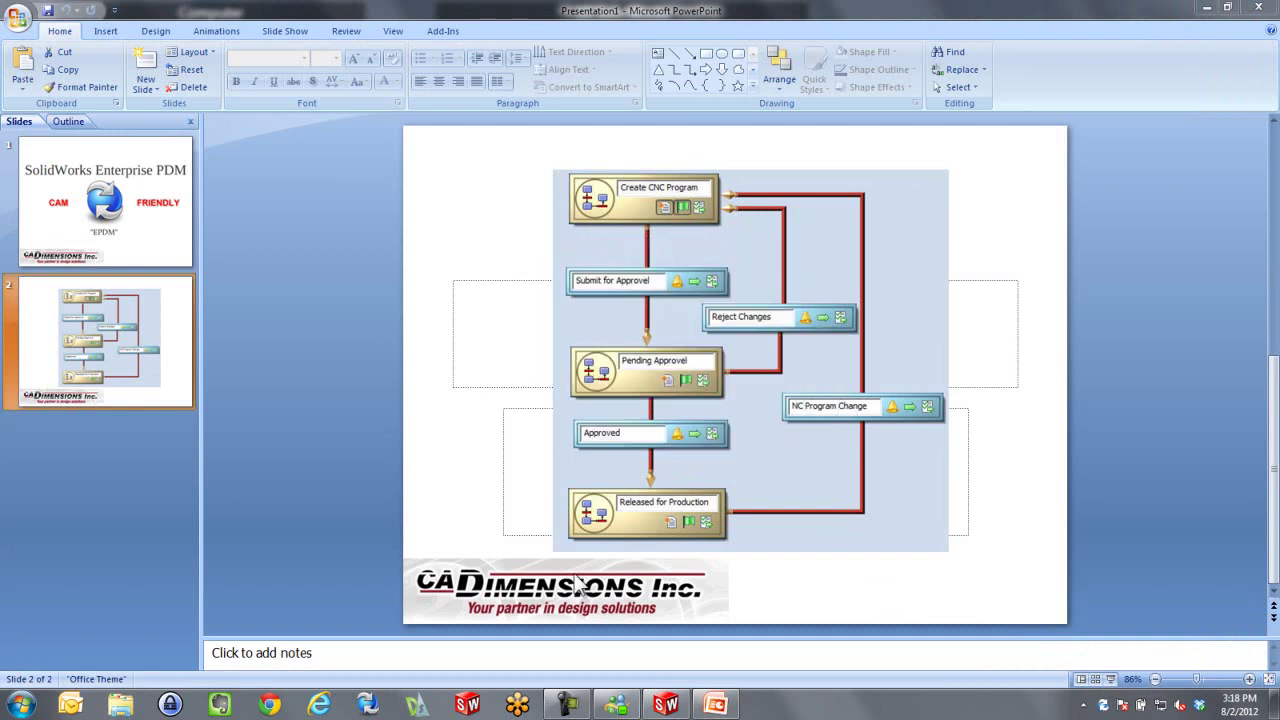
Browse the Safe Deposit Box vault to Main Folder > Manufacturing in Explorer
left_click(145, 710)
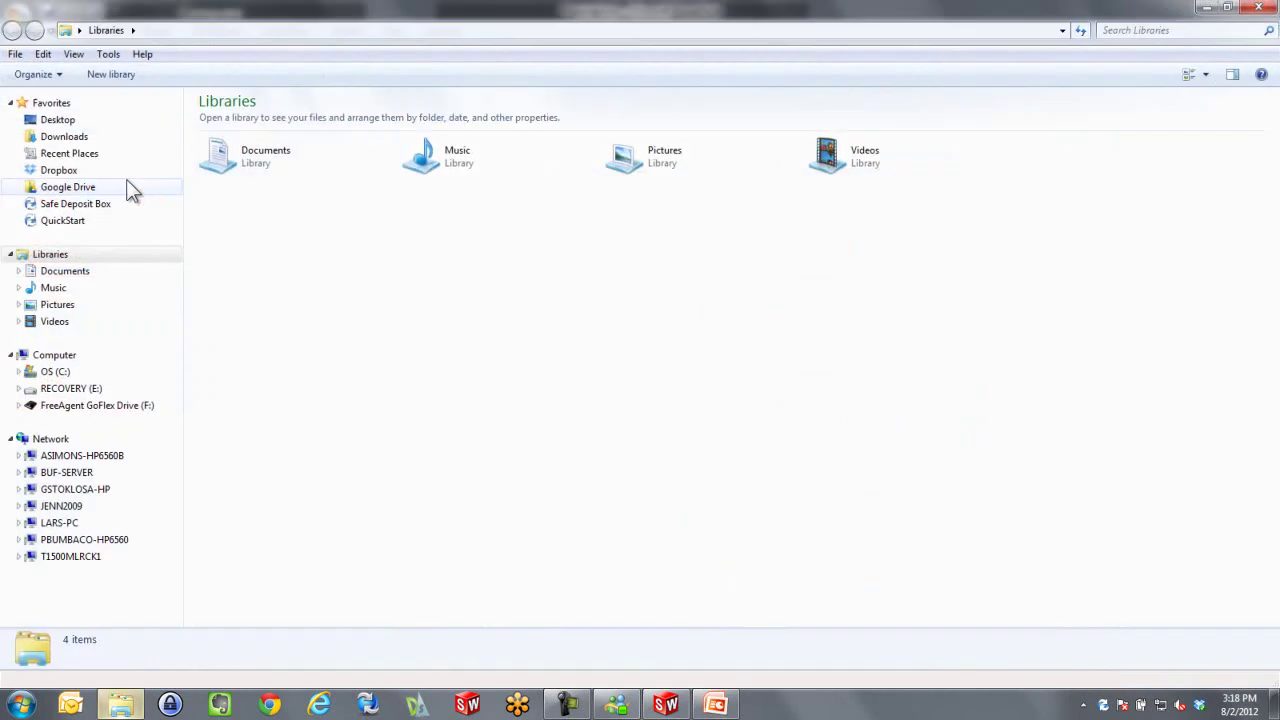
left_click(72, 205)
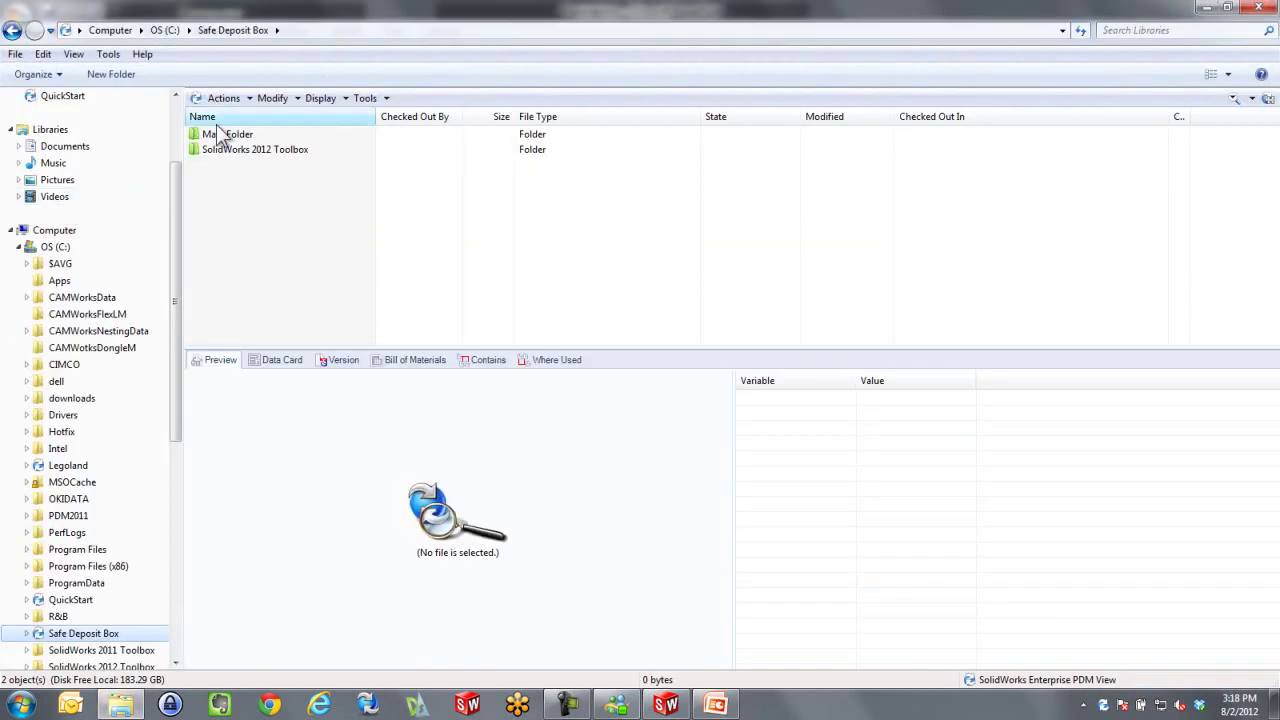
double_click(218, 134)
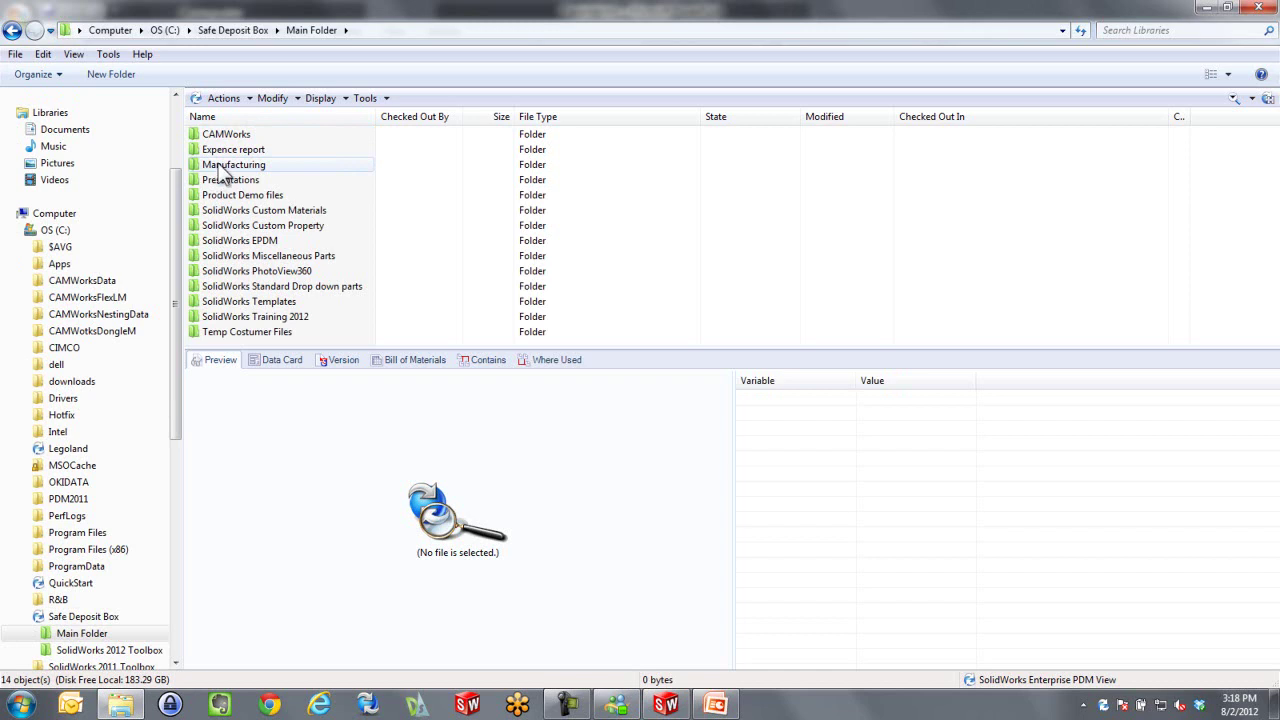
double_click(214, 165)
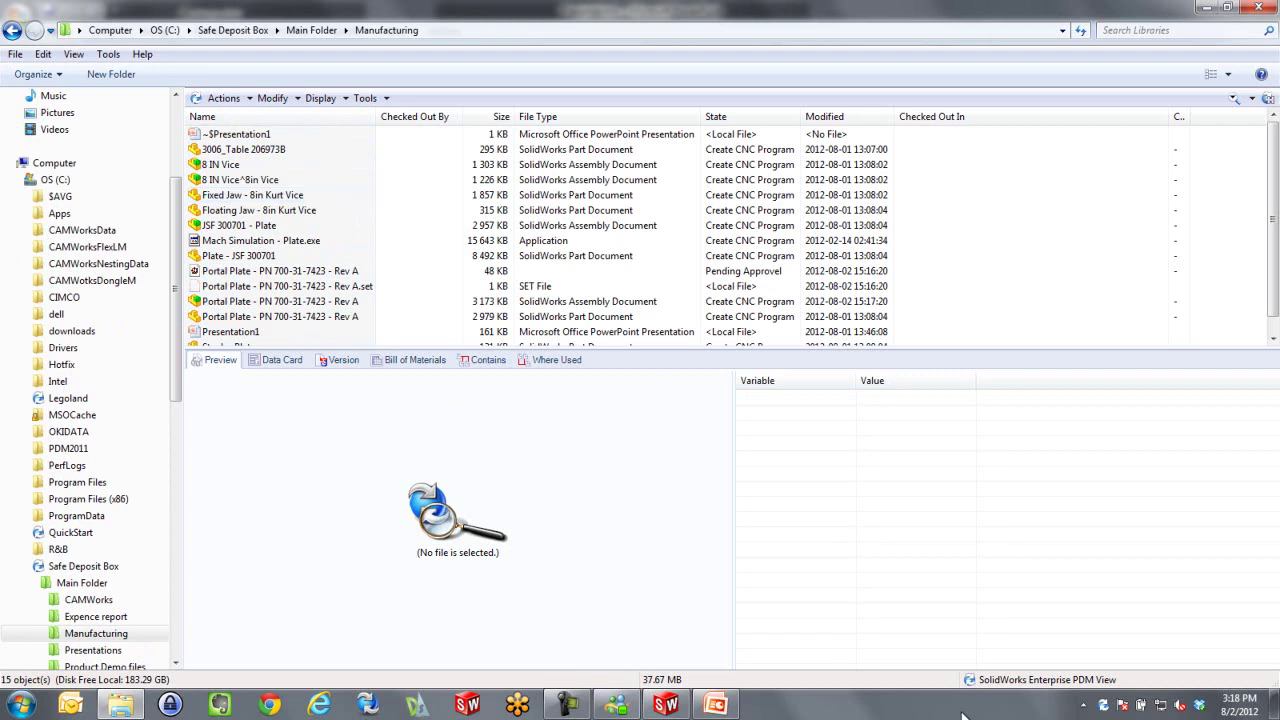
right_click(1103, 707)
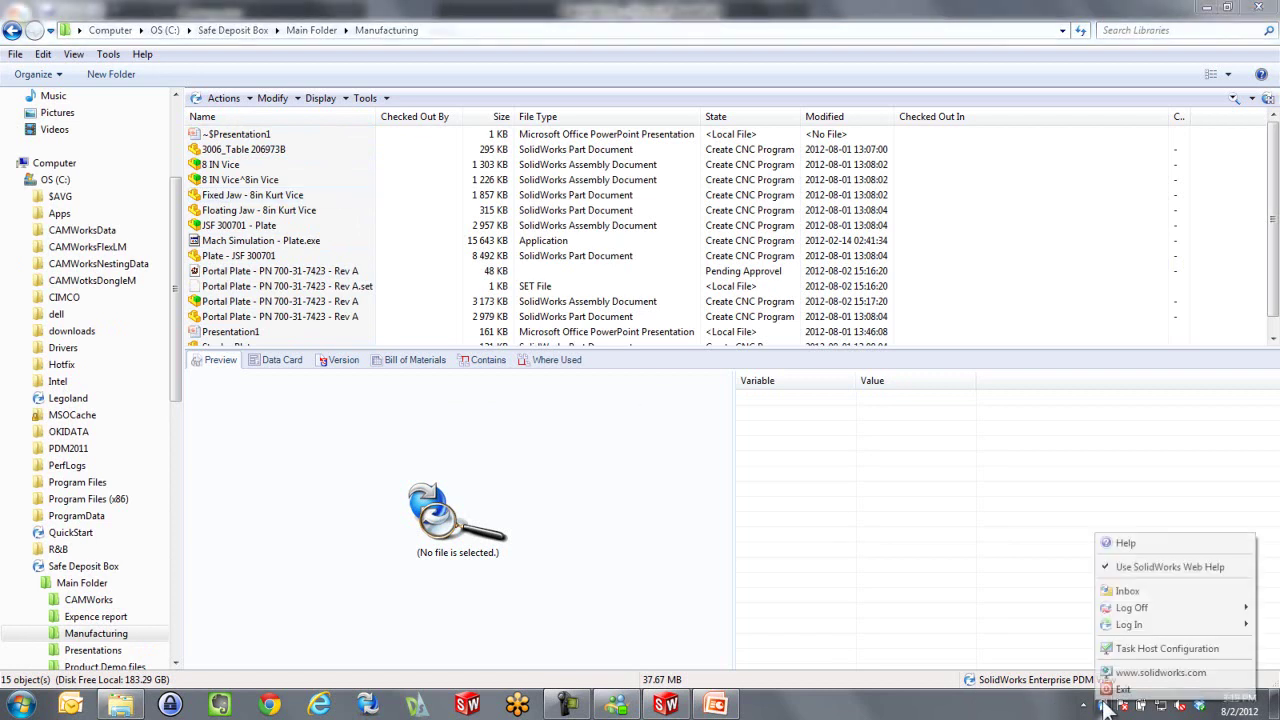
left_click(1128, 592)
left_click(622, 355)
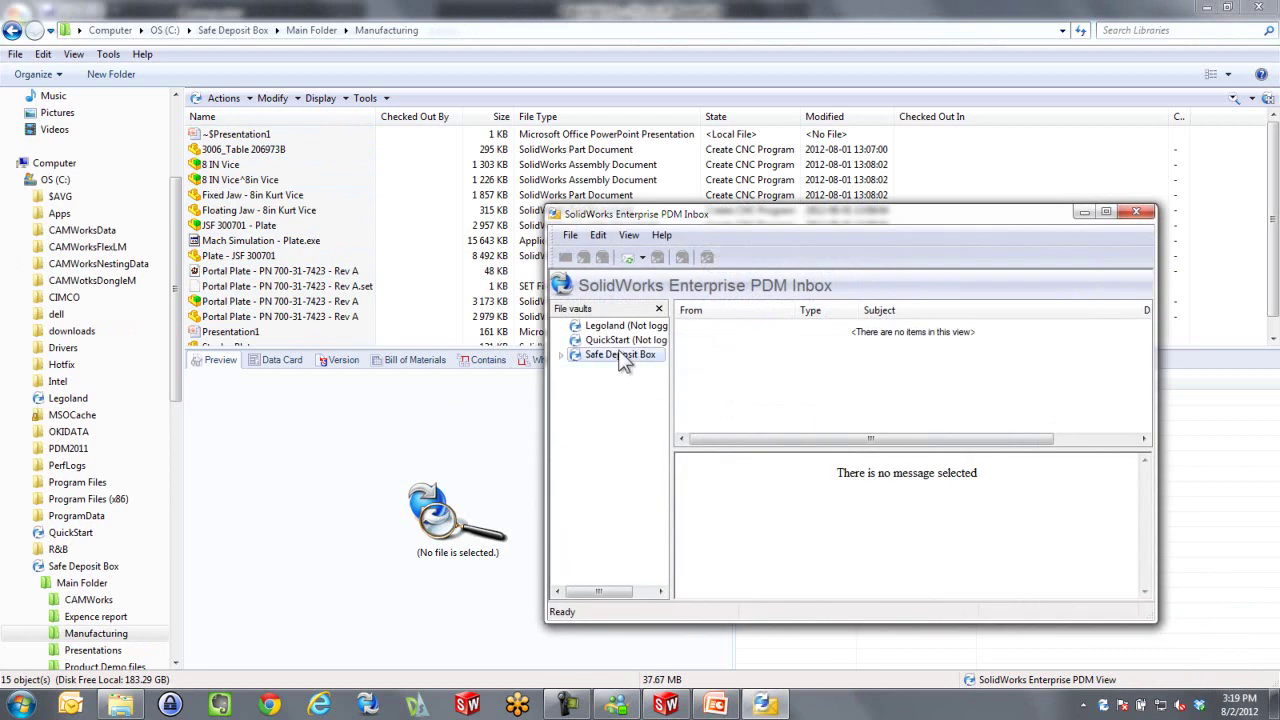
double_click(765, 333)
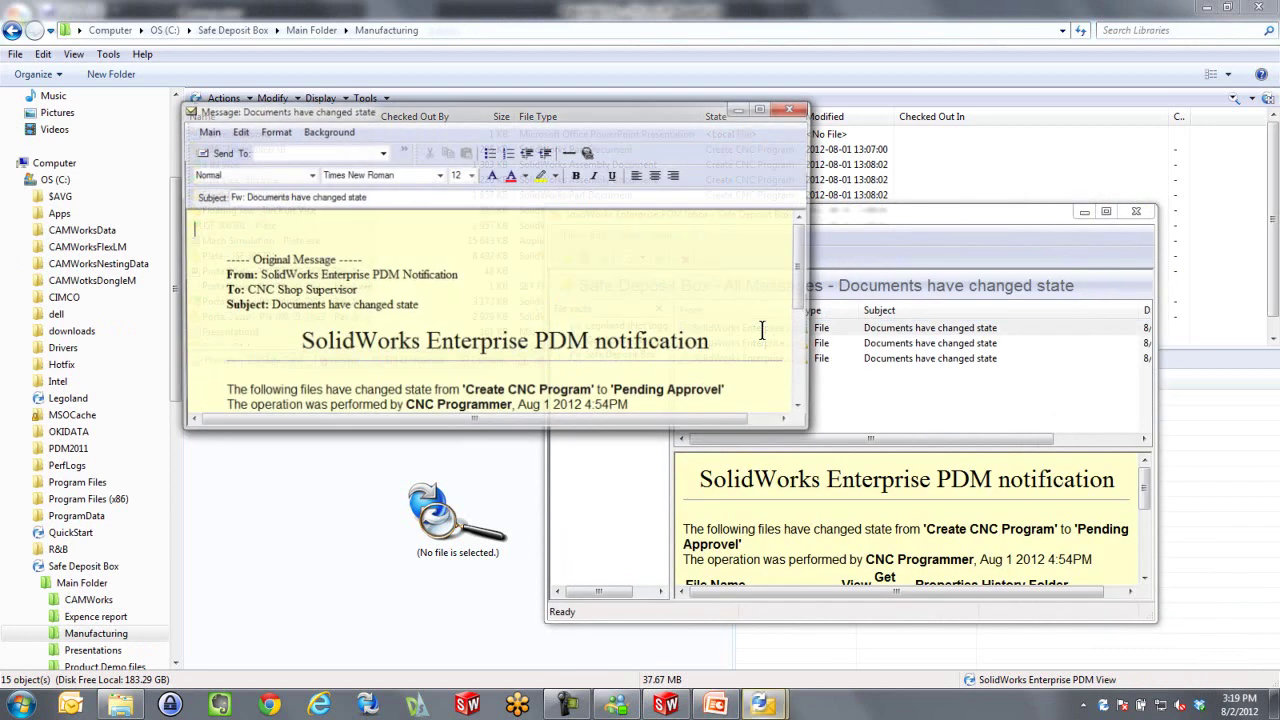
left_click_drag(803, 251, 805, 350)
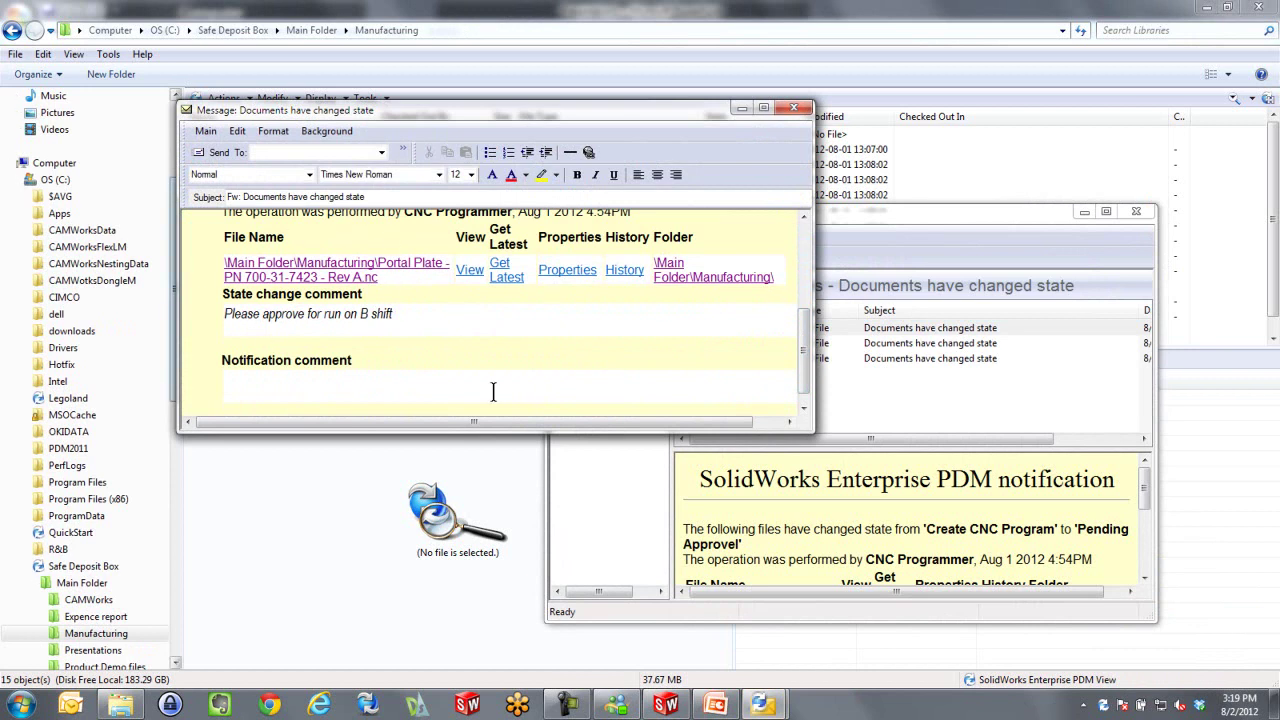
left_click(793, 108)
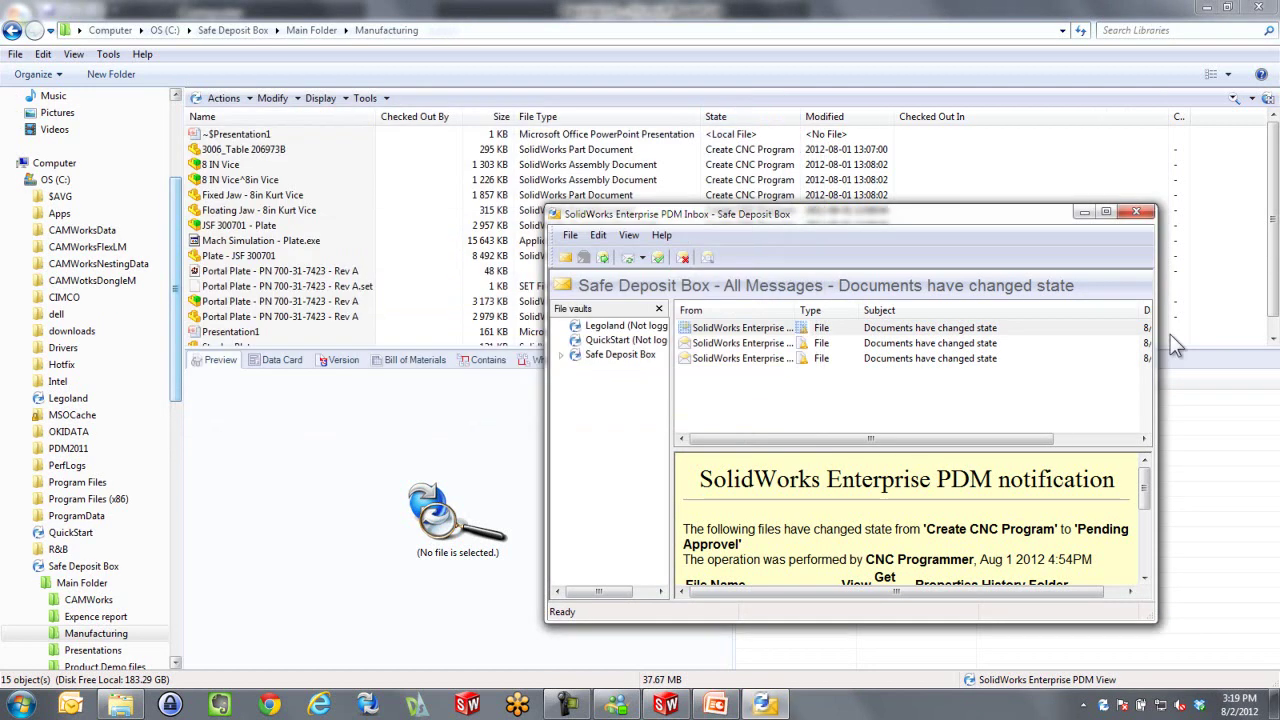
left_click(1135, 211)
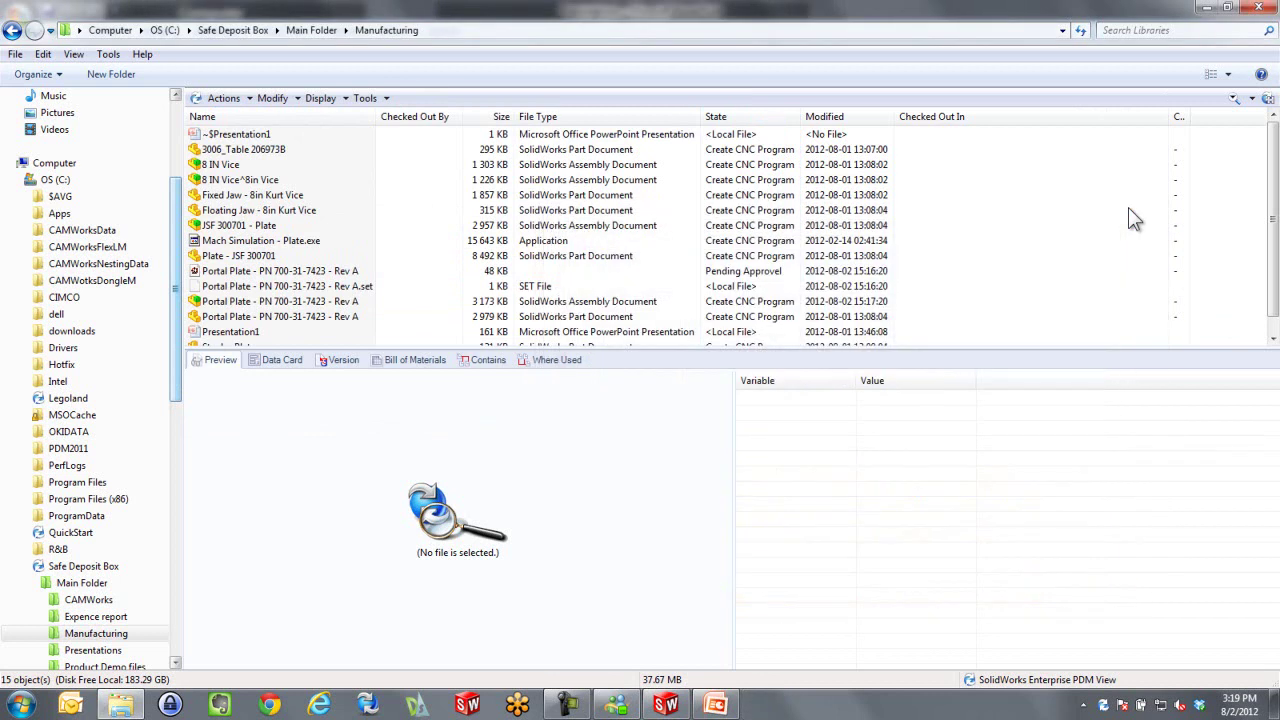
Approve the Portal Plate NC program with the comment 'Please!!'
right_click(241, 272)
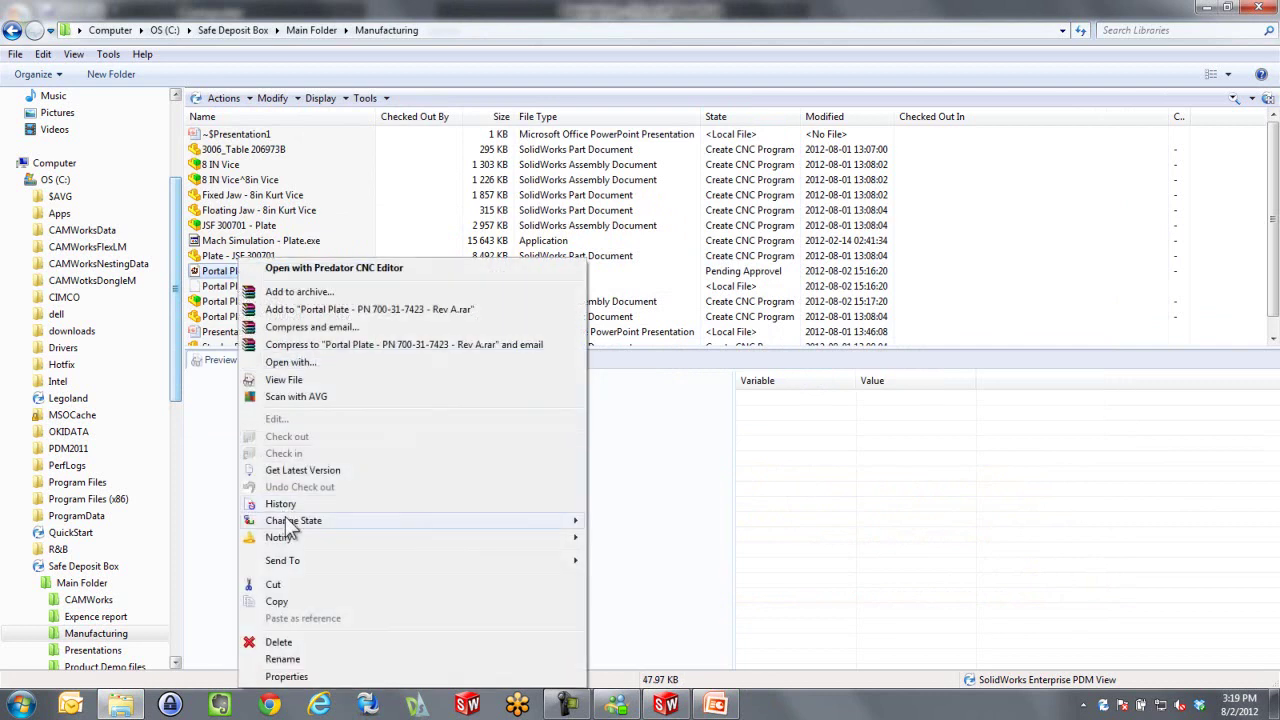
mouse_move(290, 521)
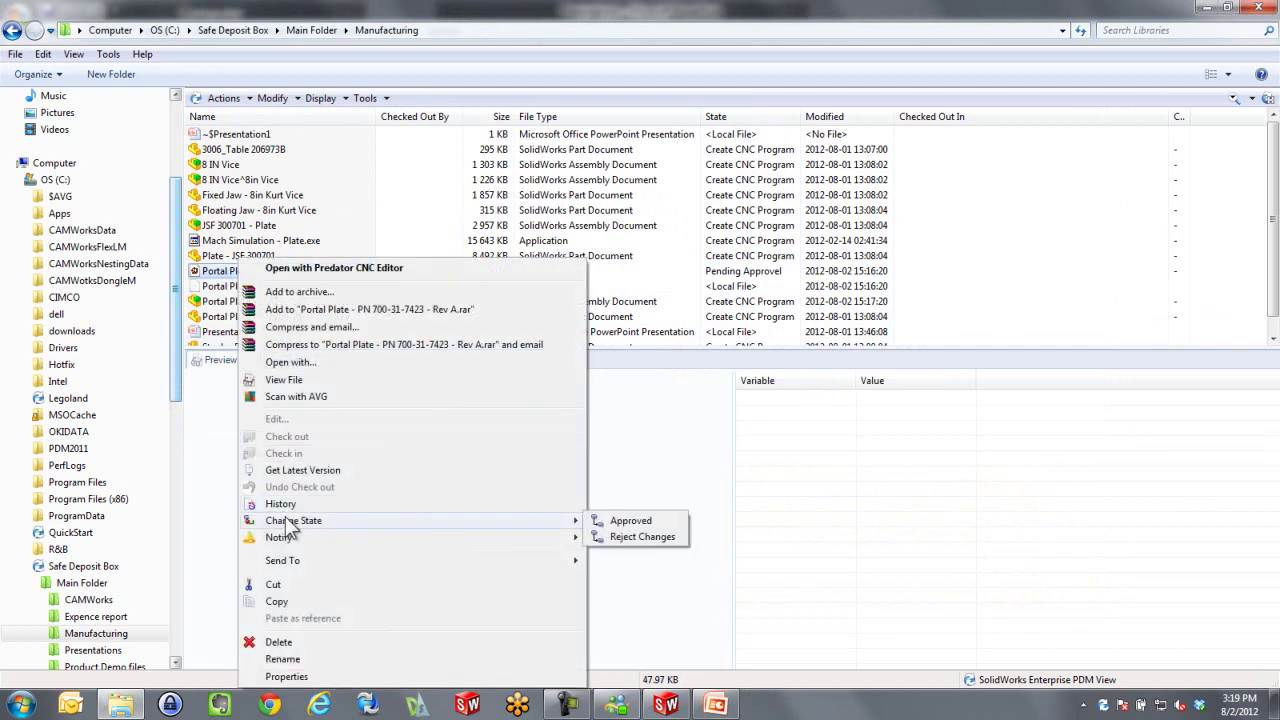
left_click(640, 521)
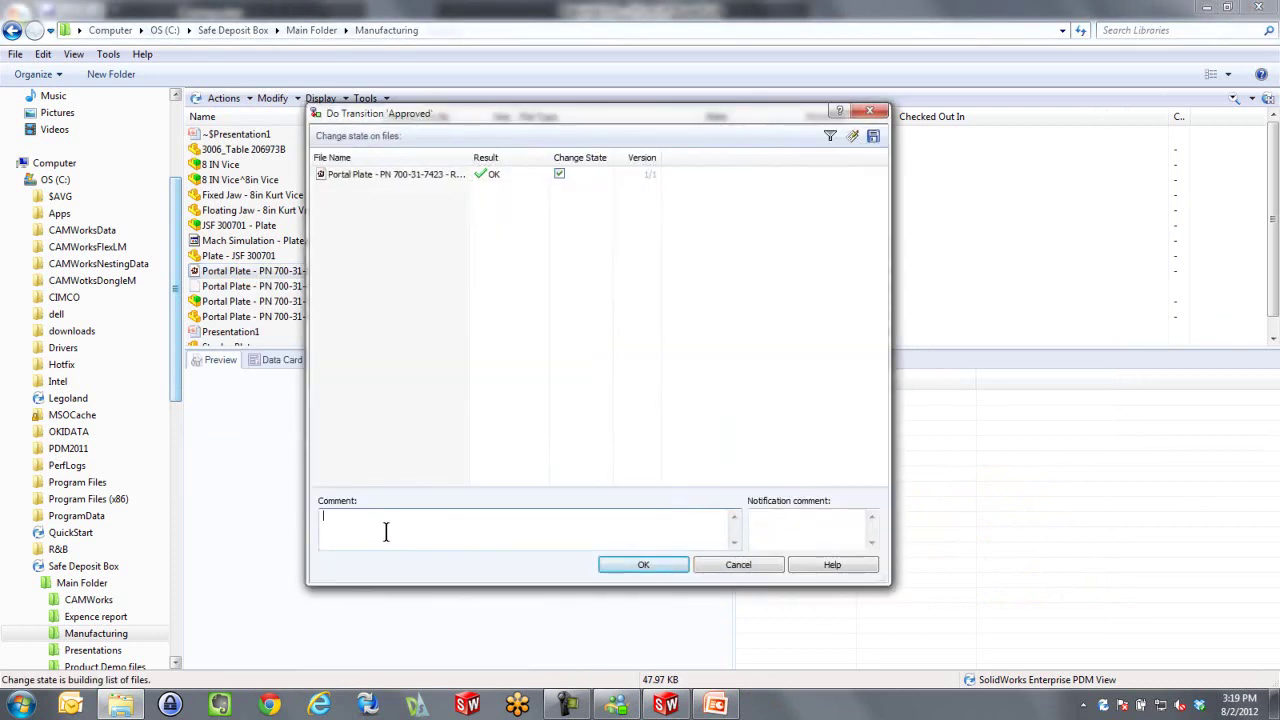
type("Please")
type("!!")
left_click(632, 566)
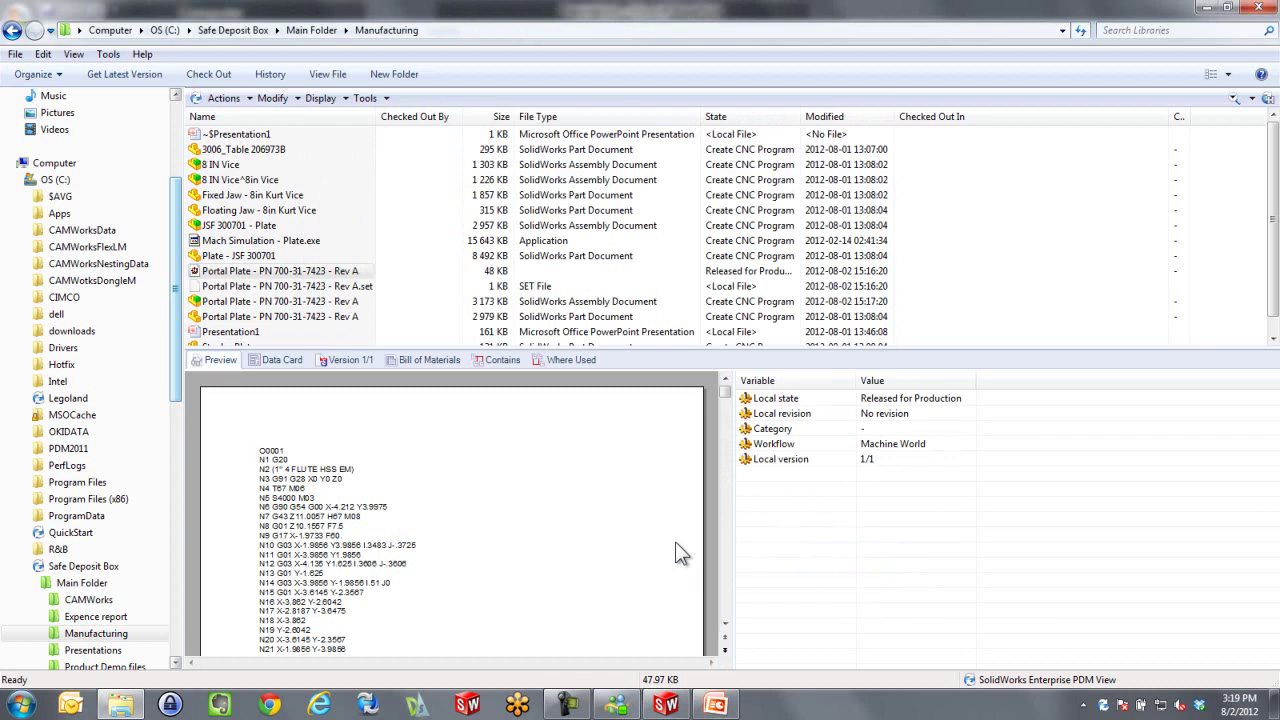
Log off the Safe Deposit Box vault and close the Explorer window
right_click(1104, 708)
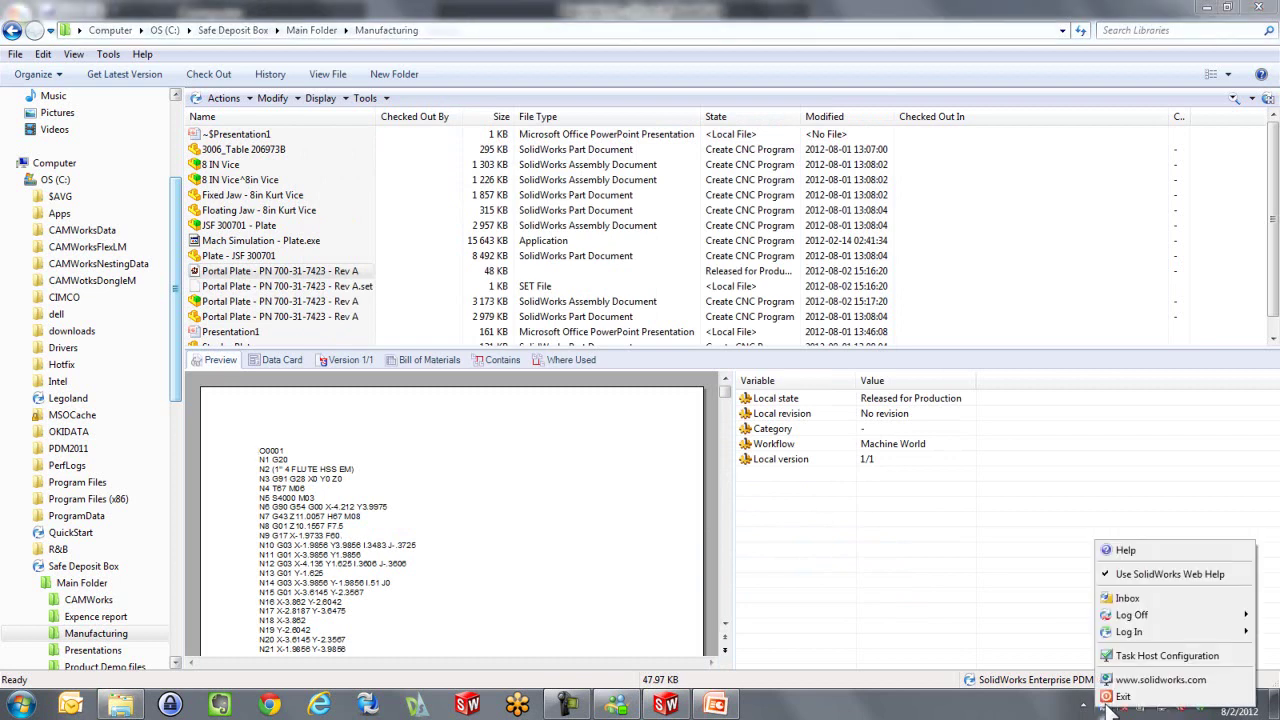
mouse_move(1128, 616)
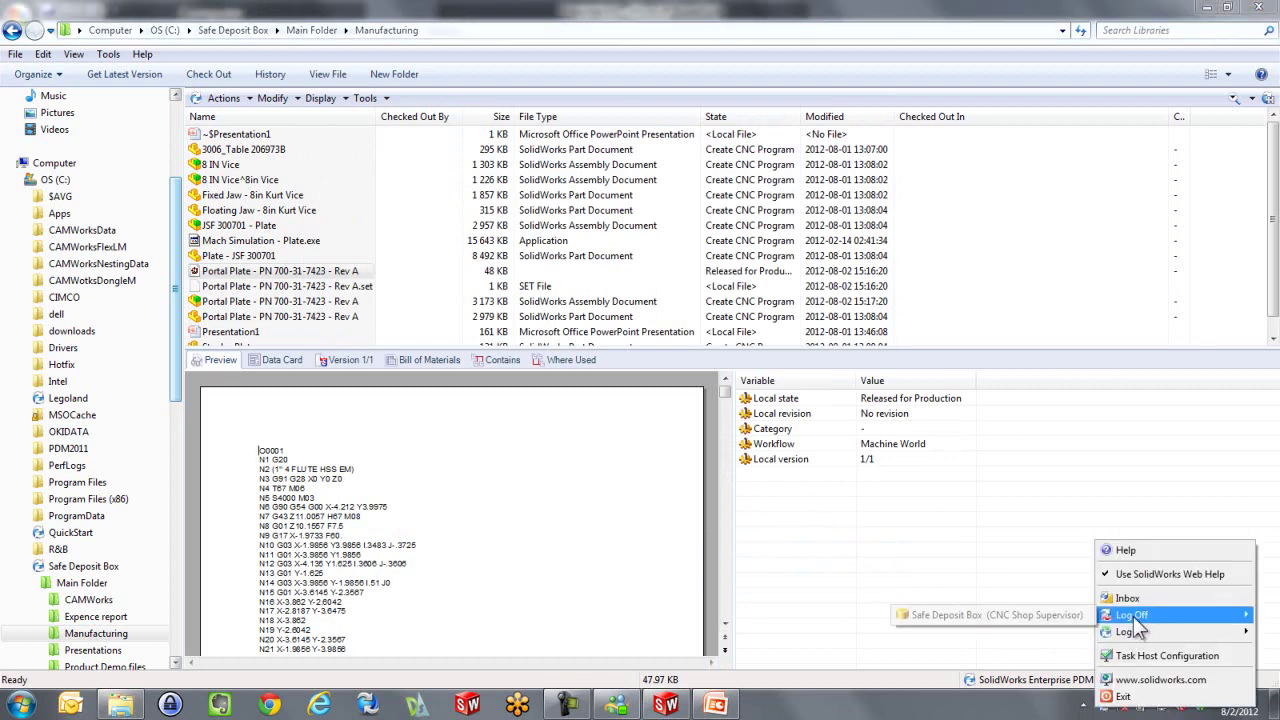
left_click(1050, 615)
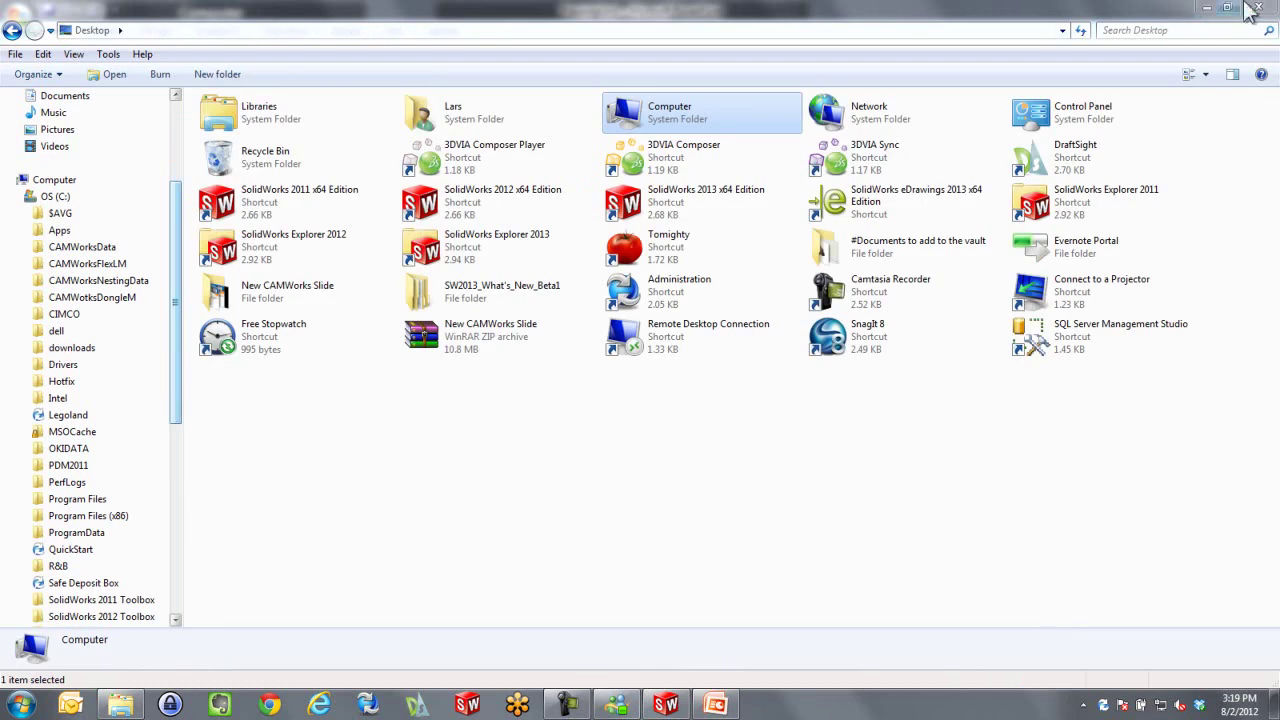
left_click(1258, 8)
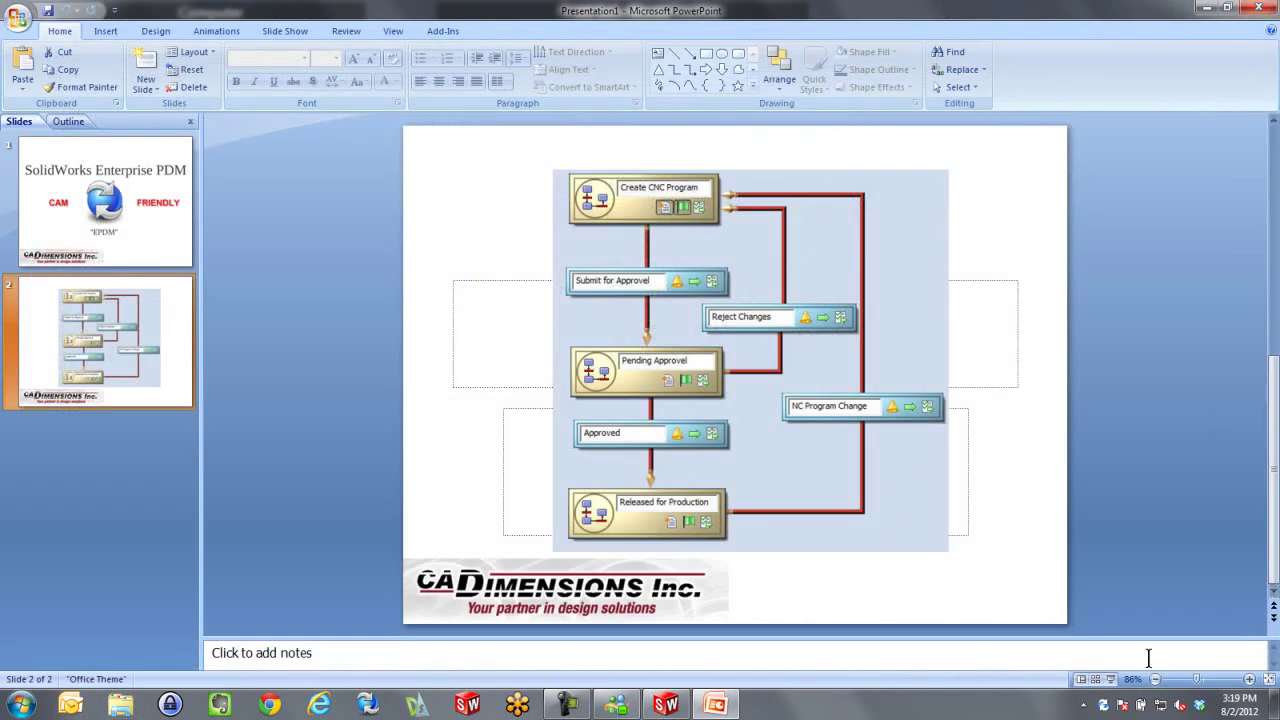
left_click(1110, 679)
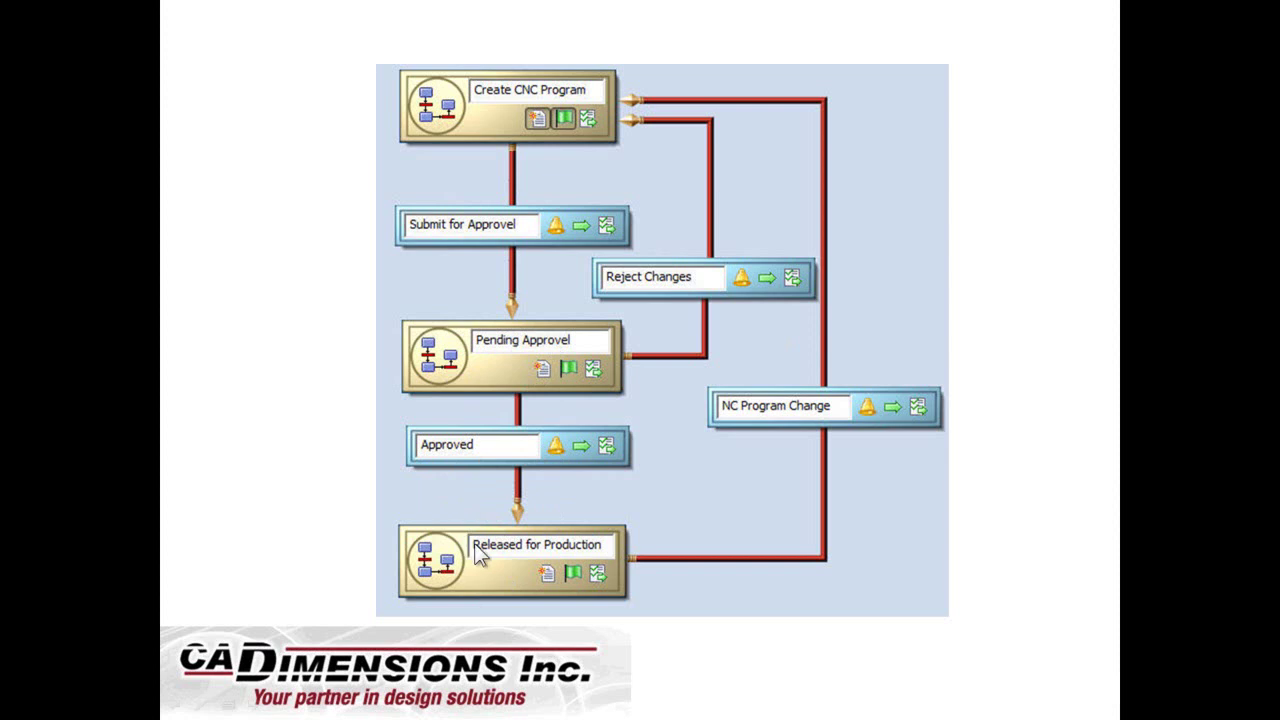
key("Escape")
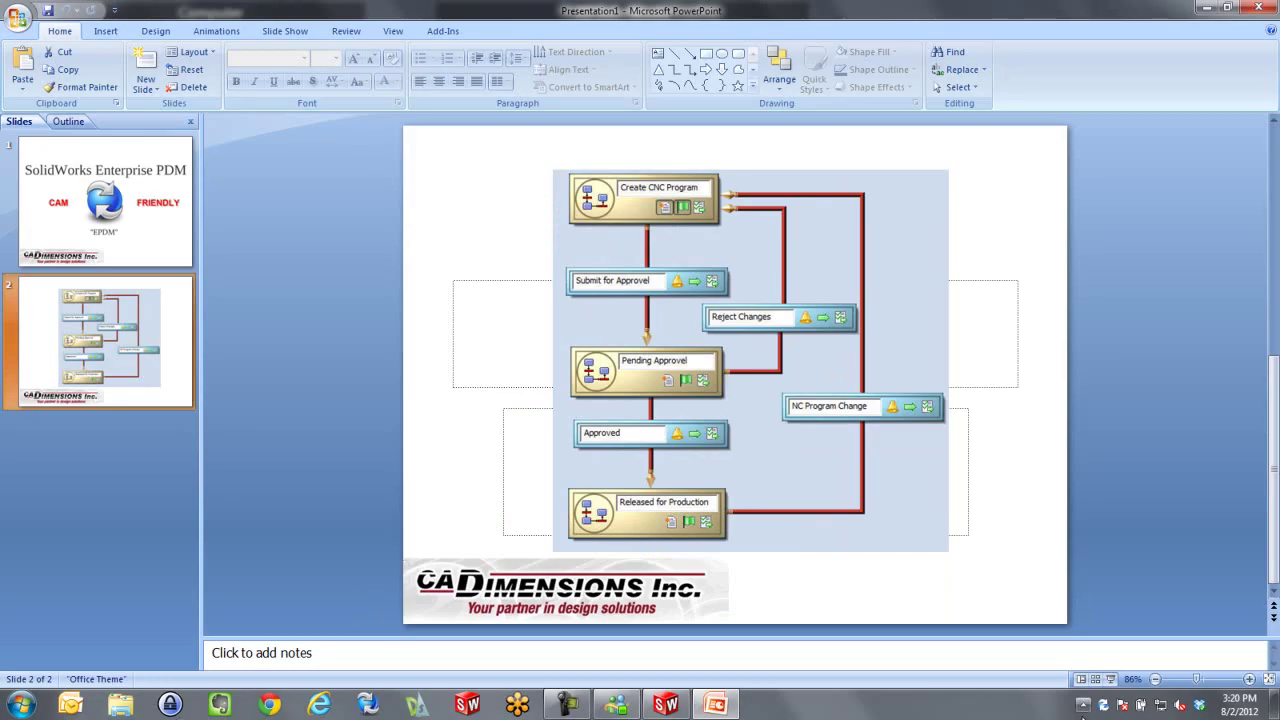
Log in to Safe Deposit Box with the user name changed to Operator and the operator's password
right_click(1104, 705)
mouse_move(1134, 632)
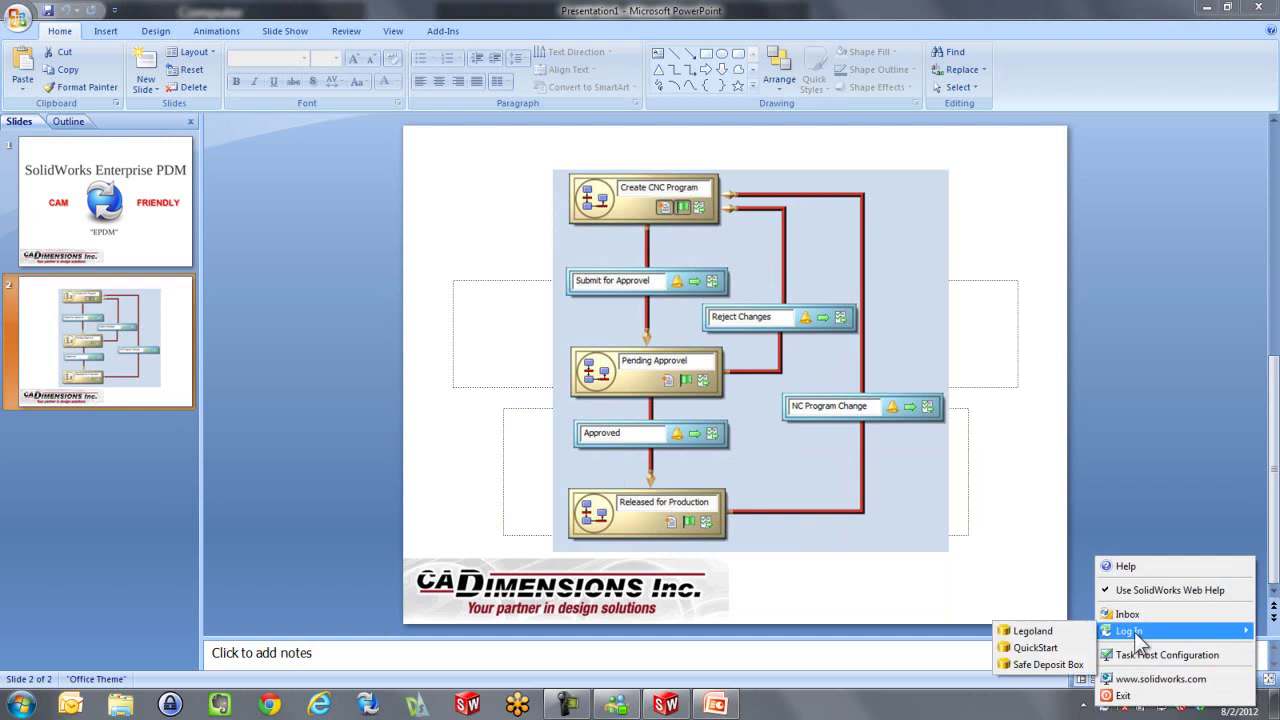
left_click(1040, 665)
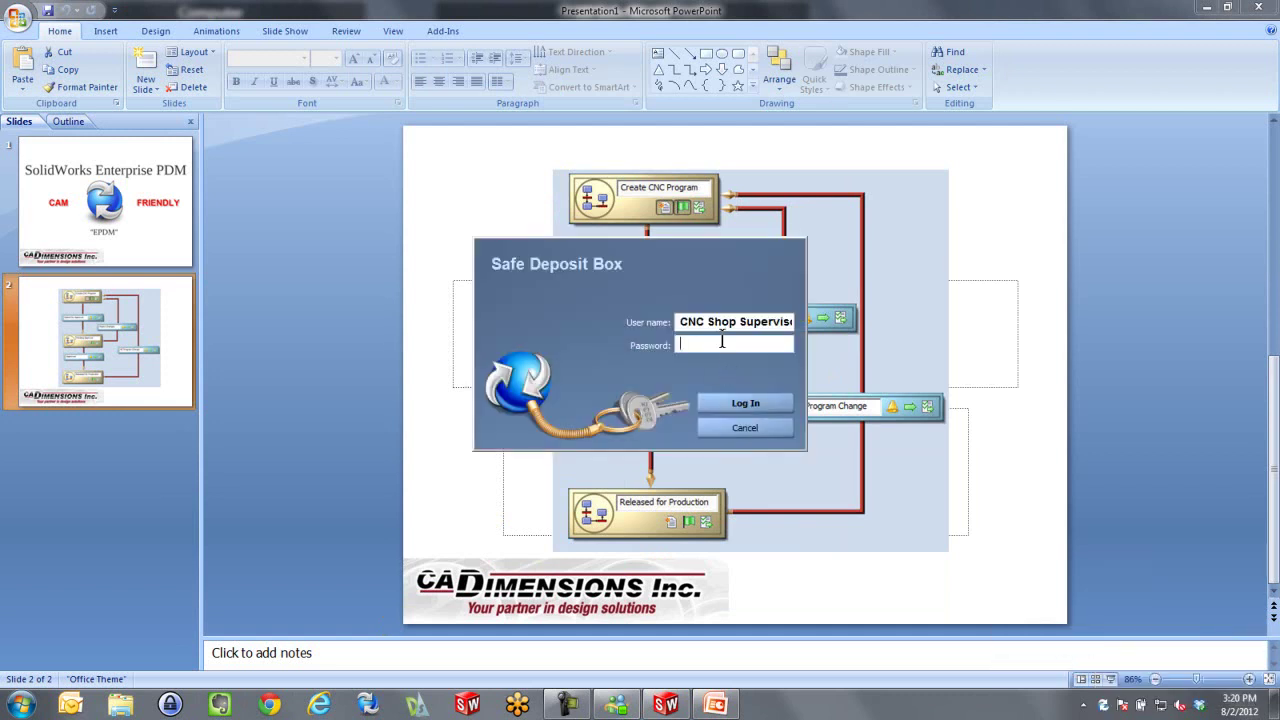
left_click_drag(707, 321, 792, 321)
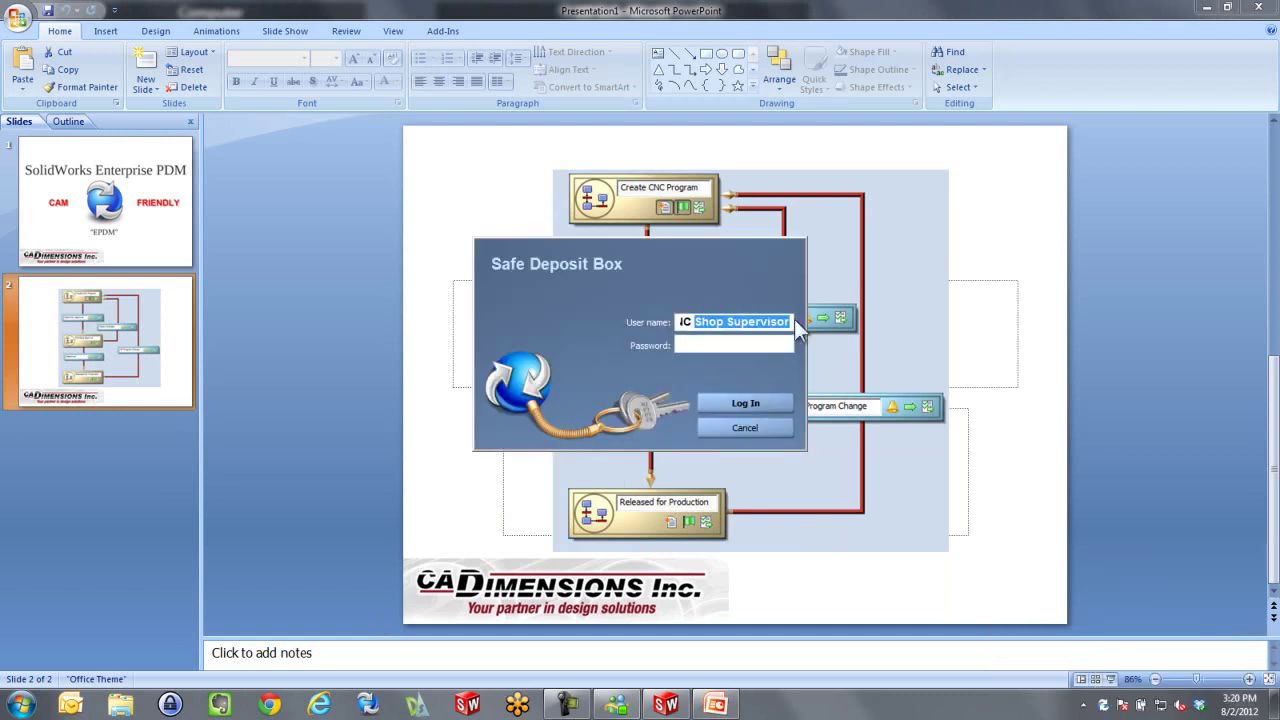
type("Operator")
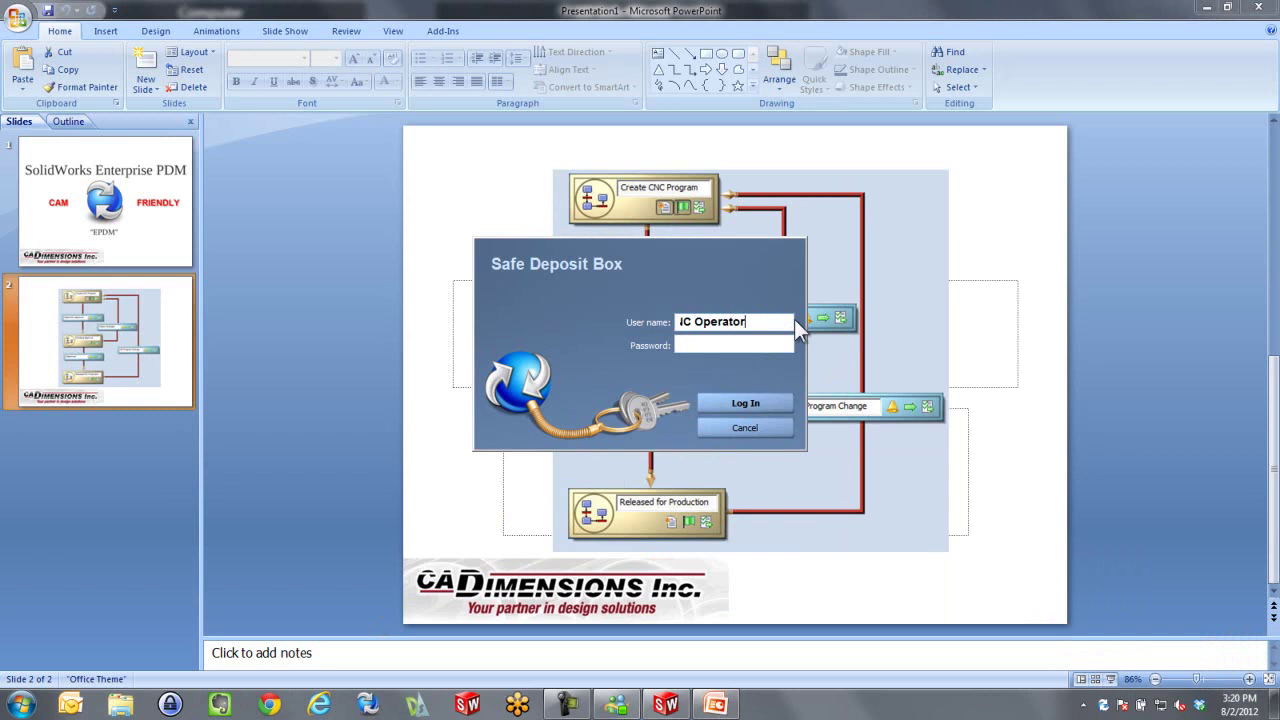
key("Tab")
type("••")
key("Return")
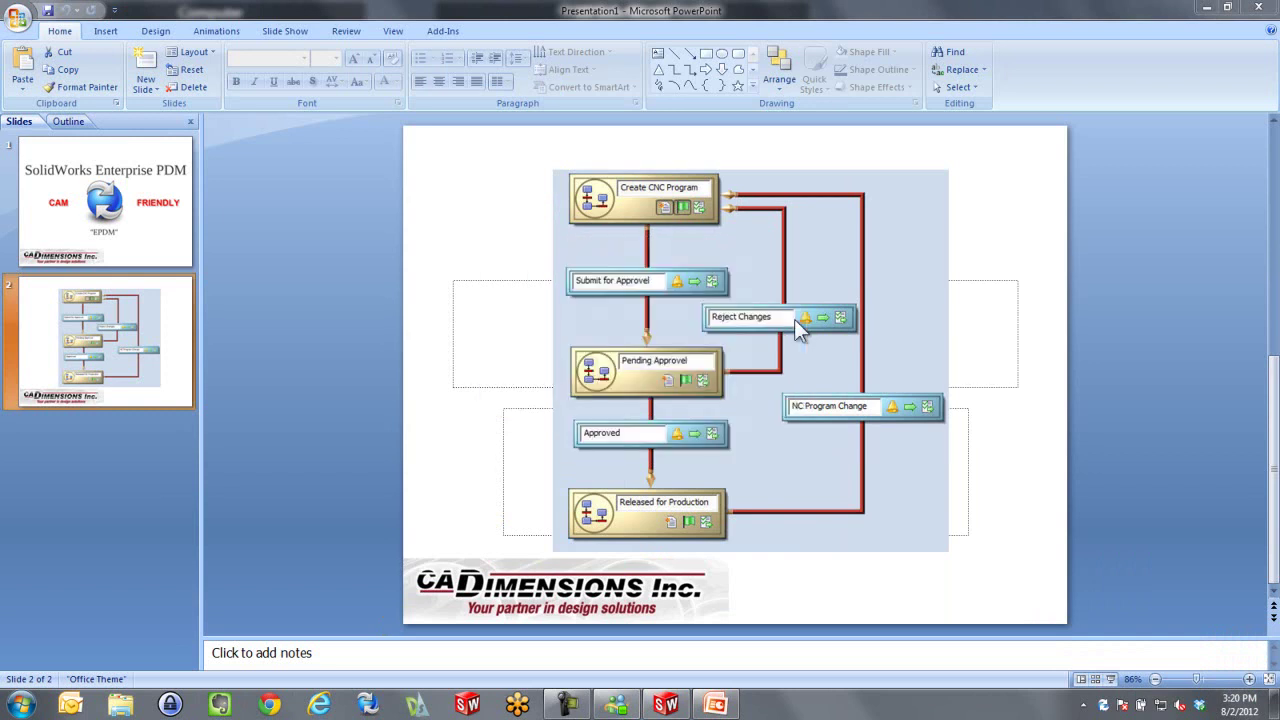
Browse to Safe Deposit Box > Main Folder > Manufacturing and open the Portal Plate NC file
left_click(120, 704)
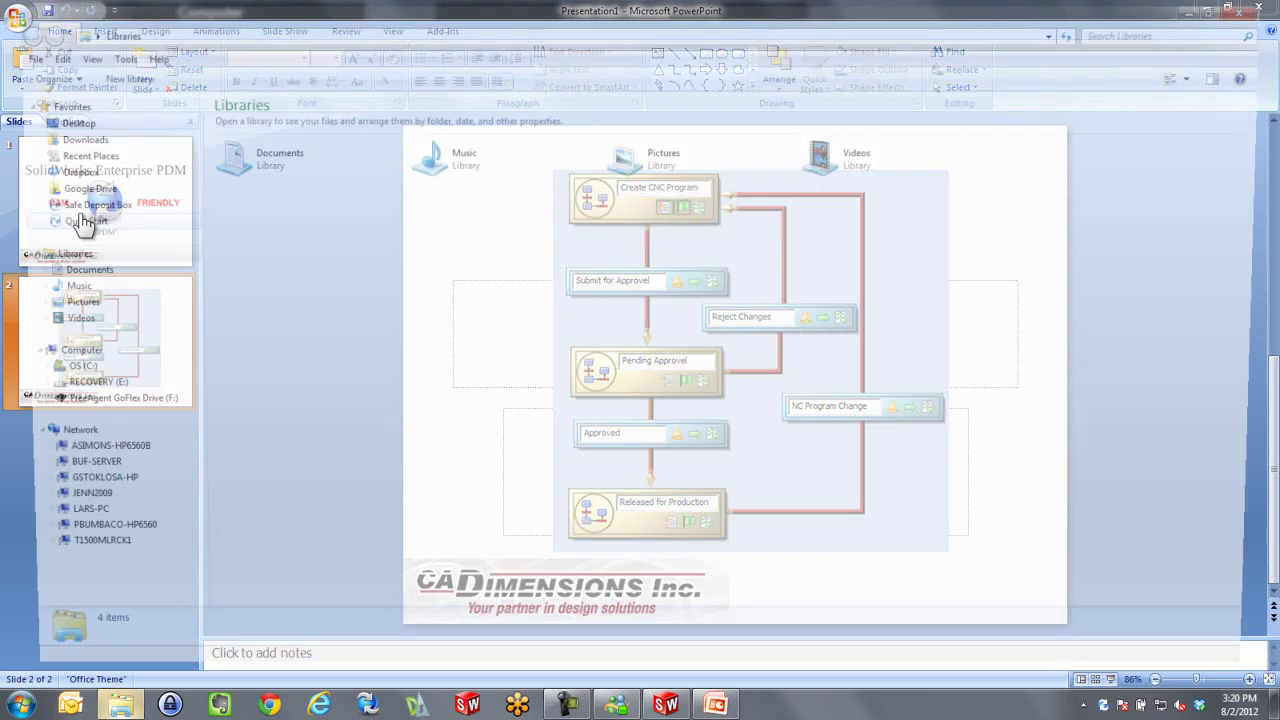
left_click(78, 206)
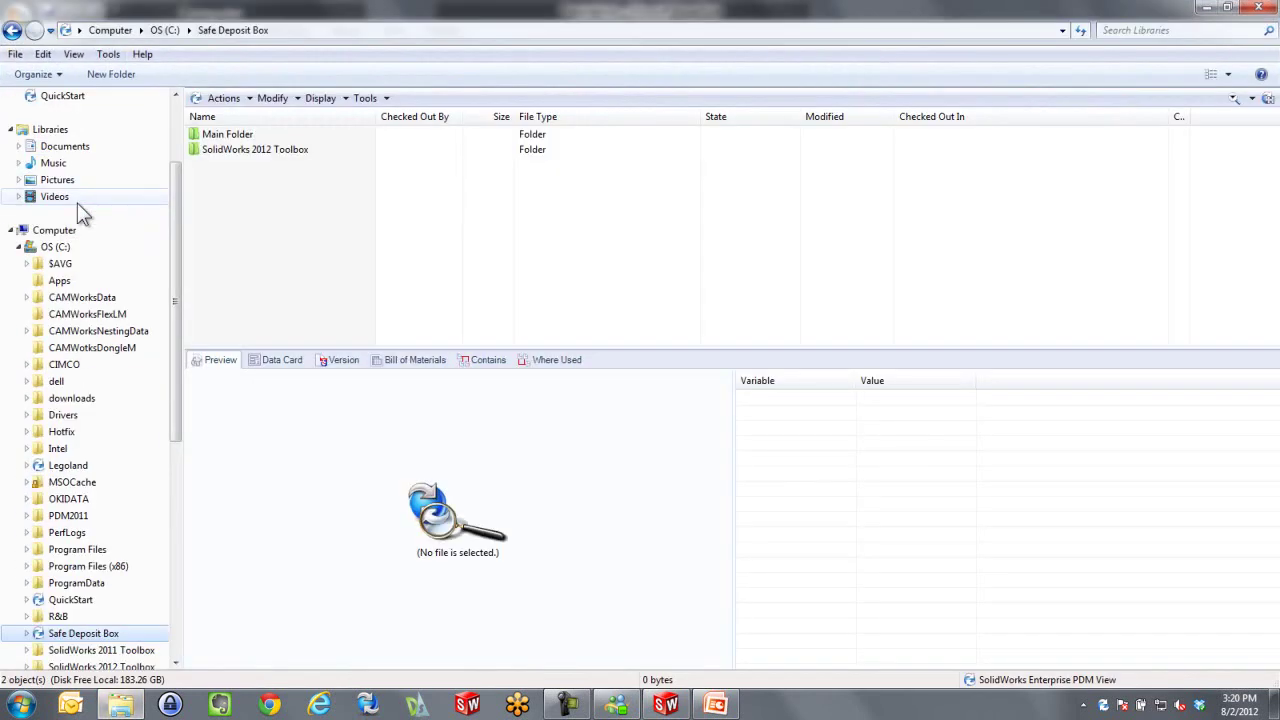
double_click(207, 138)
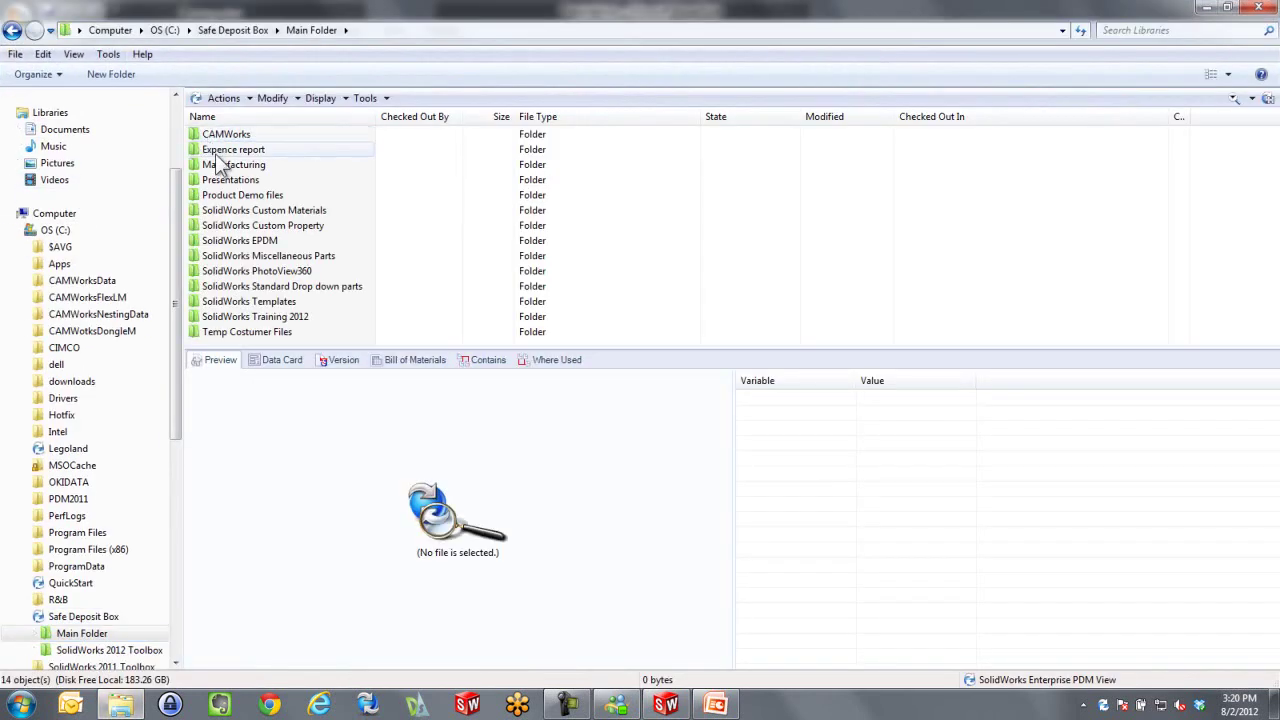
double_click(220, 164)
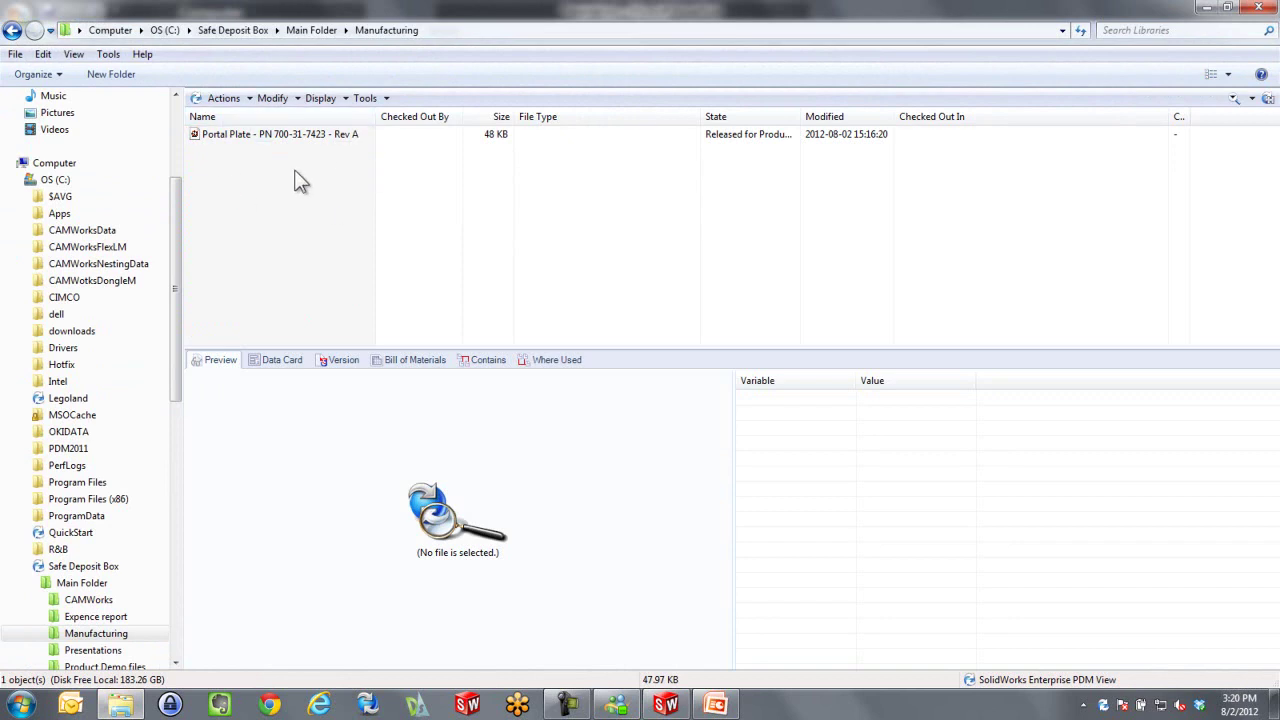
double_click(286, 135)
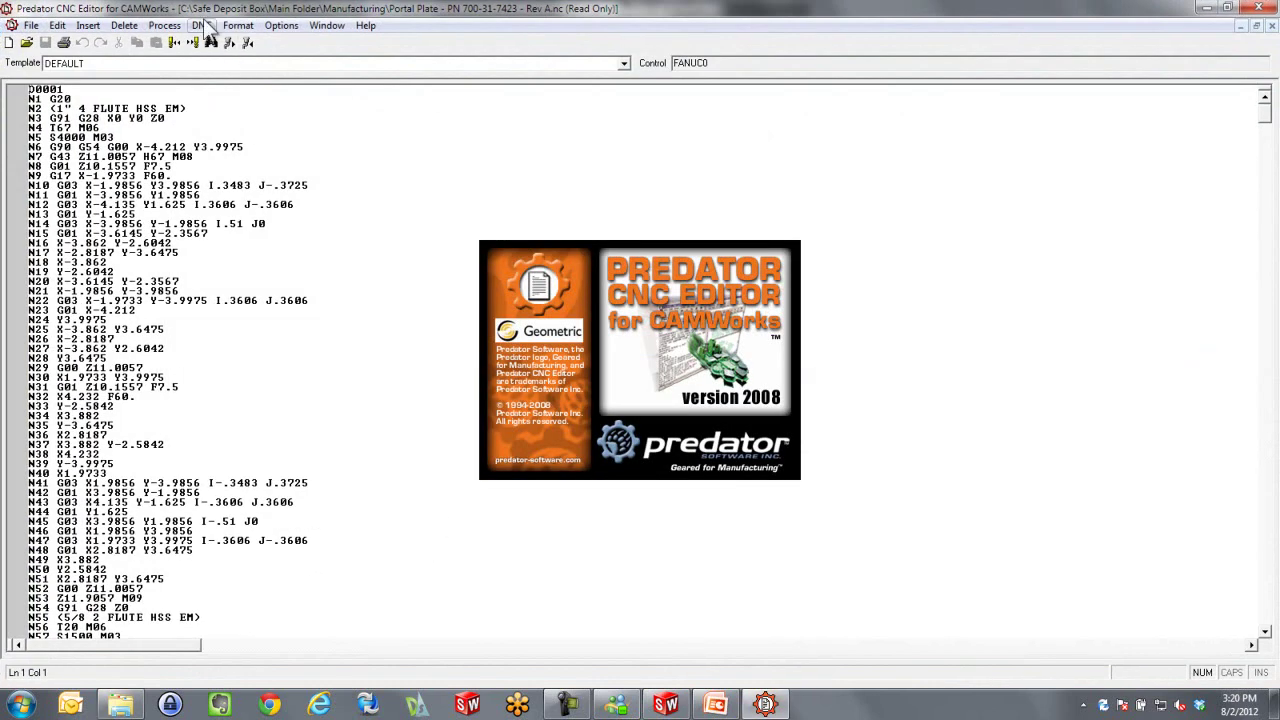
Check the DNC options and line N7 of the read-only program, then close Predator CNC Editor
left_click(203, 26)
left_click(655, 155)
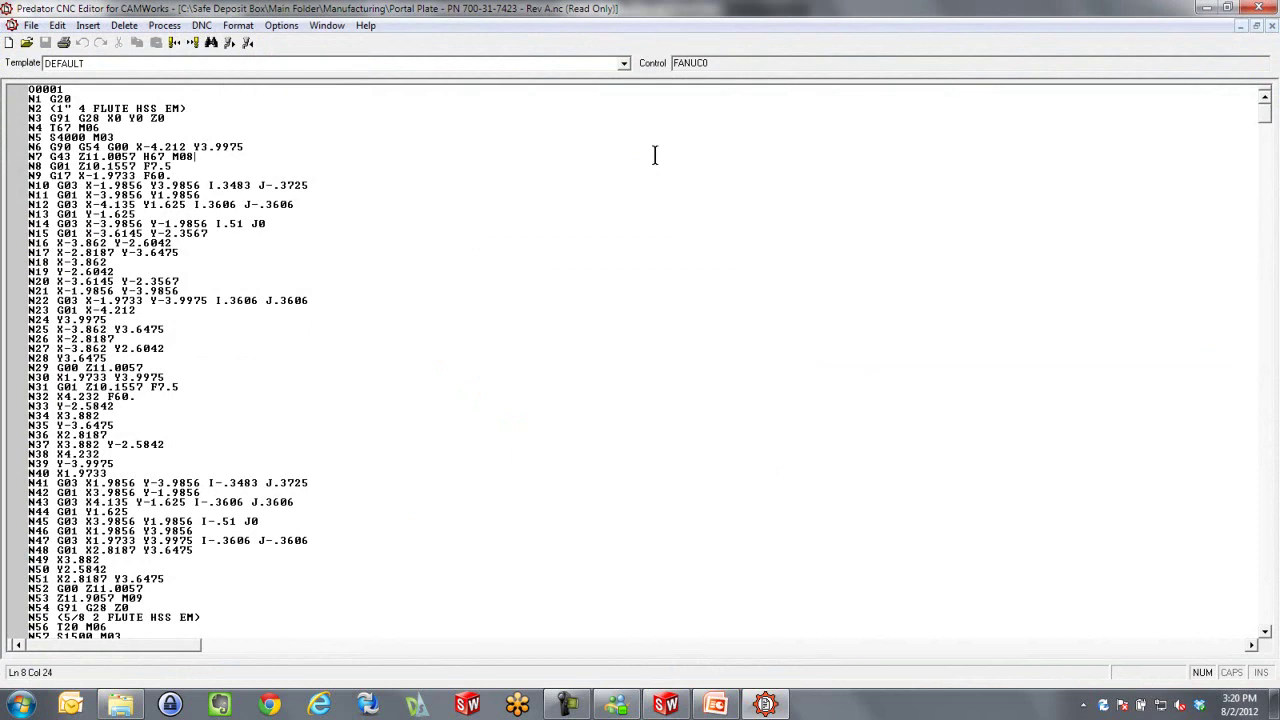
left_click(1258, 8)
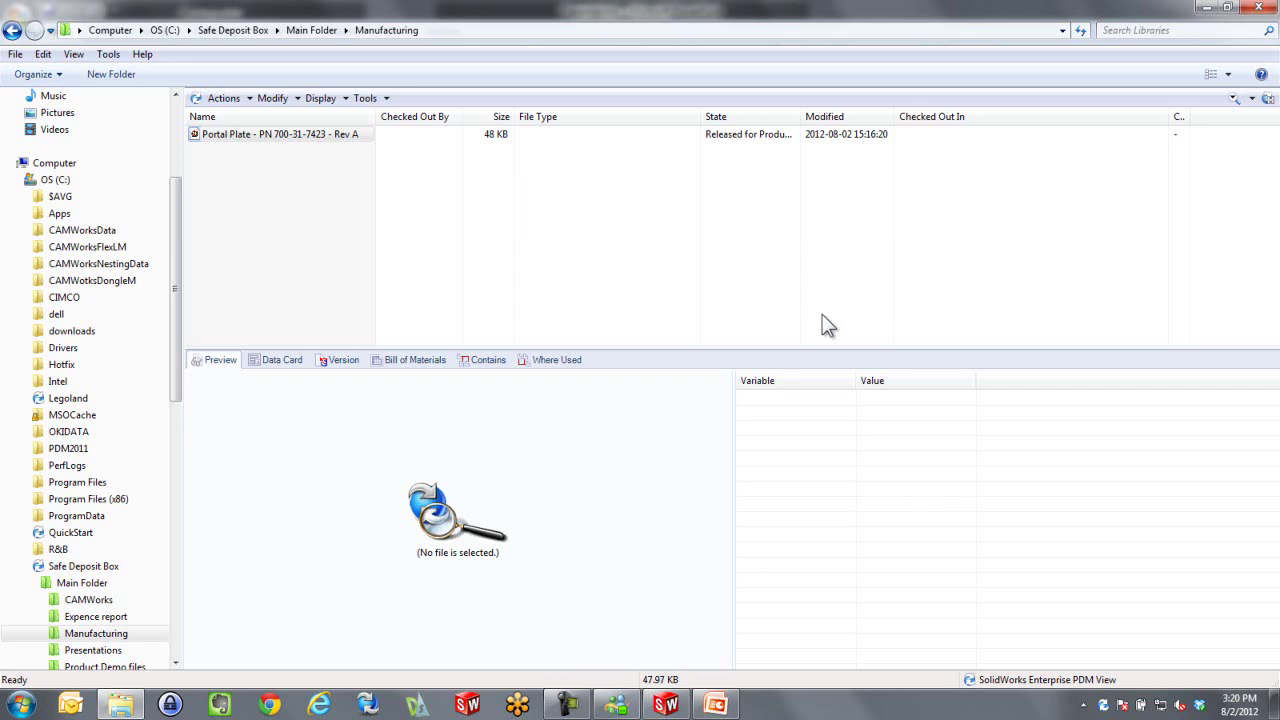
Log the operator off the vault, close Explorer, and briefly present the workflow slide full-screen
right_click(1103, 705)
mouse_move(1130, 610)
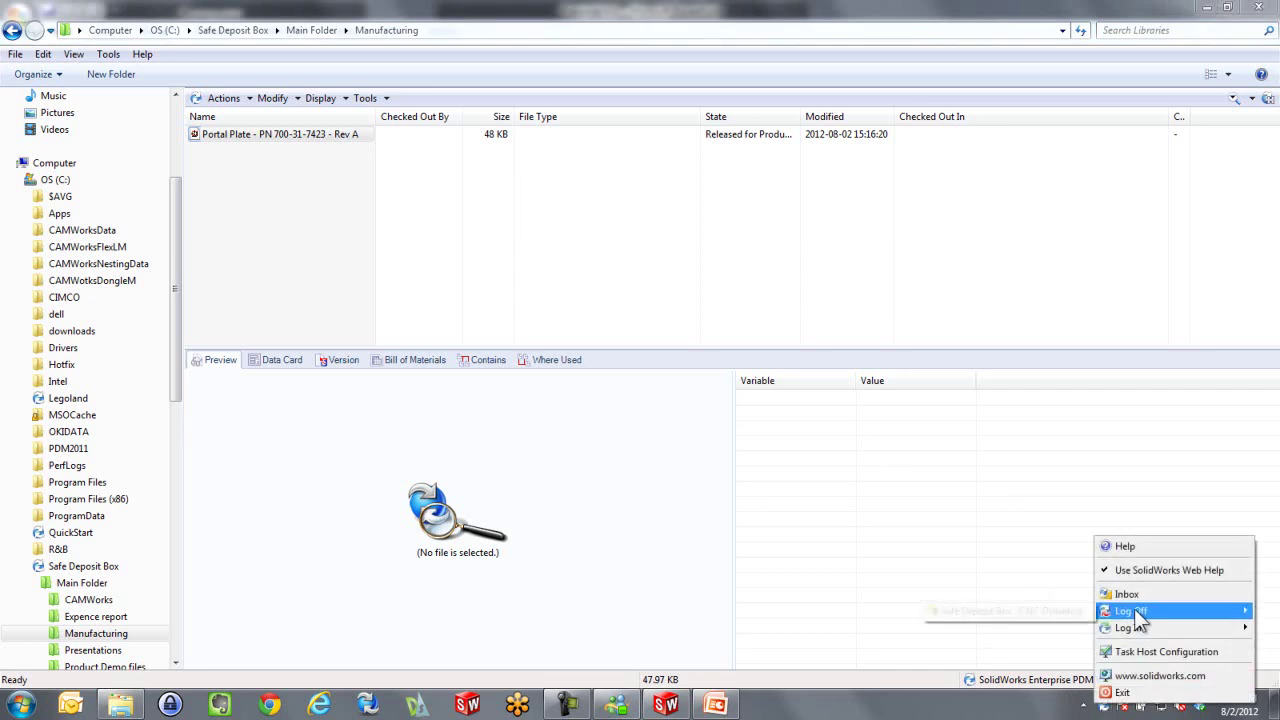
left_click(1085, 610)
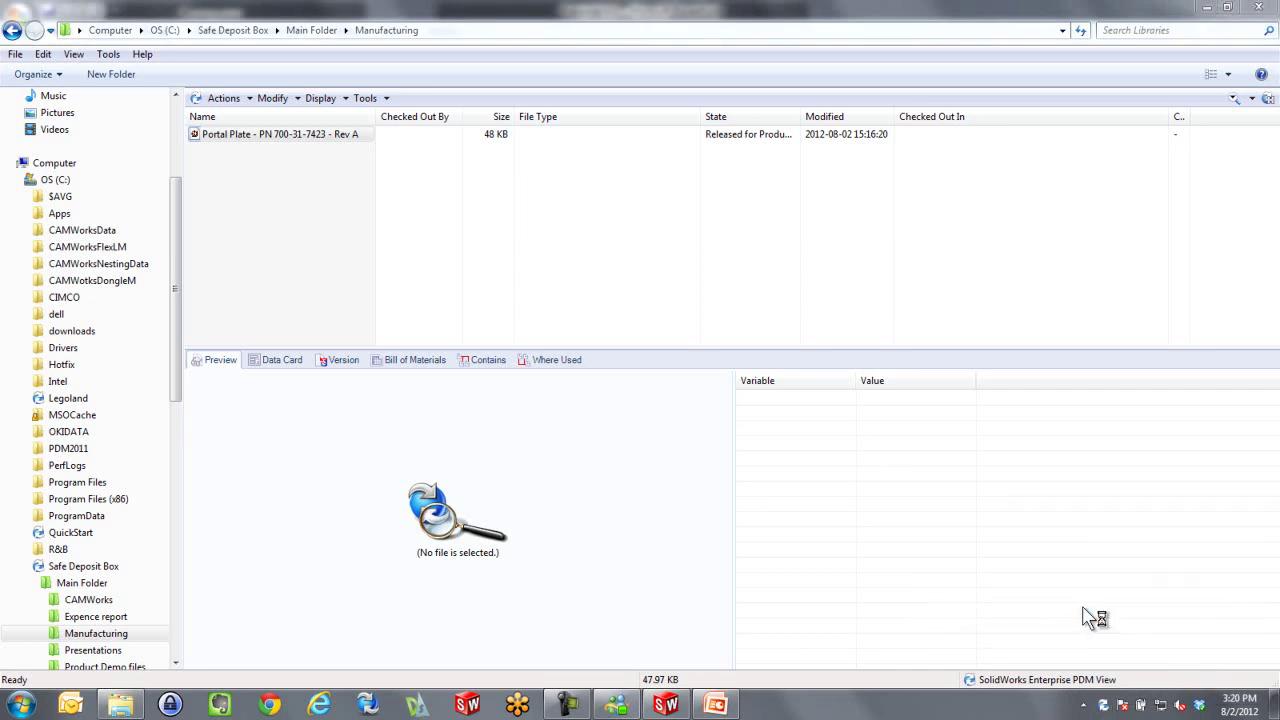
left_click(1245, 10)
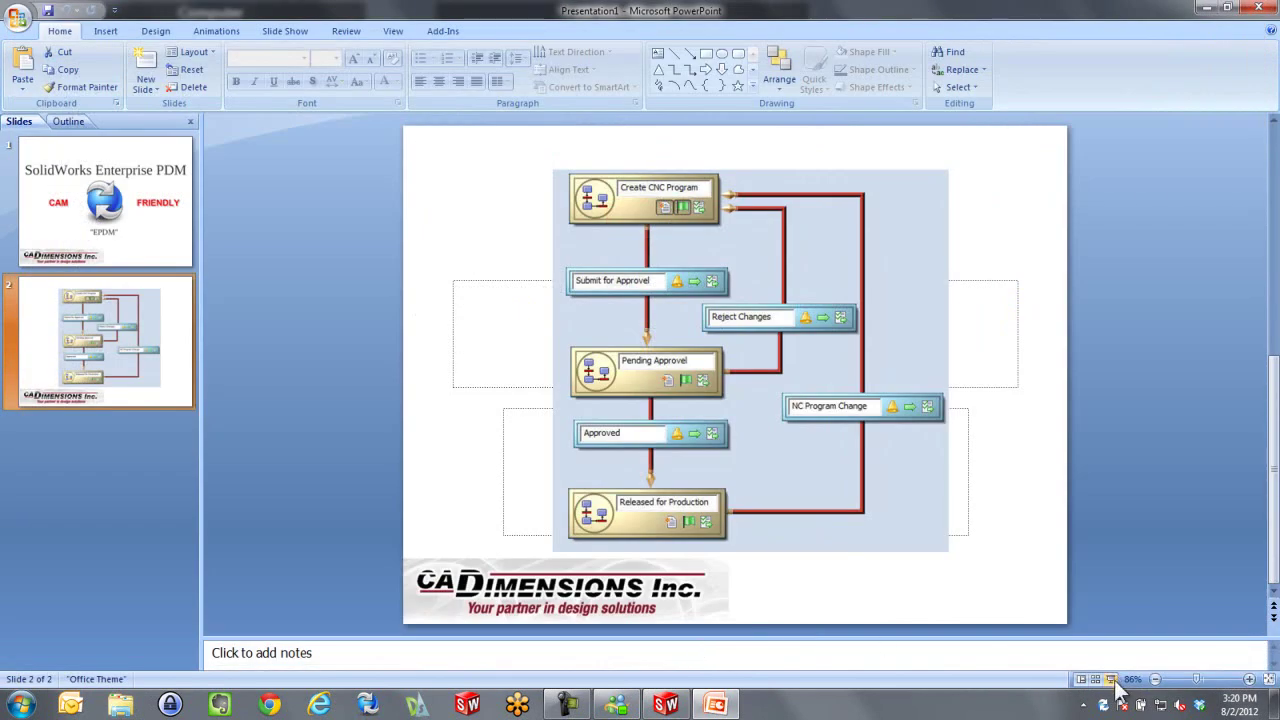
left_click(1110, 679)
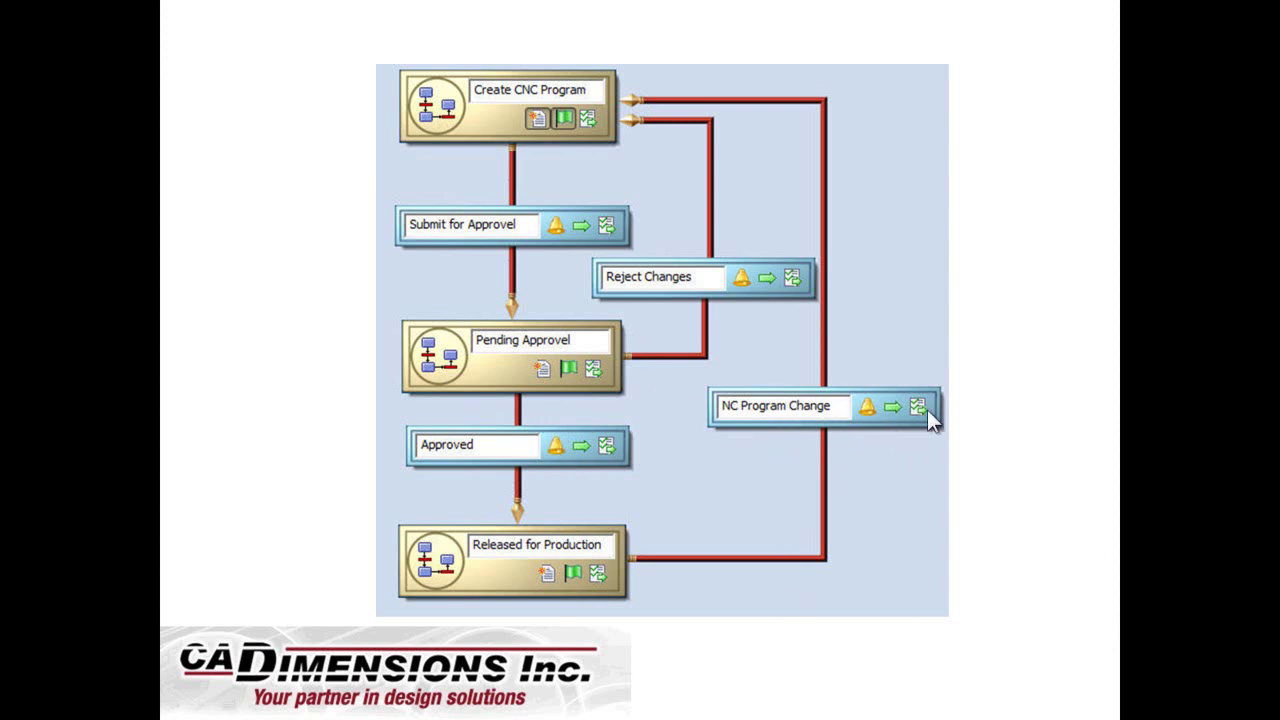
key("Escape")
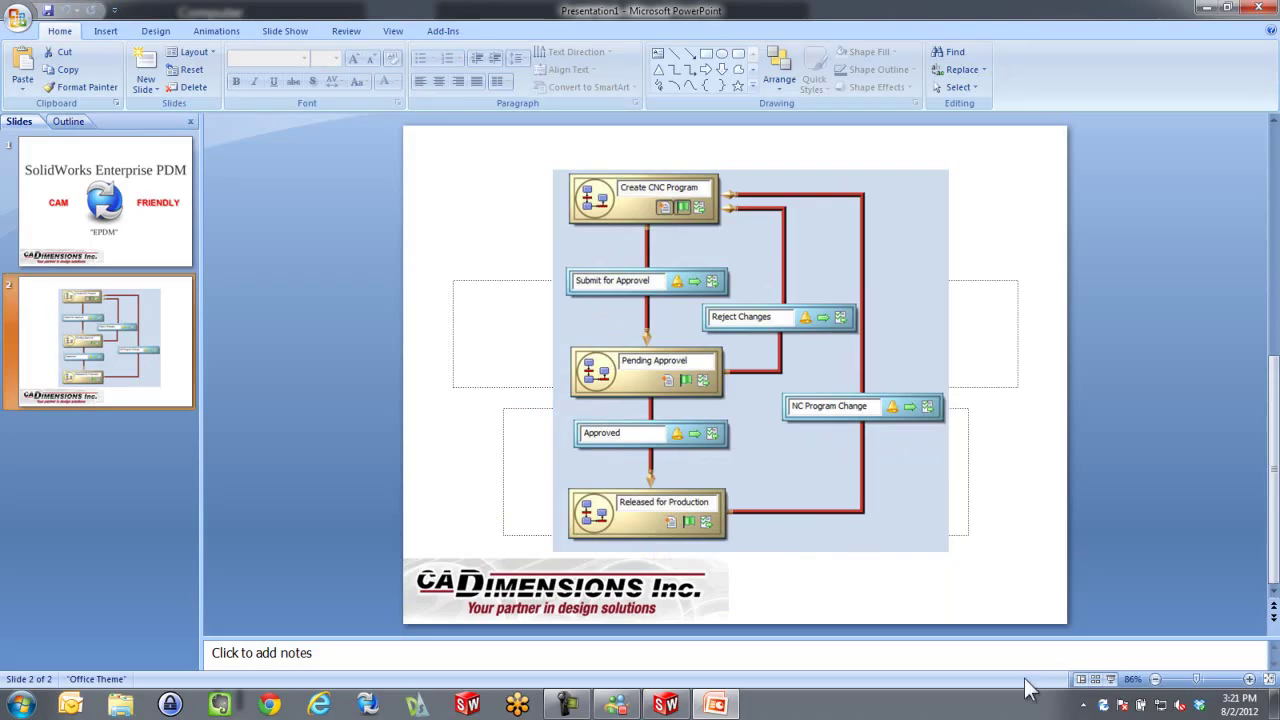
Log in to Safe Deposit Box with the user name changed to Shop Supervisor and the password
right_click(1106, 706)
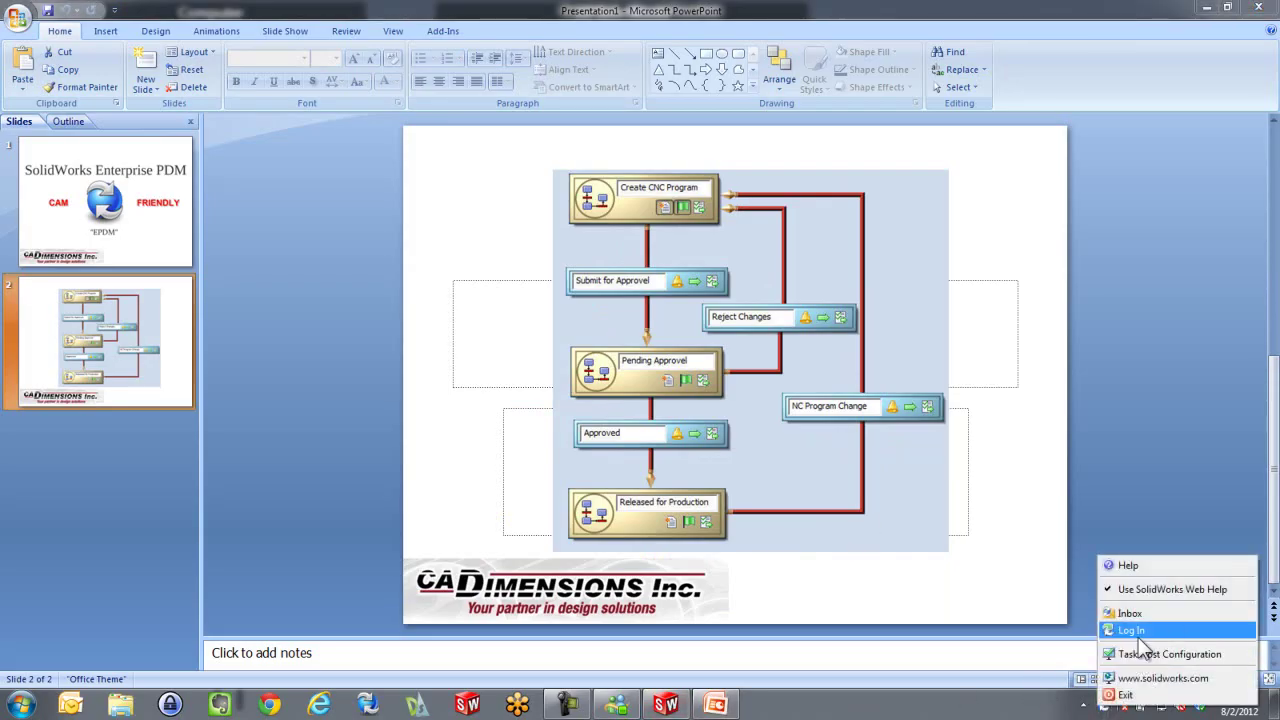
mouse_move(1116, 632)
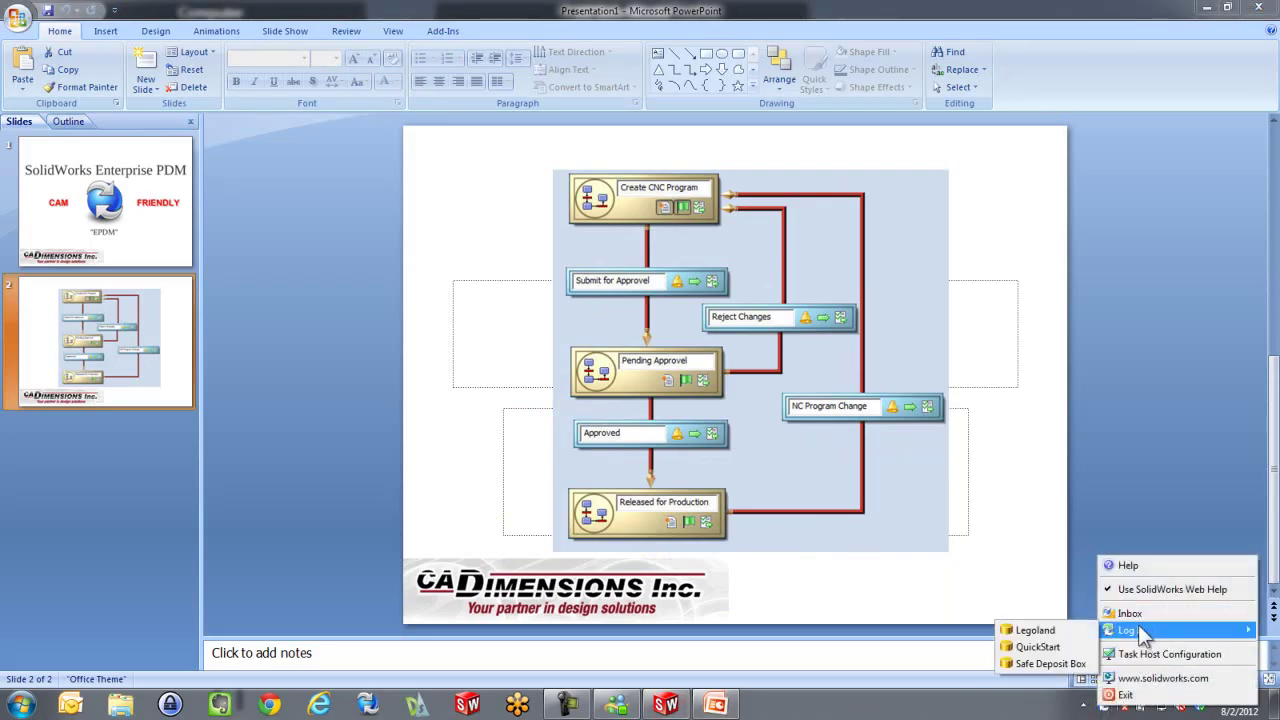
left_click(1050, 663)
left_click_drag(709, 321, 777, 320)
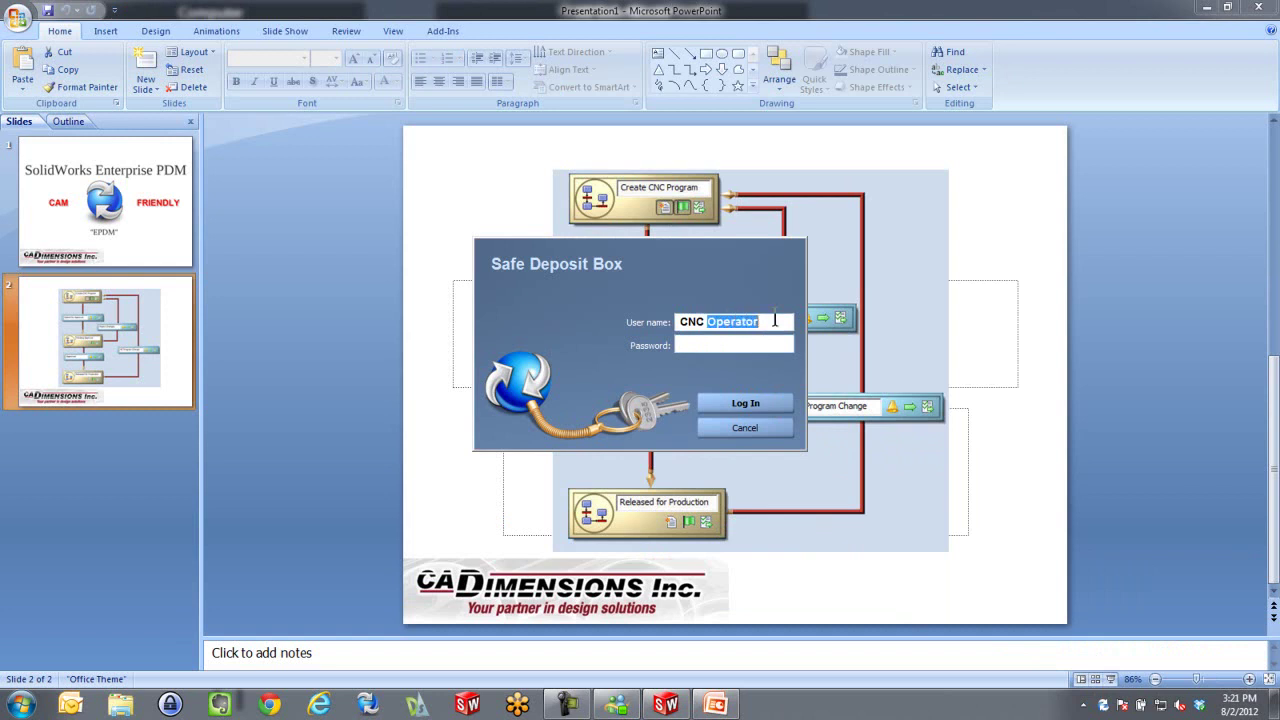
type("Shop Supervisor")
key("Tab")
type("••")
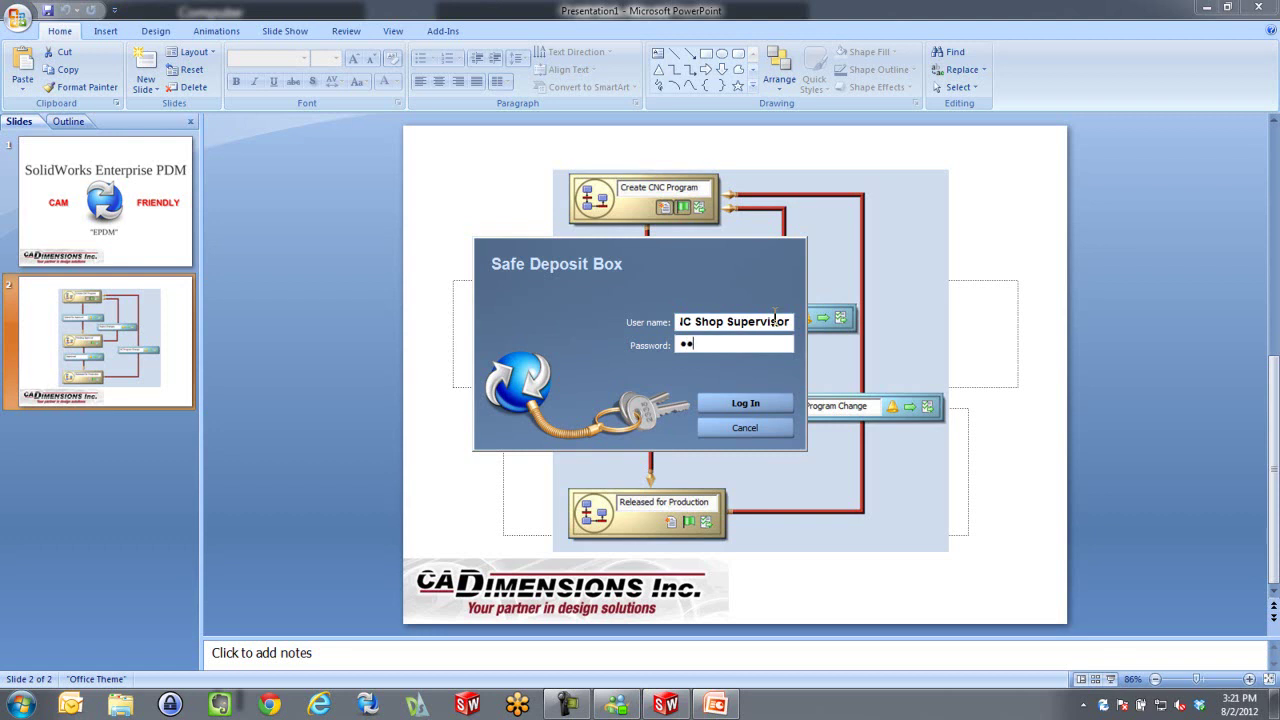
type("•")
left_click(753, 400)
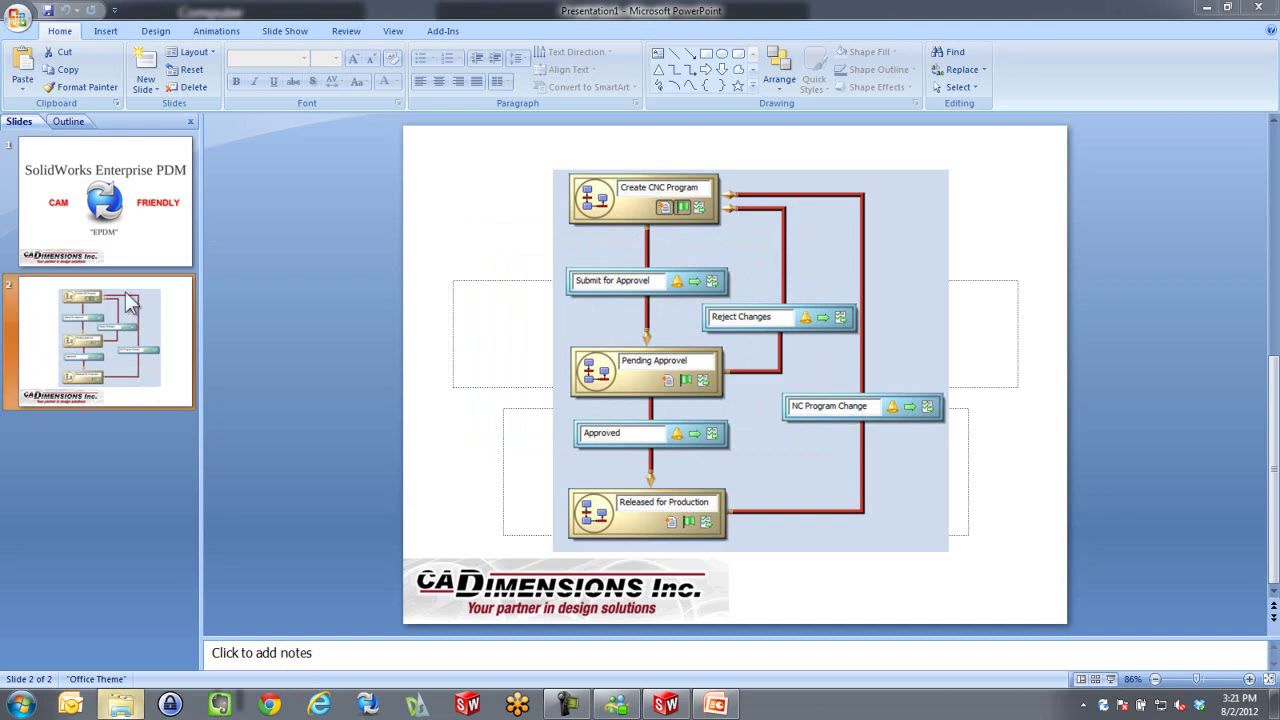
Browse the Safe Deposit Box vault to Main Folder > Manufacturing
left_click(120, 704)
left_click(80, 204)
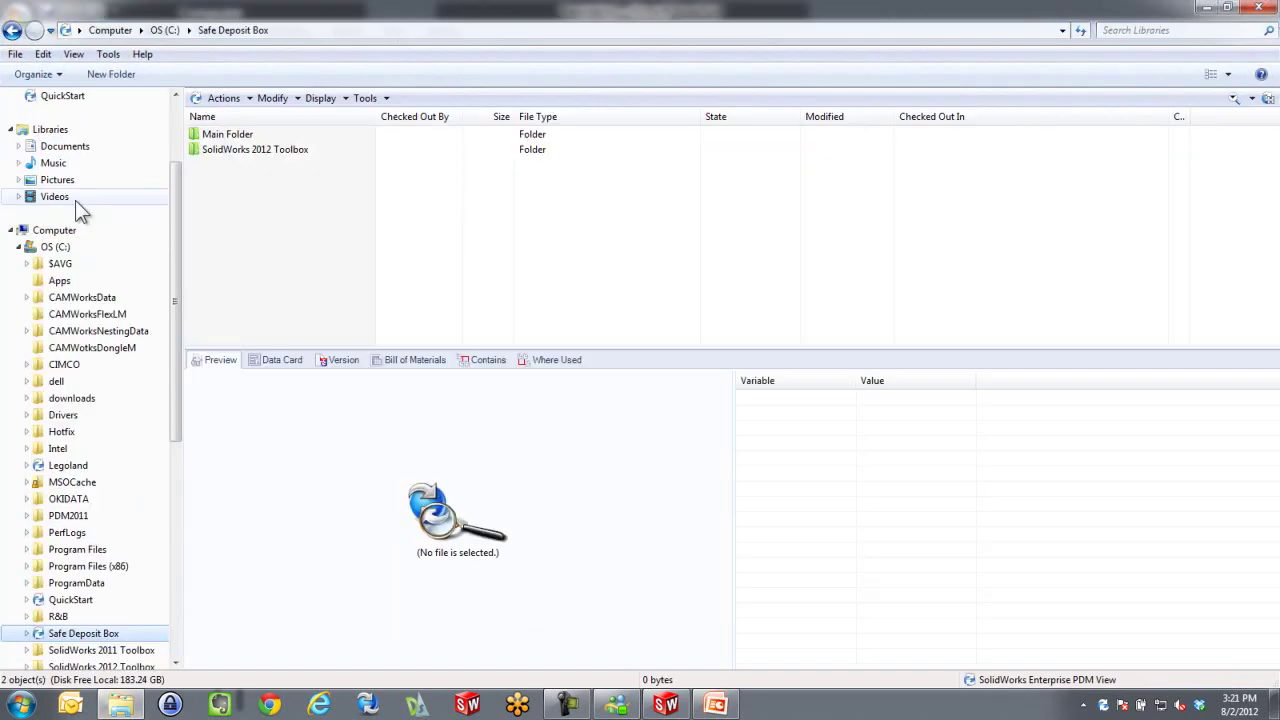
double_click(212, 137)
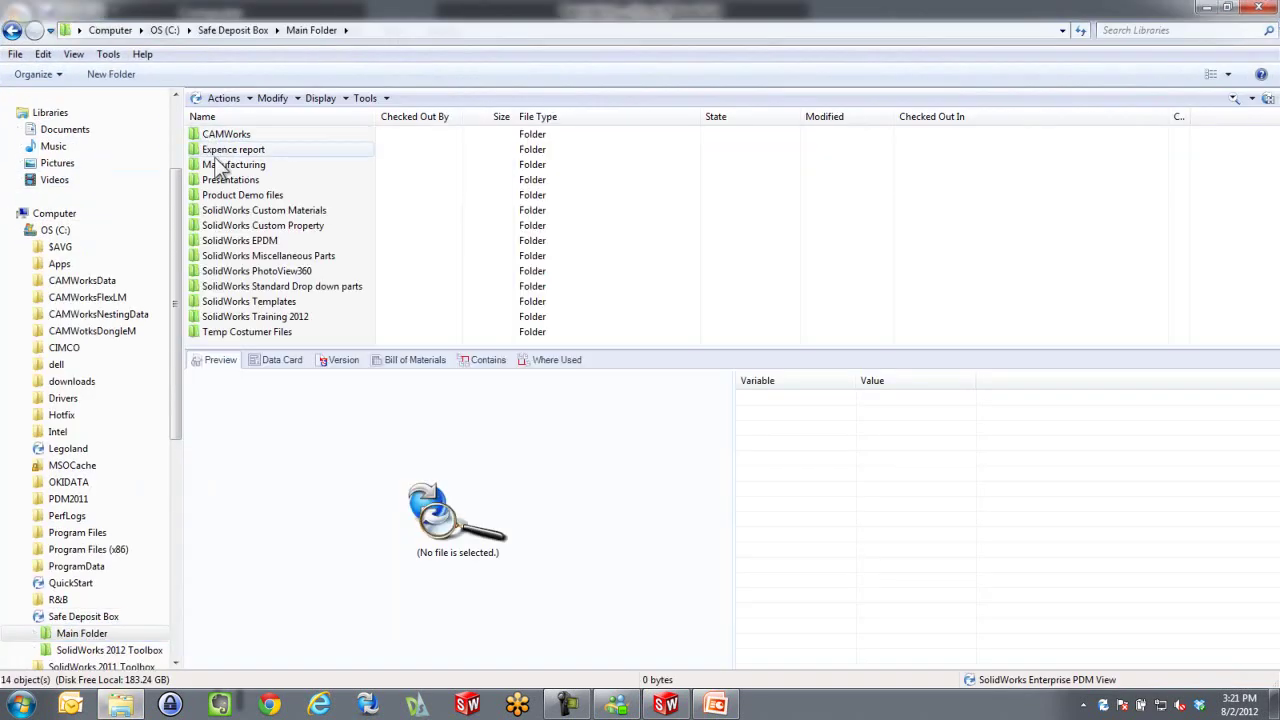
double_click(228, 166)
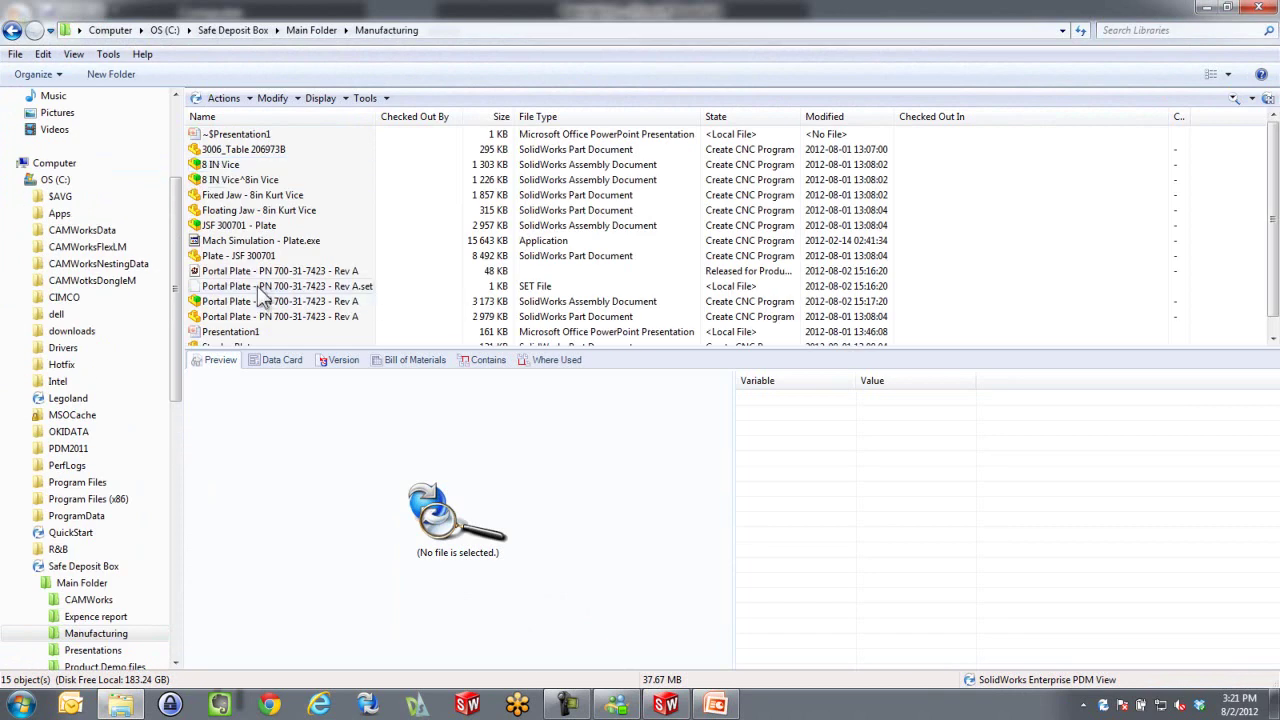
Apply NC Program Change to Portal Plate with comment 'Email that there is a design', notifying CNC Operator
right_click(266, 271)
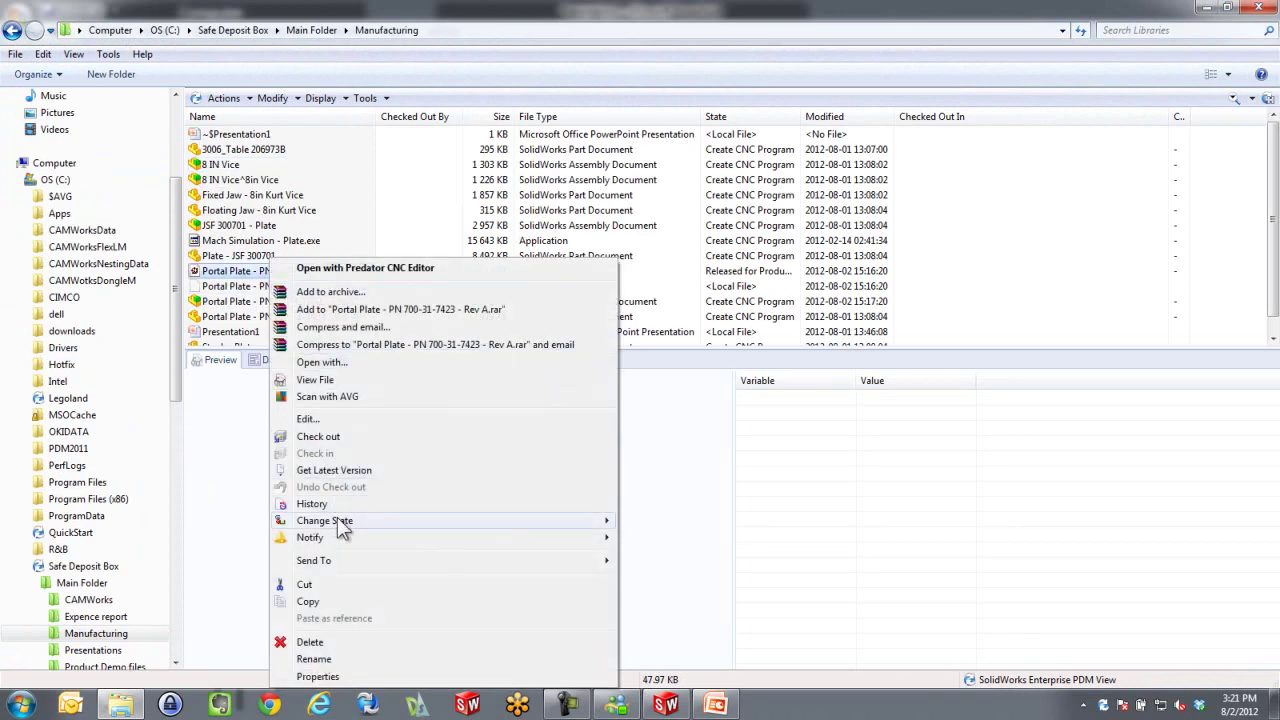
mouse_move(465, 521)
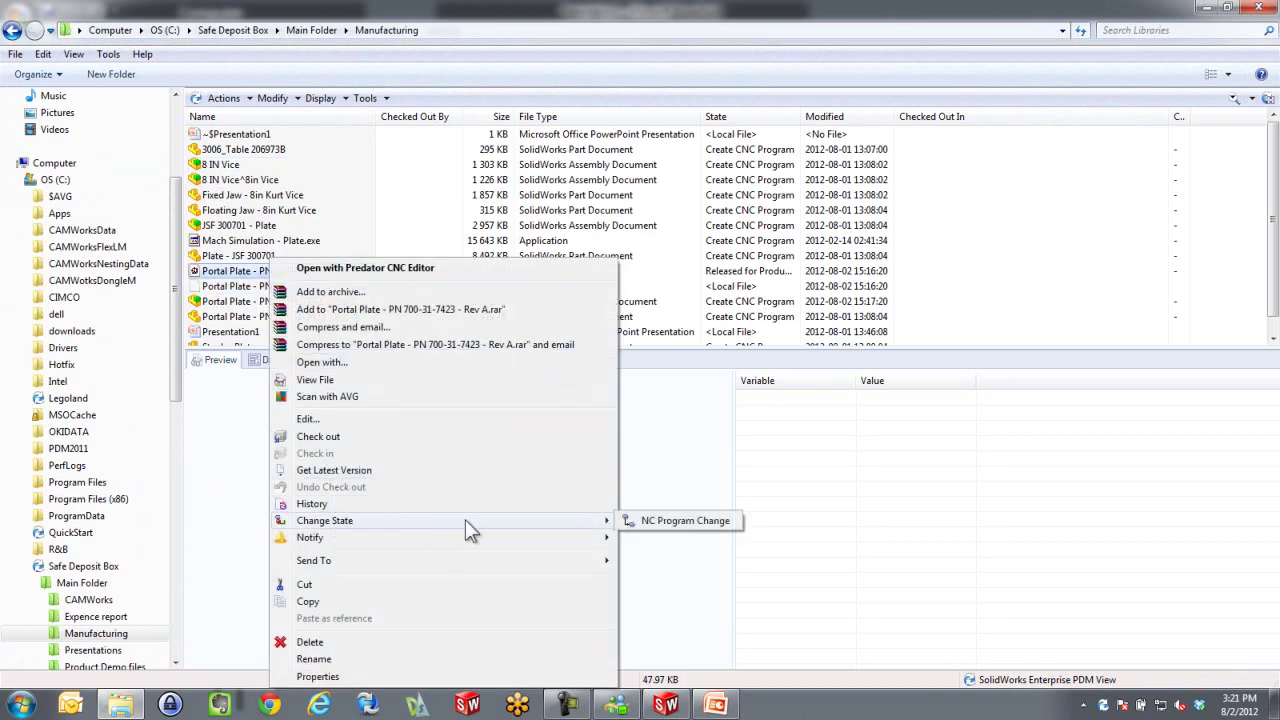
left_click(677, 523)
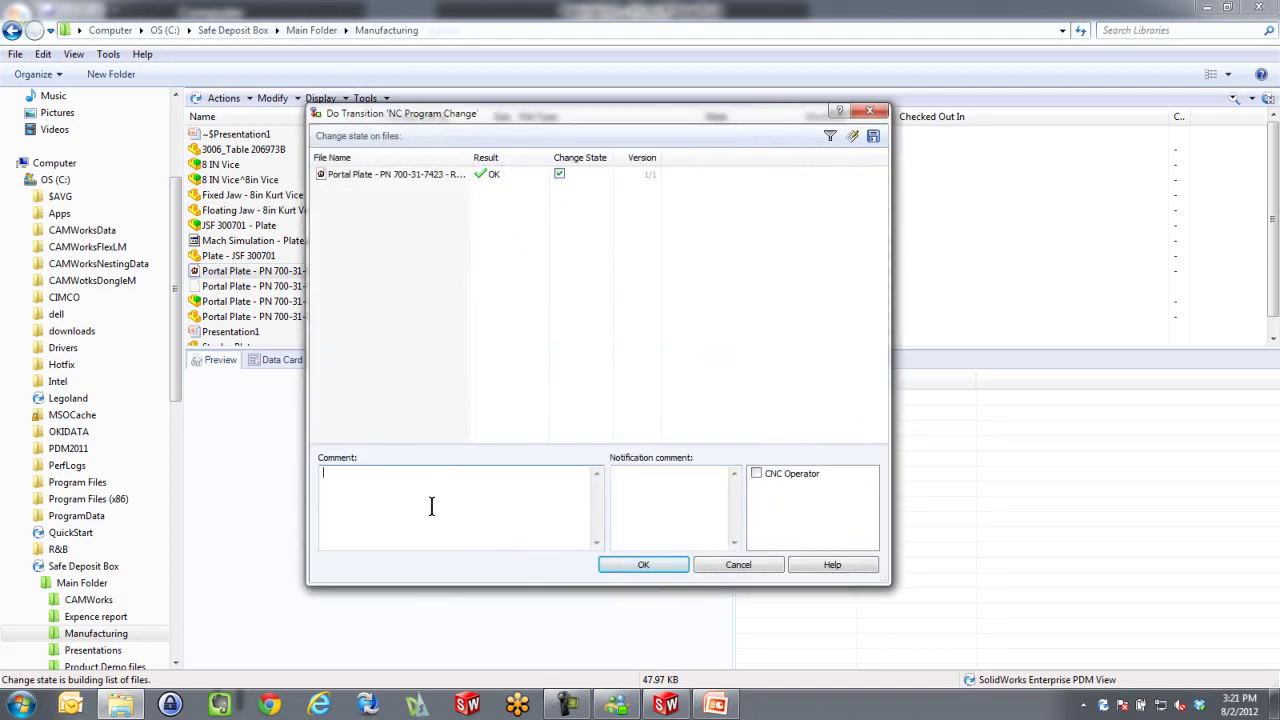
type("H")
key("BackSpace")
type("Email that there is a design")
left_click(757, 474)
left_click(662, 567)
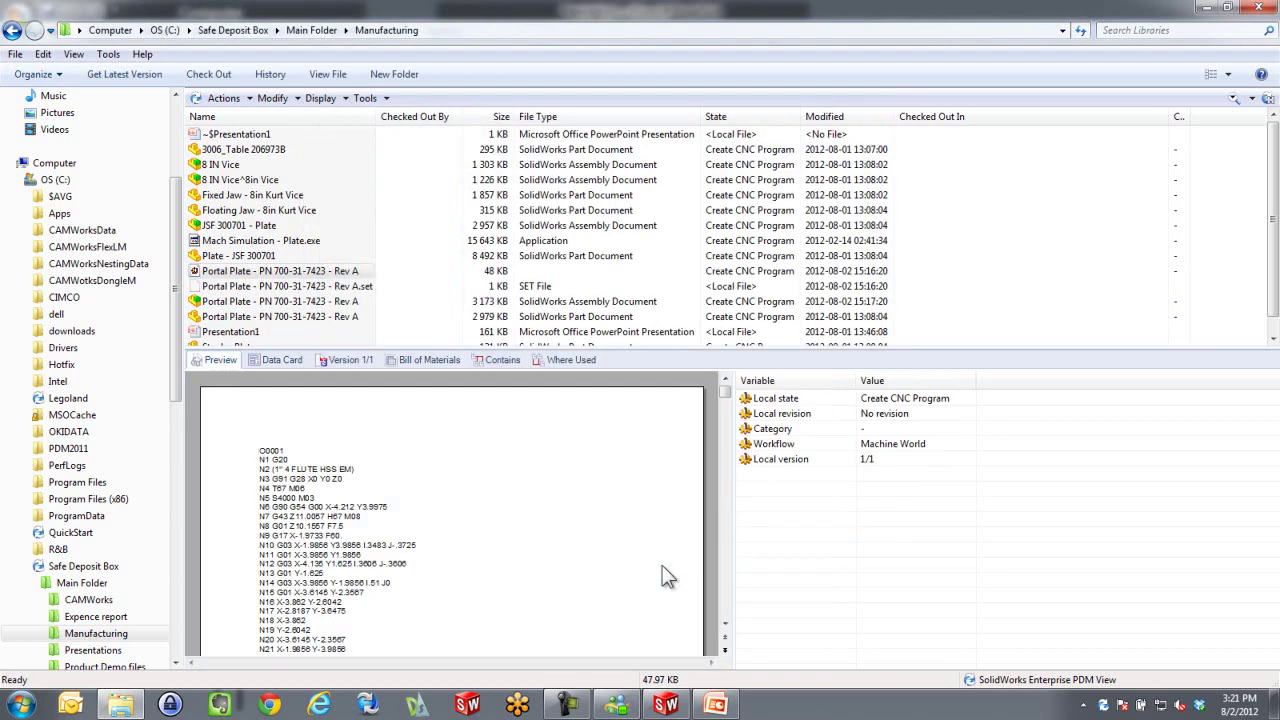
Log the supervisor off the Safe Deposit Box vault, close Explorer, and start the workflow slide show
right_click(1104, 705)
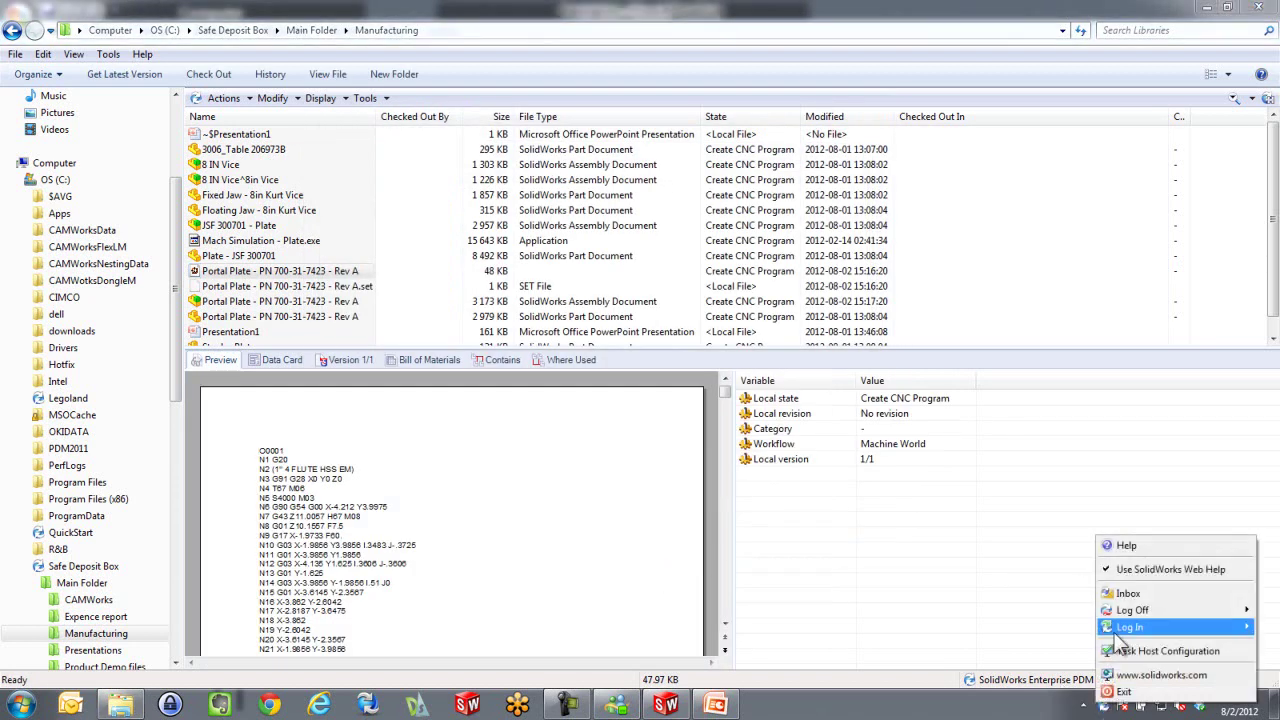
mouse_move(1120, 618)
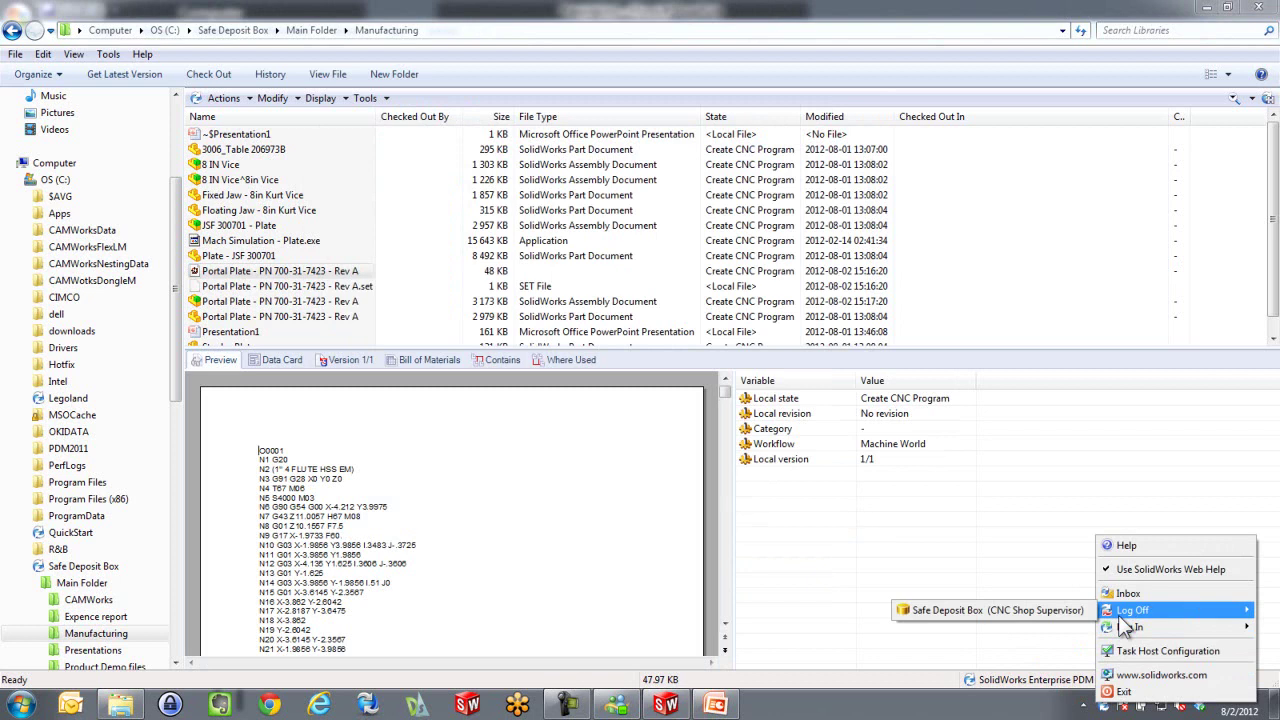
left_click(1040, 610)
left_click(1262, 10)
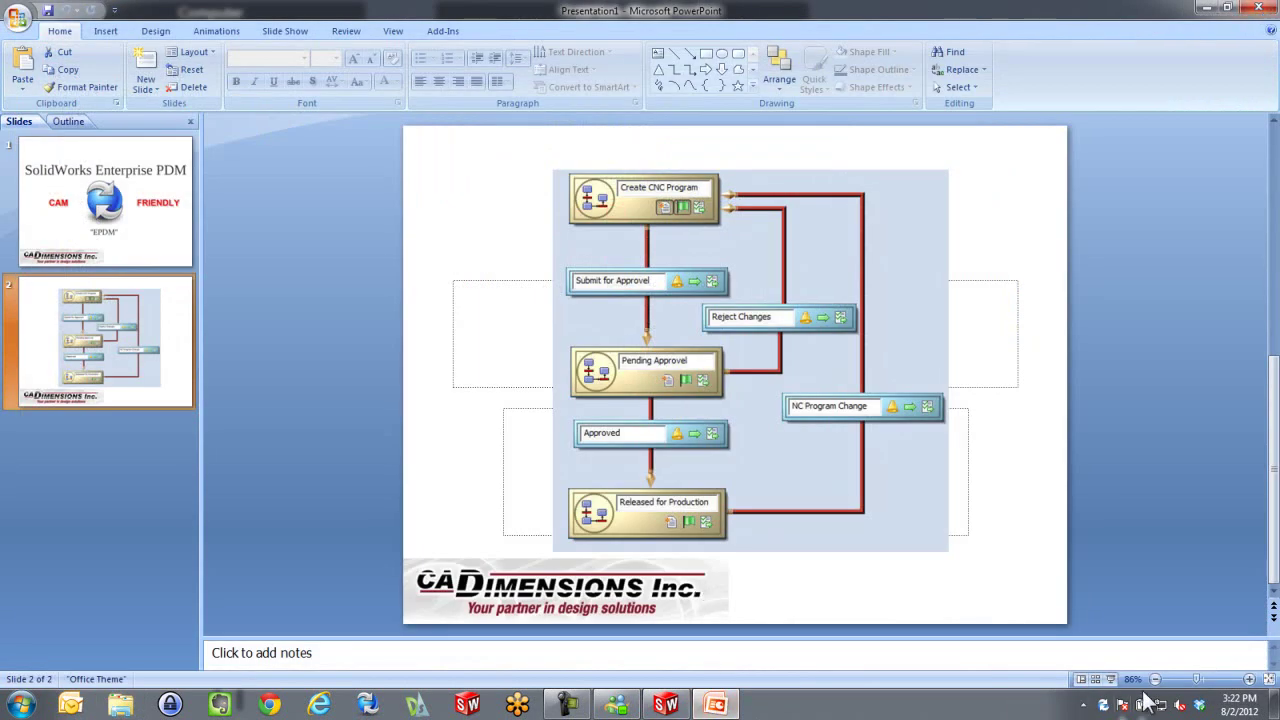
left_click(1111, 679)
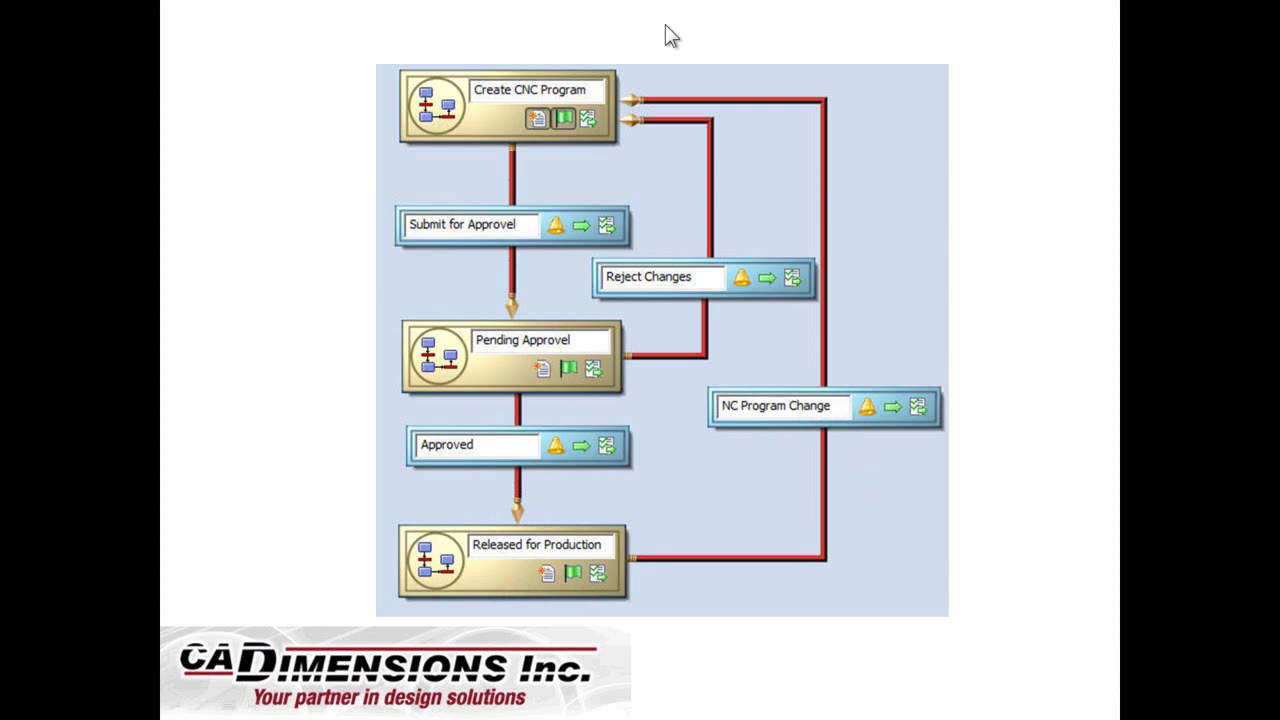
End the slide show and start a PDM login to the Safe Deposit Box vault
key("Escape")
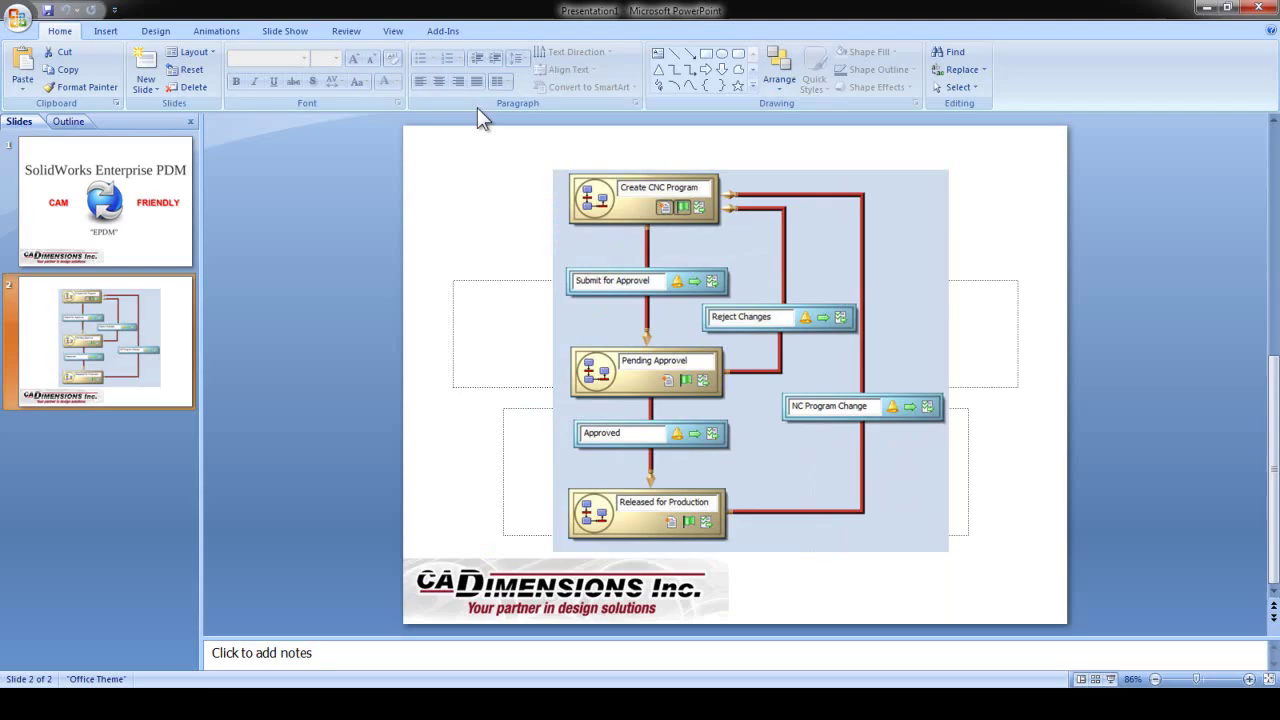
right_click(1104, 708)
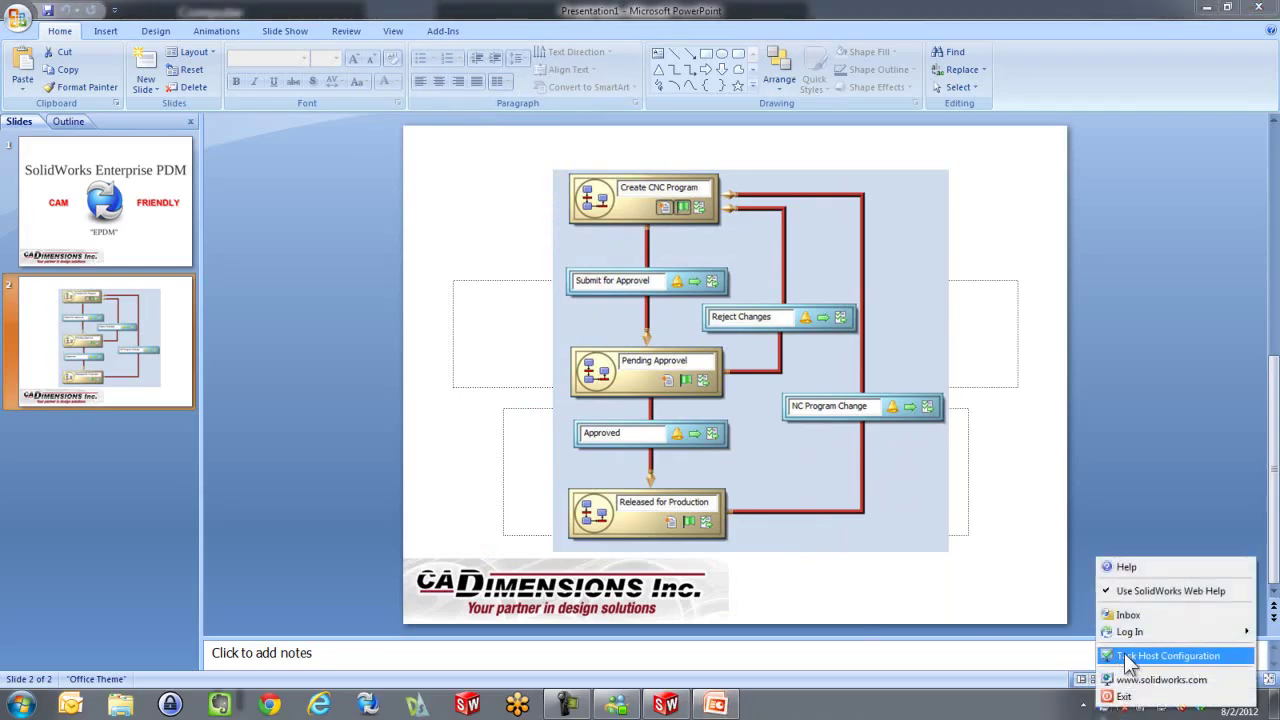
mouse_move(1130, 631)
left_click(1048, 665)
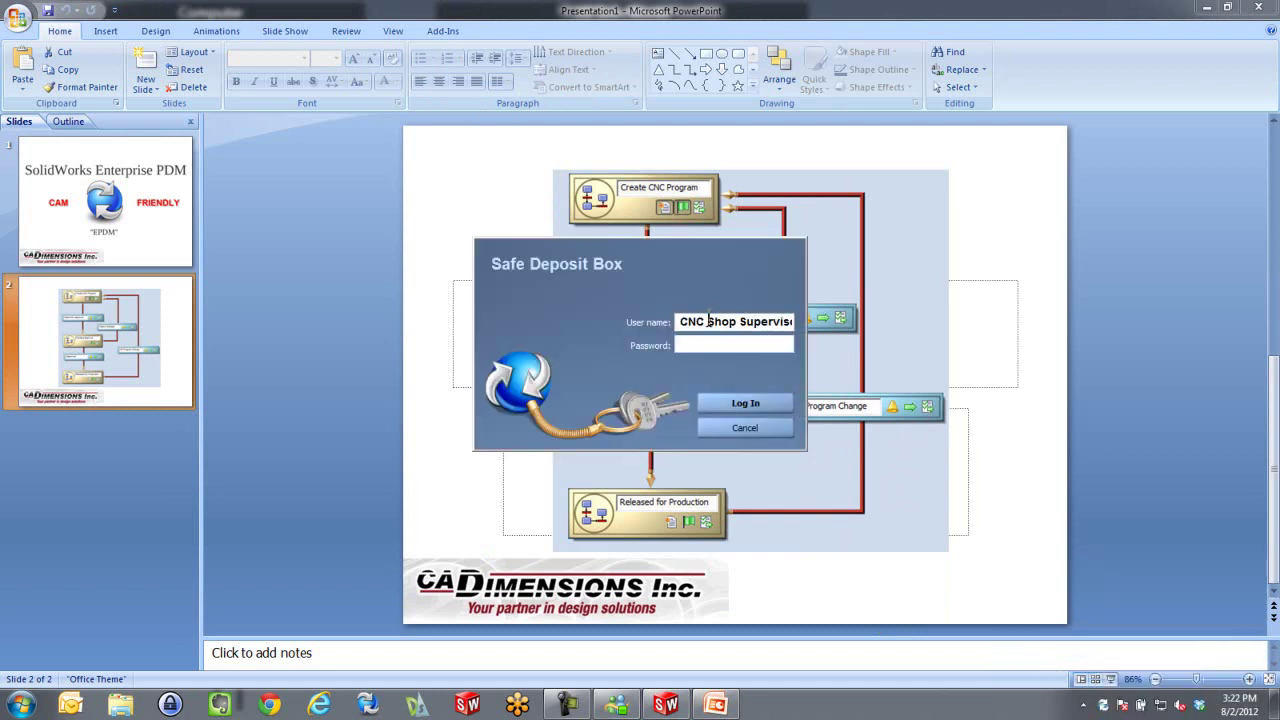
Log in as user 'Operator', replacing the supervisor name, and enter the password
left_click_drag(709, 321, 797, 320)
type("Operator")
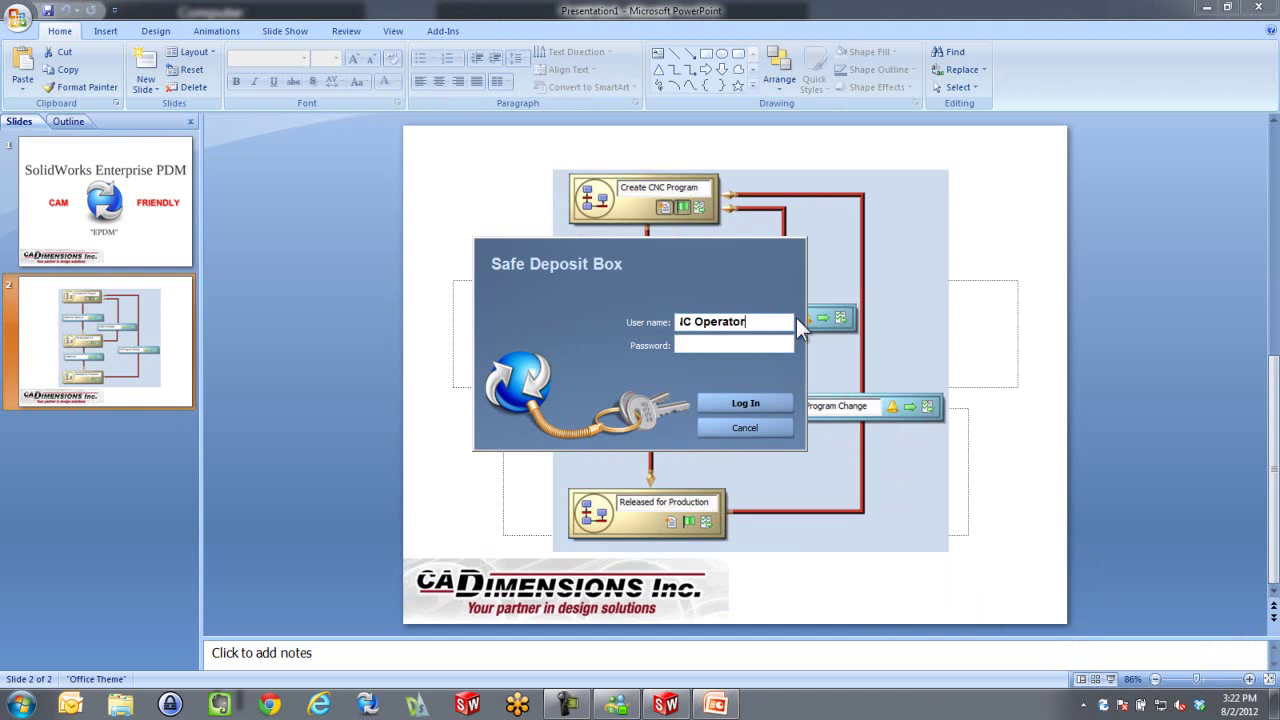
key("Tab")
type("••")
left_click(758, 403)
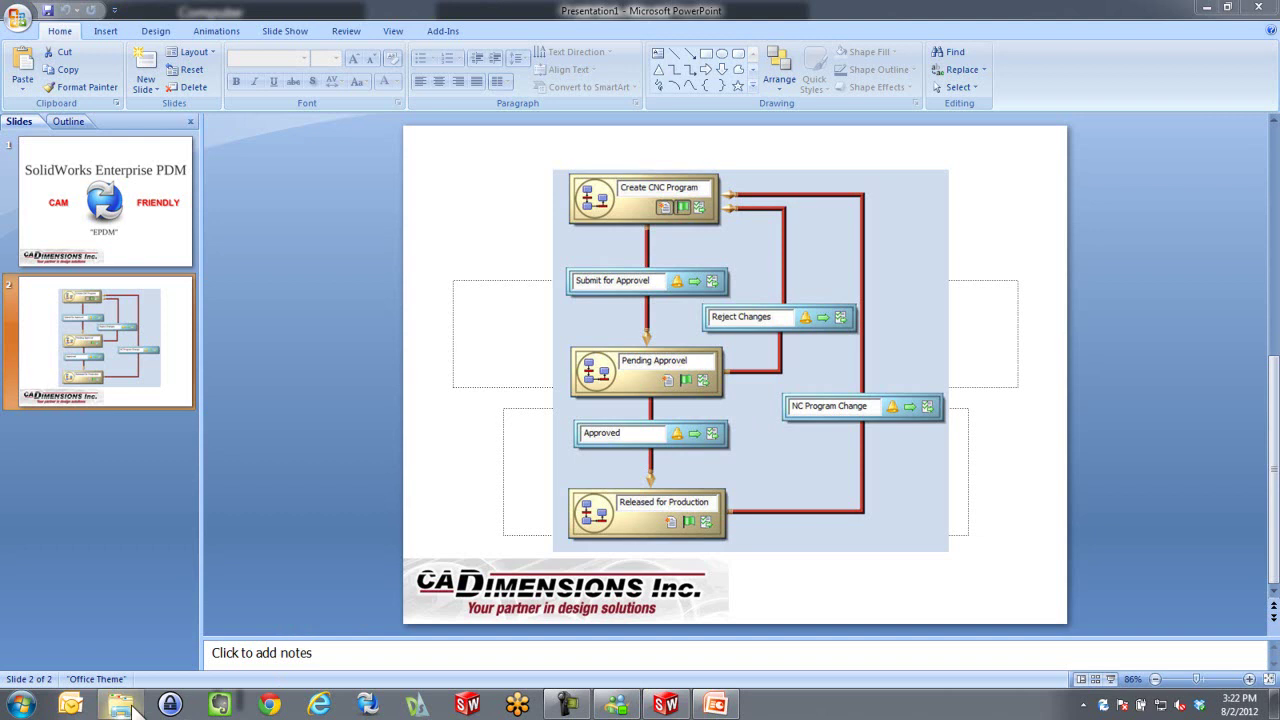
Browse Explorer to Safe Deposit Box > Main Folder > Manufacturing to check for the NC program
left_click(120, 704)
left_click(62, 205)
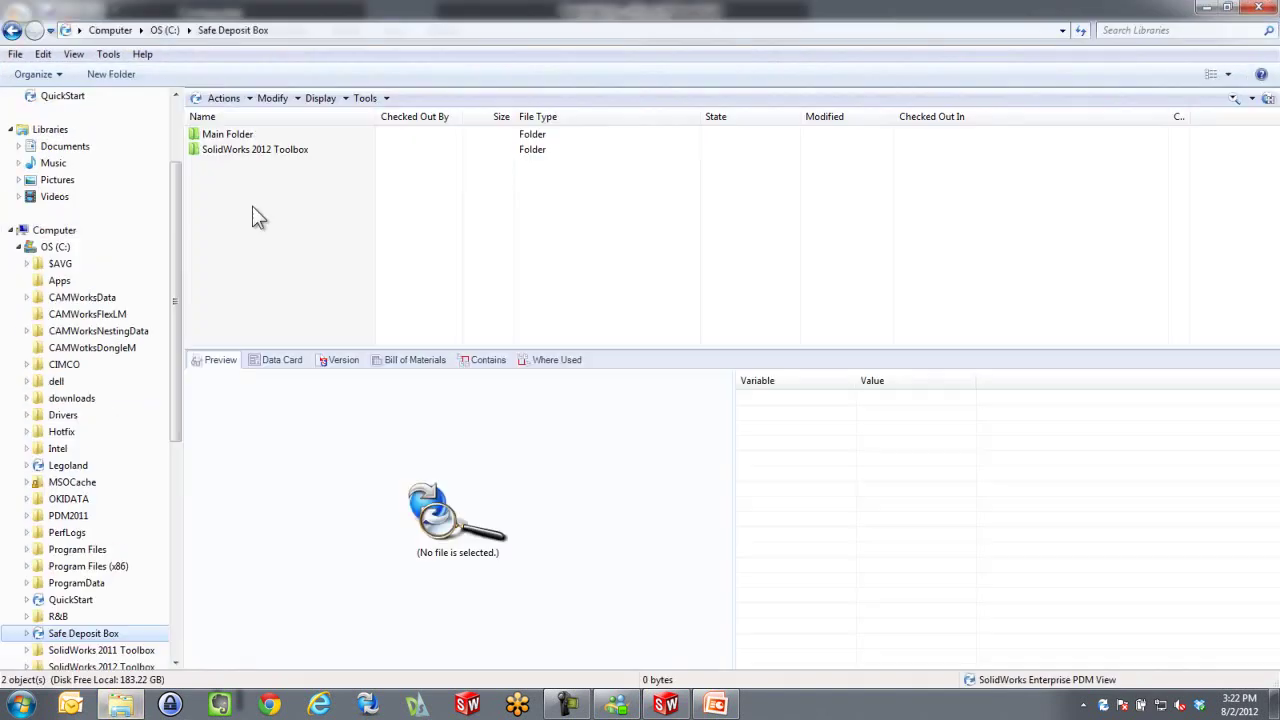
double_click(232, 135)
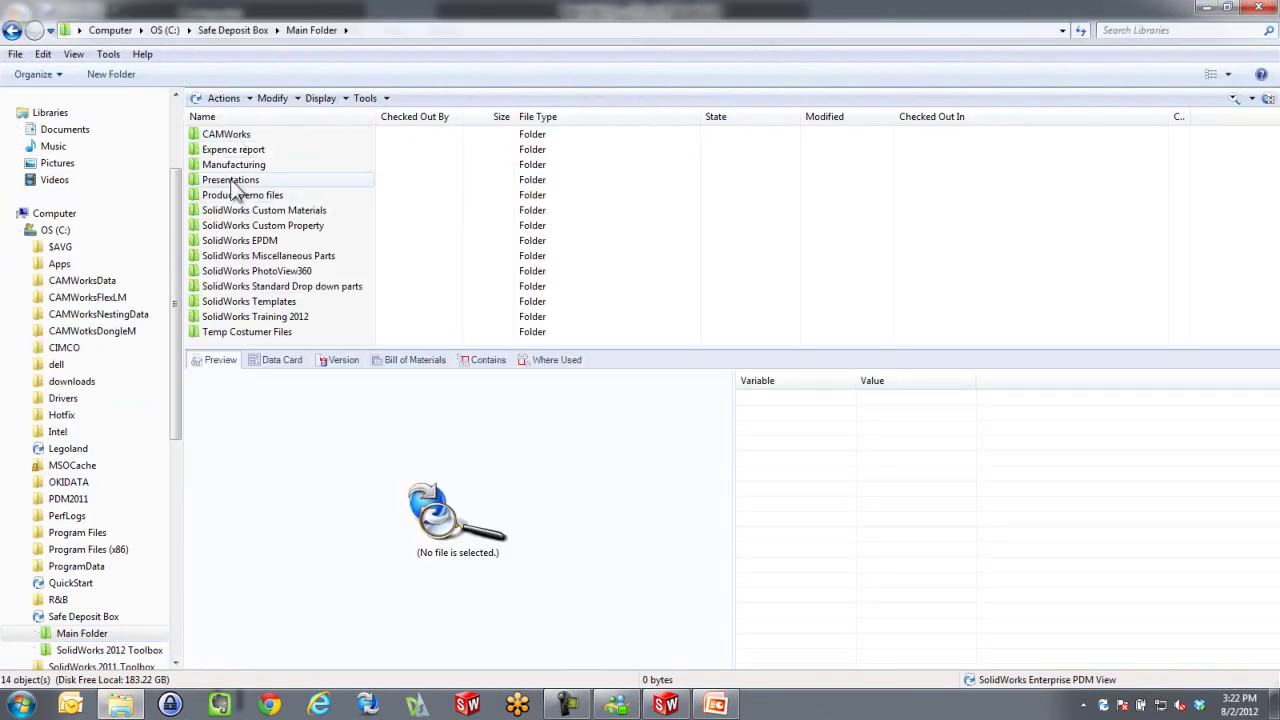
double_click(231, 163)
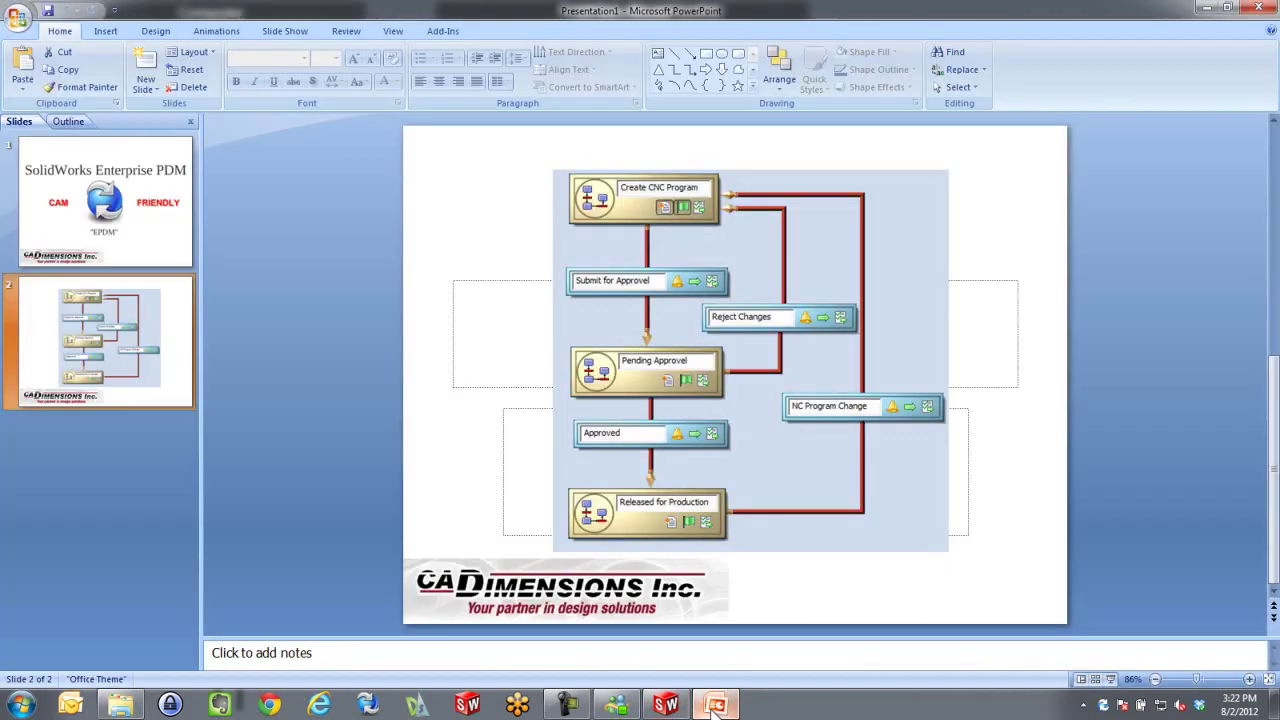
Bring PowerPoint back and present the CNC workflow diagram slide as a full-screen slide show
left_click(712, 705)
left_click(1110, 679)
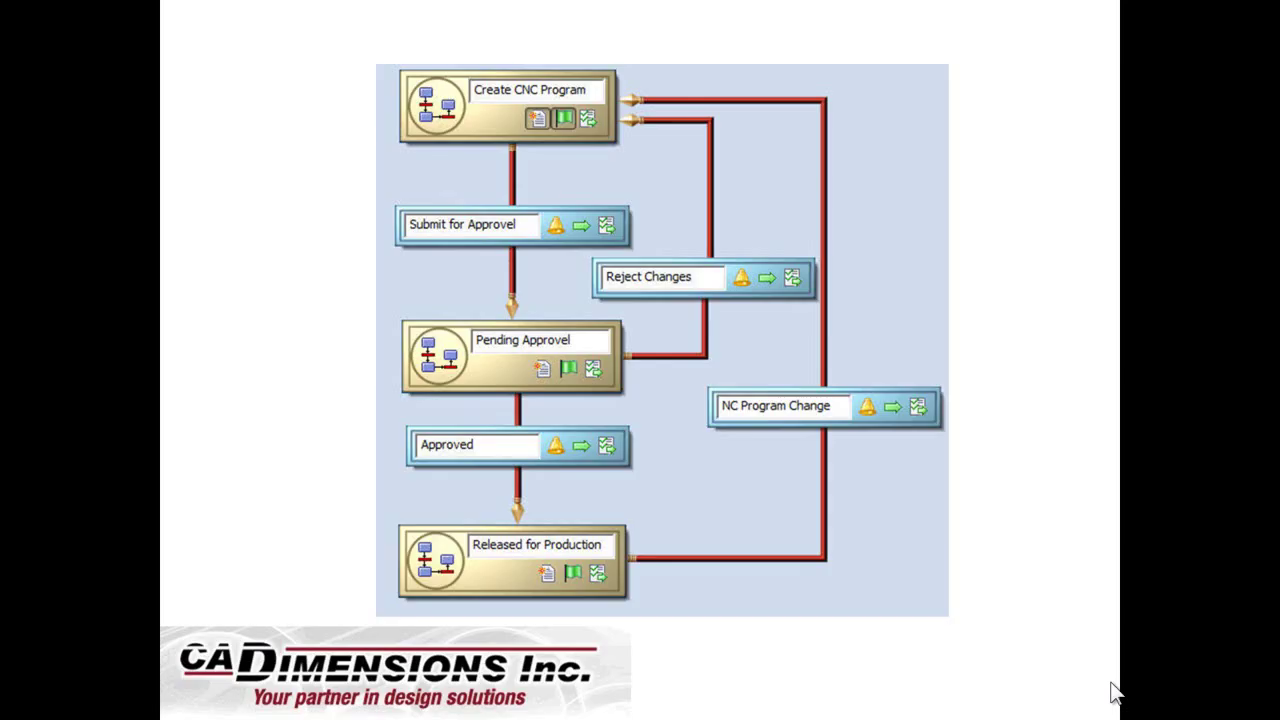